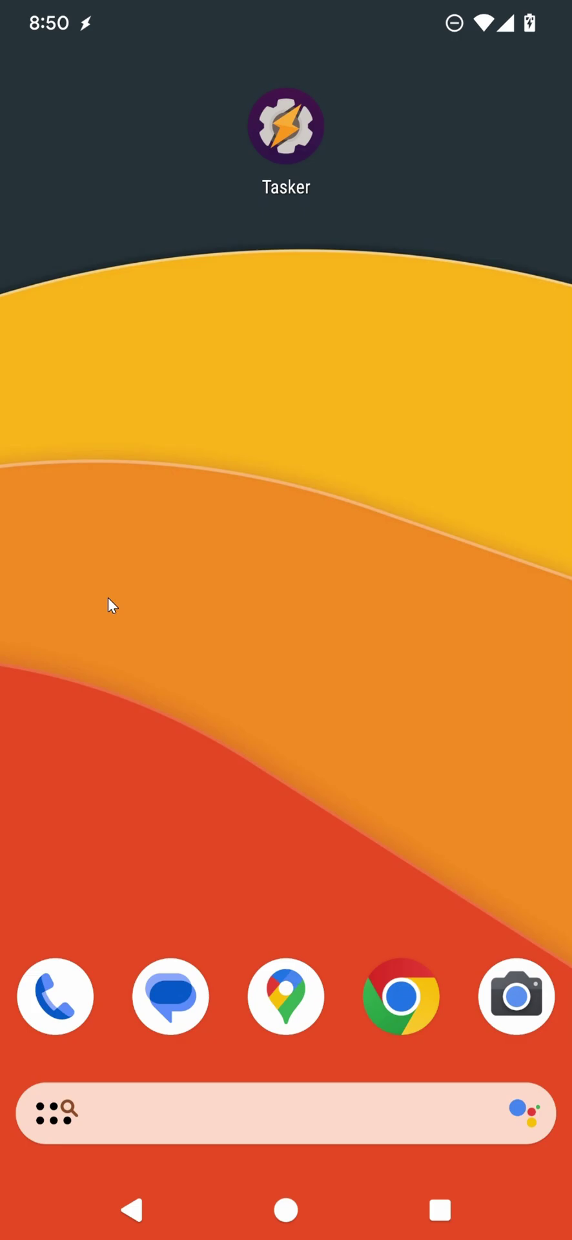
# Place Tasker's 1 × 1 Widget v2 on the home screen and name it Reddit
pyautogui.click(206, 564)
pyautogui.moveTo(195, 1040); pyautogui.dragTo(367, 414)
pyautogui.scroll(-15, 367, 414)
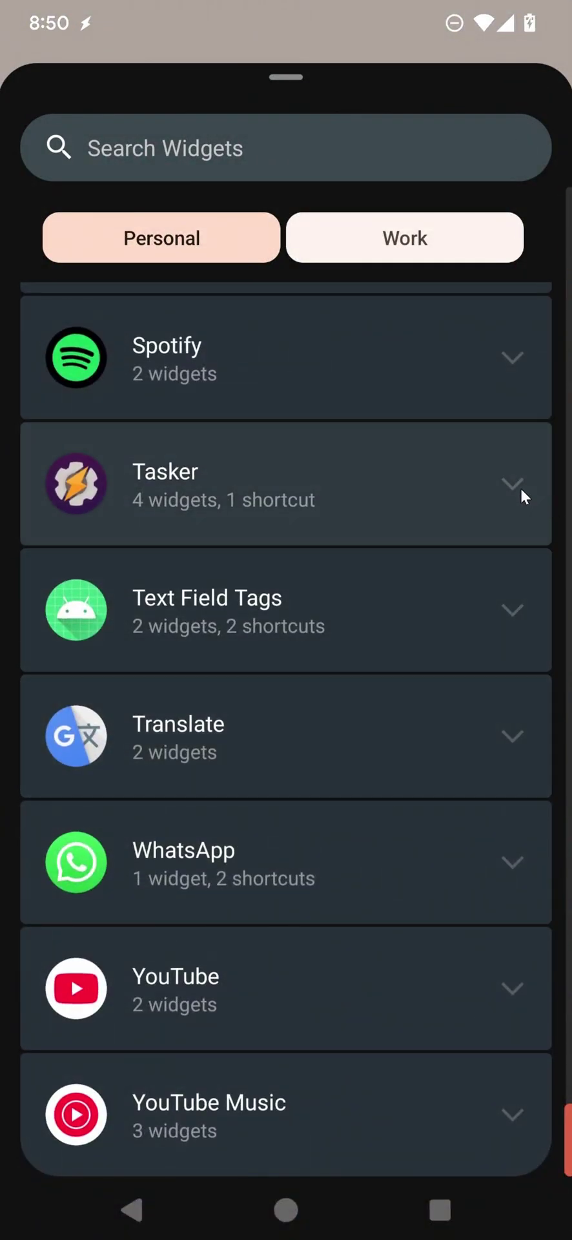
pyautogui.click(520, 492)
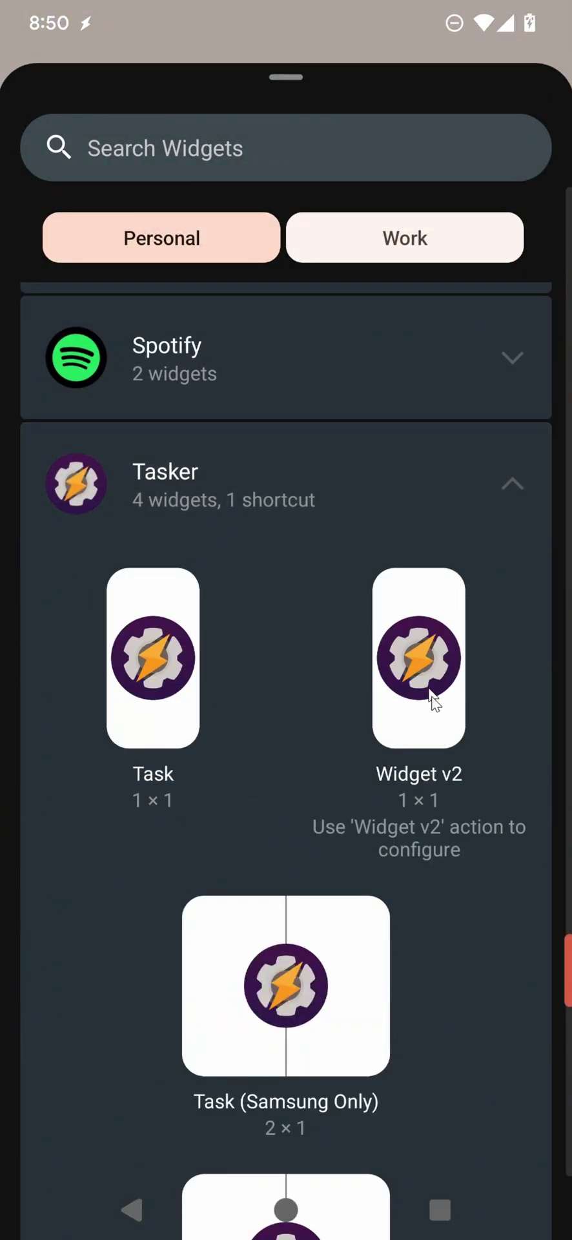
pyautogui.moveTo(421, 668); pyautogui.dragTo(293, 580)
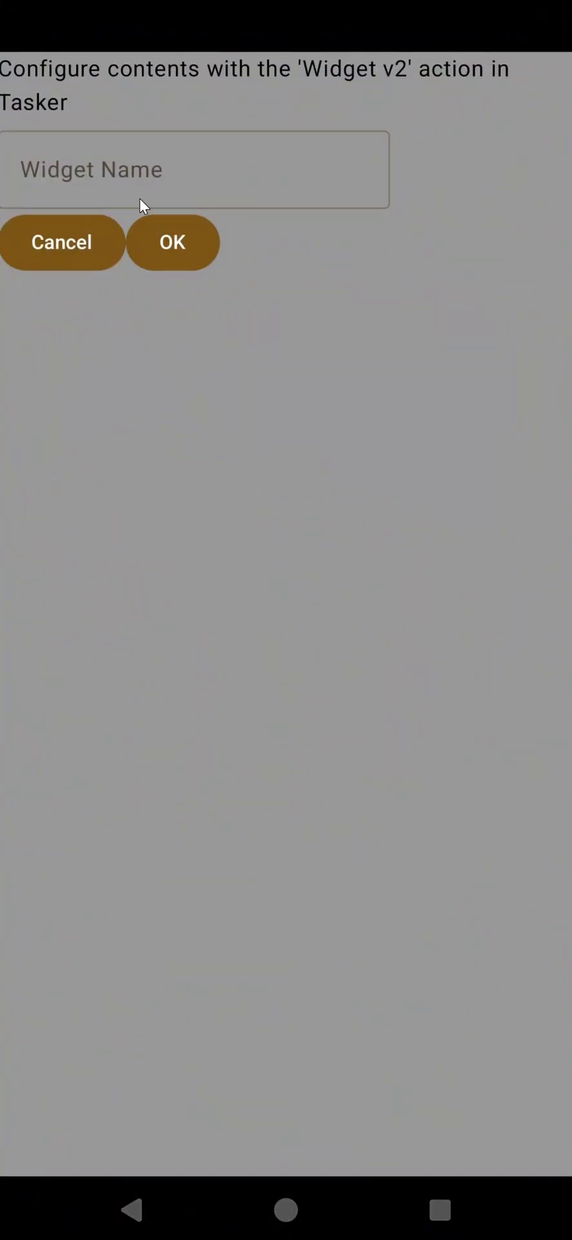
pyautogui.click(139, 199)
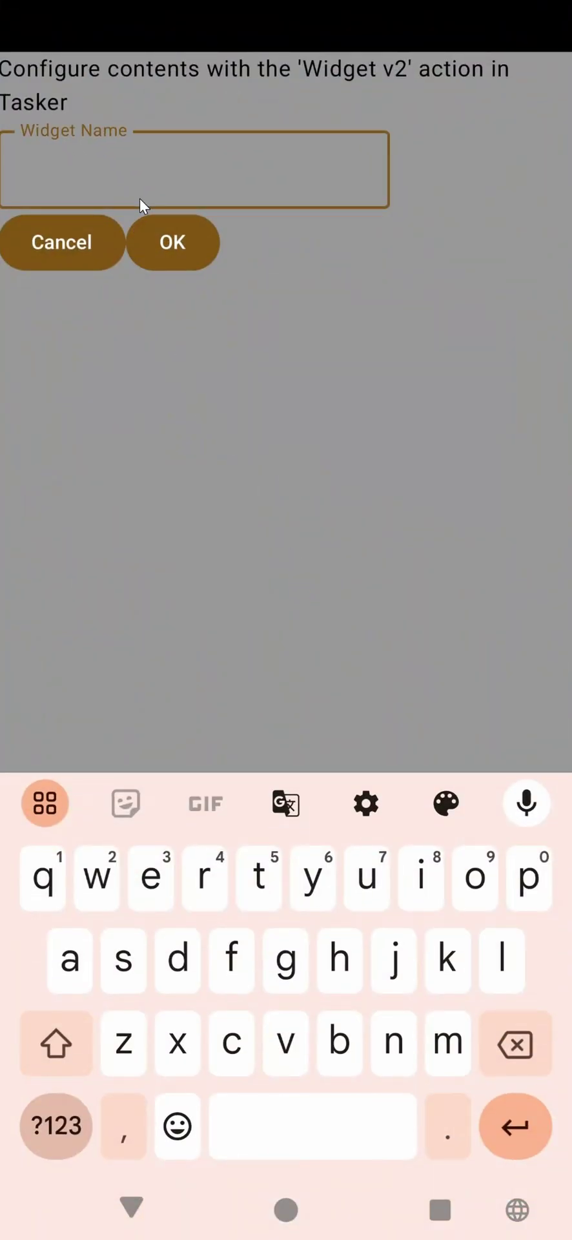
pyautogui.write('Reddit')
pyautogui.click(139, 226)
# Stretch the new widget across the full width of the home screen and make it taller
pyautogui.click(277, 544)
pyautogui.moveTo(236, 501); pyautogui.dragTo(8, 501)
pyautogui.moveTo(335, 501); pyautogui.dragTo(517, 497)
pyautogui.moveTo(286, 575); pyautogui.dragTo(267, 597)
pyautogui.click(270, 223)
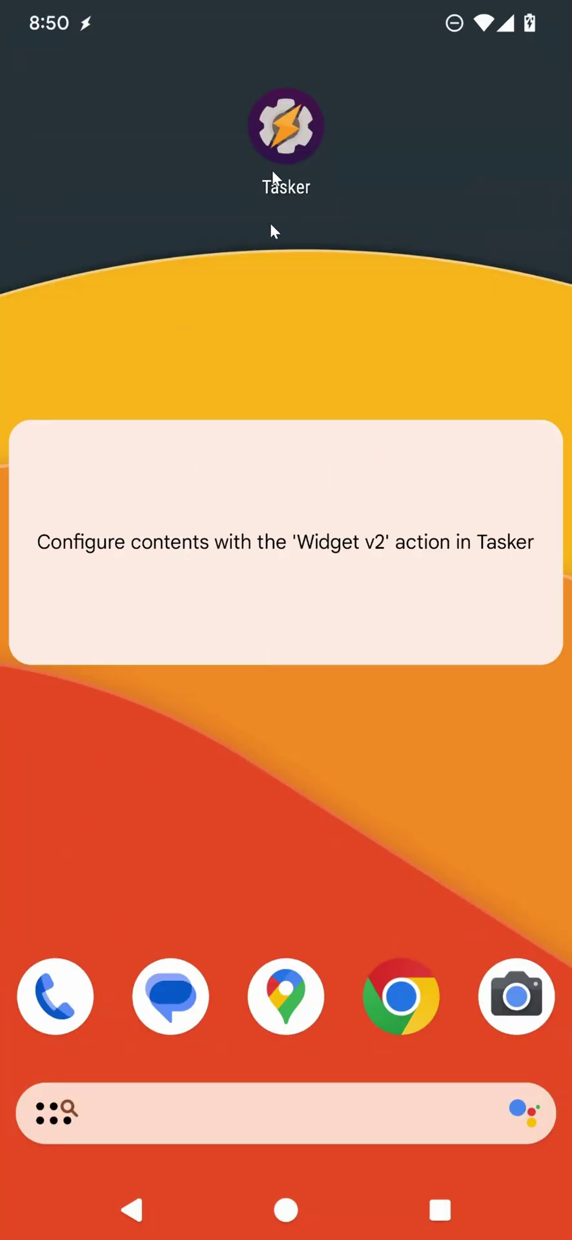
# Open Tasker and create a task named Widget Reddit in the Tutorial project
pyautogui.click(277, 115)
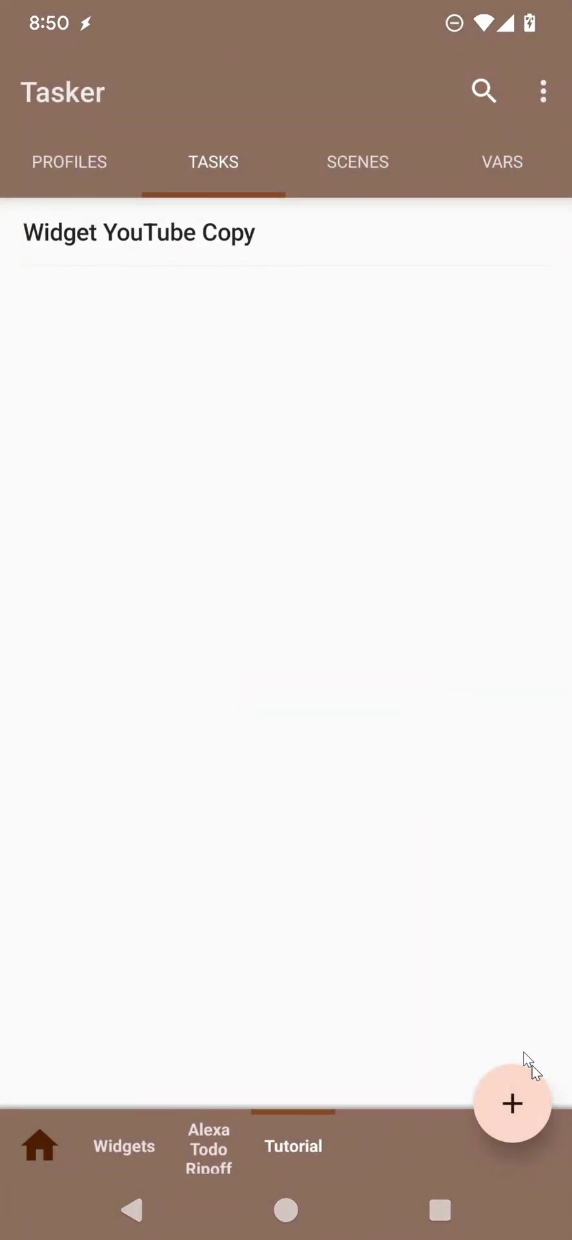
pyautogui.click(532, 1067)
pyautogui.write('Widget ')
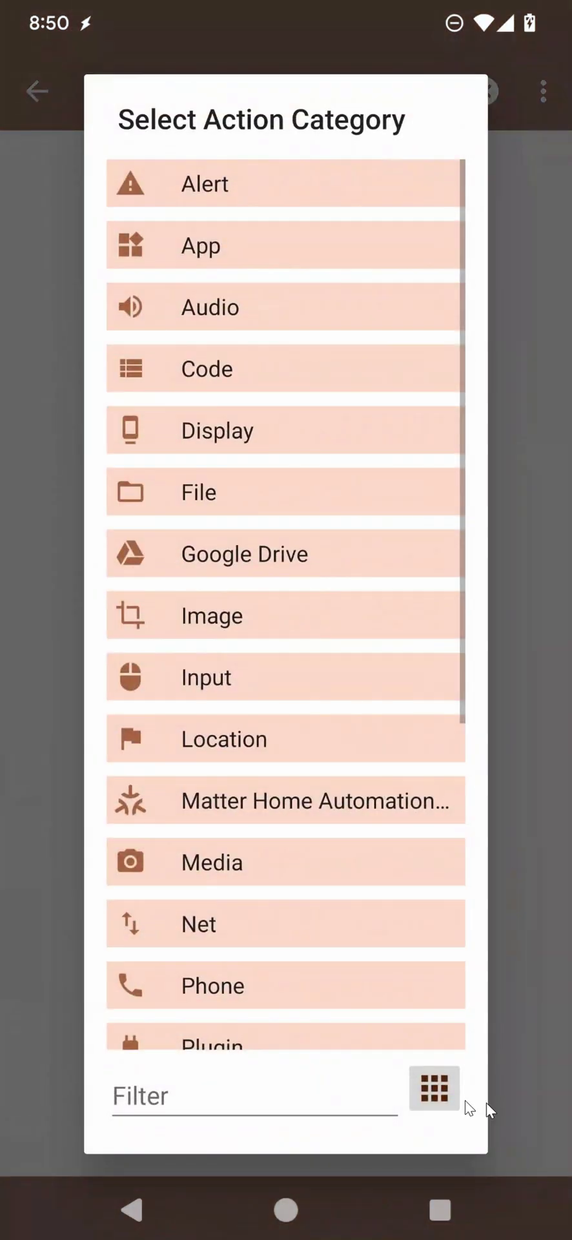
pyautogui.press('Escape')
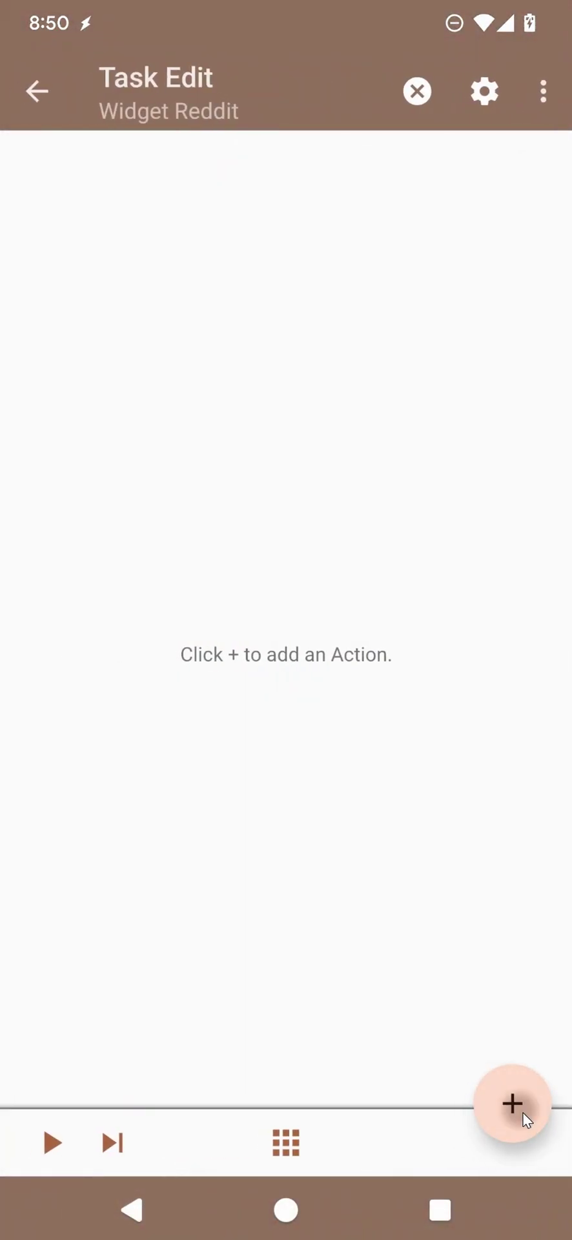
# Add a Widget v2 action to the task, with Reddit as the widget name and Custom as the layout
pyautogui.click(523, 1113)
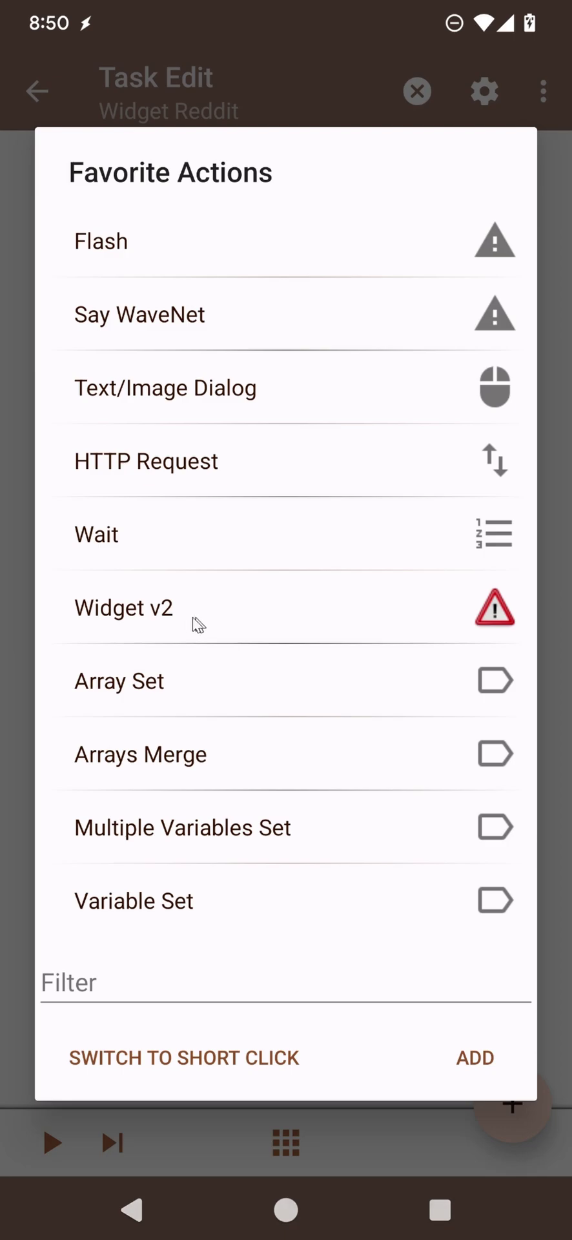
pyautogui.press('Escape')
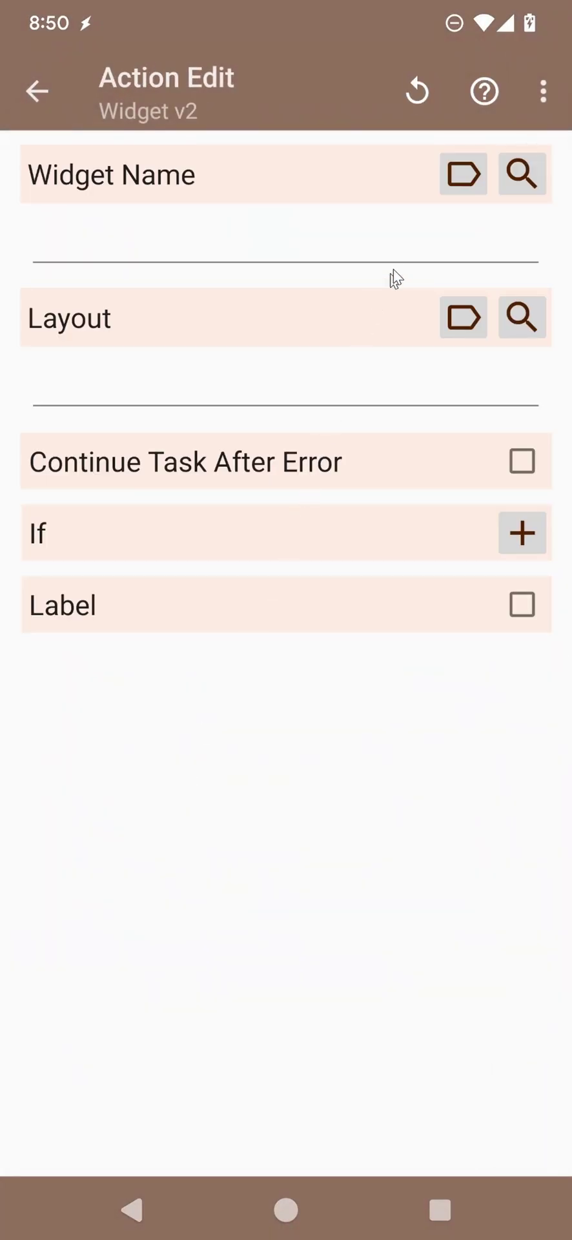
pyautogui.click(522, 175)
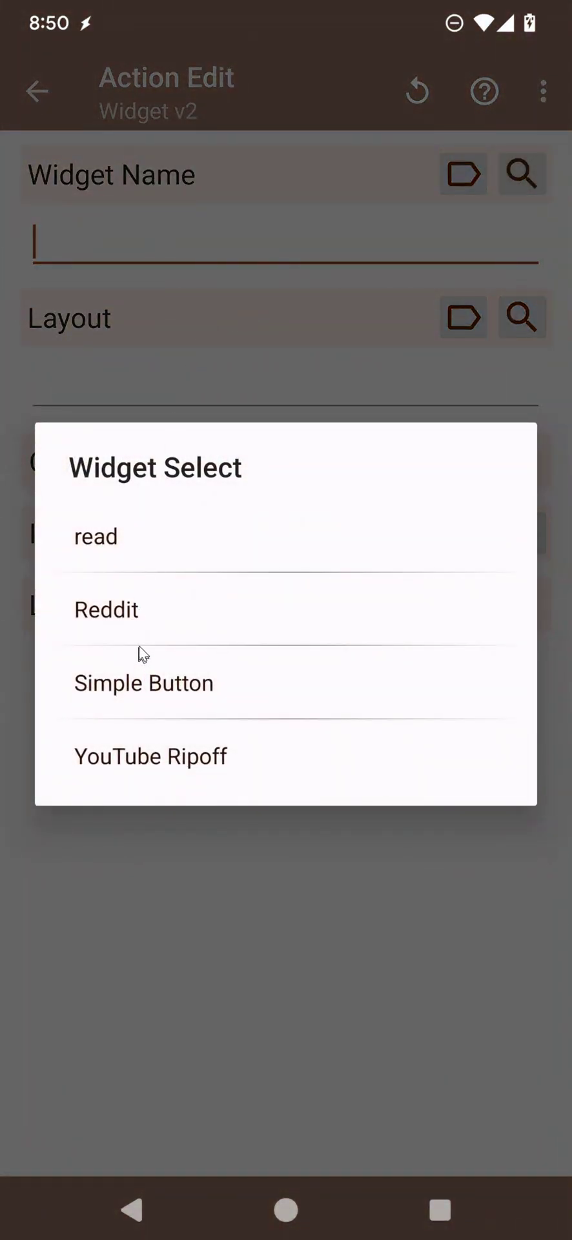
pyautogui.click(155, 607)
pyautogui.click(517, 320)
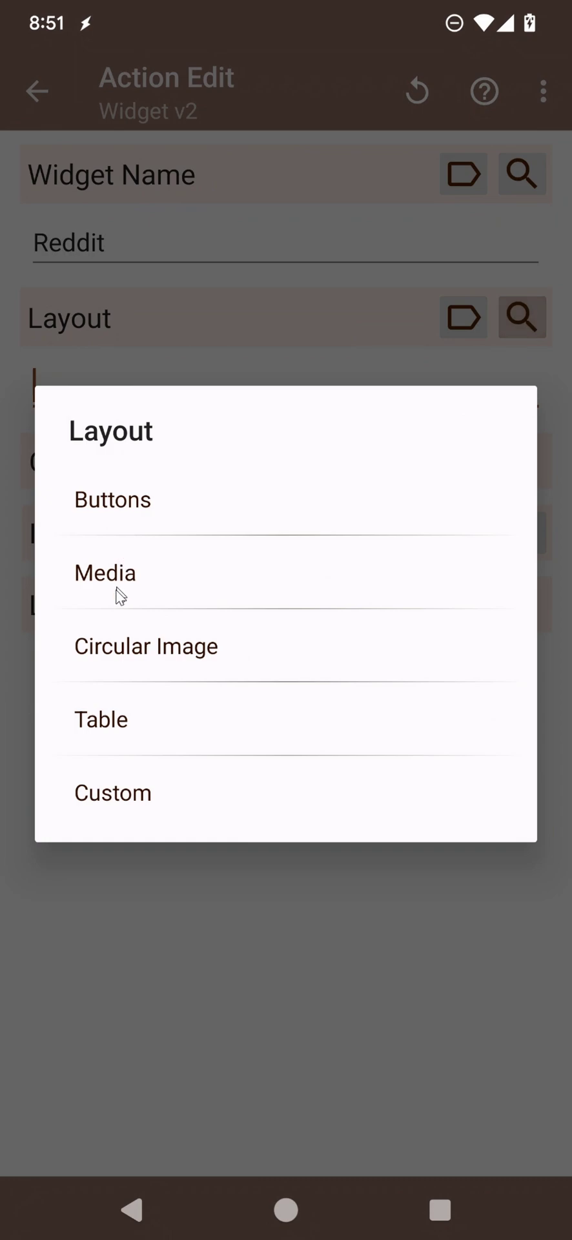
pyautogui.click(115, 801)
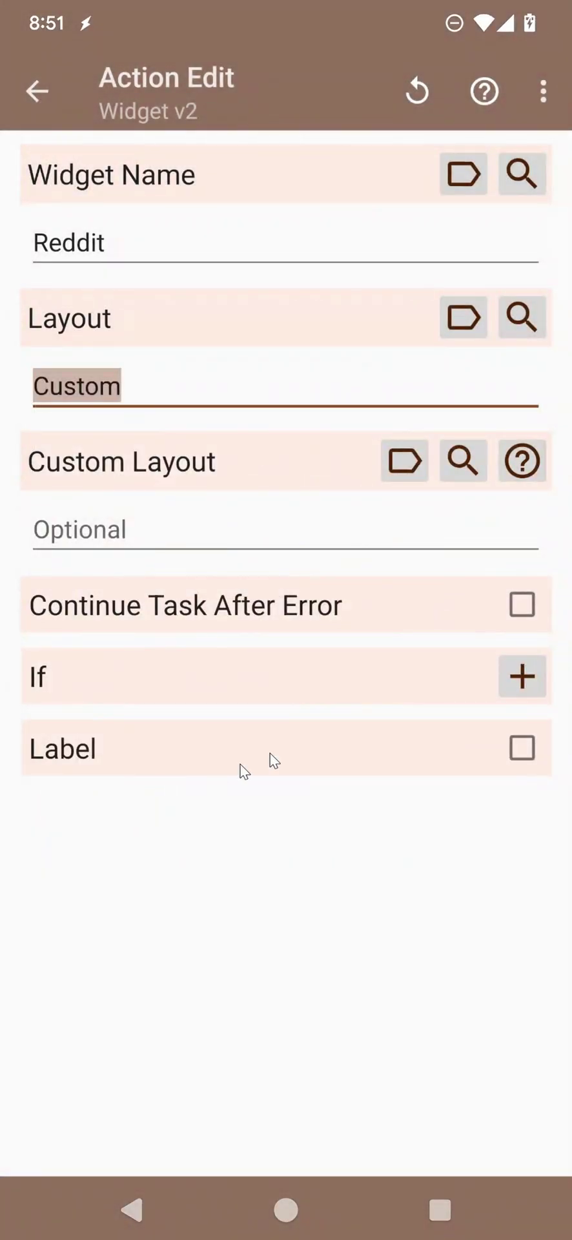
# Open the custom layout in the editor and change the root element from Column to Scaffold
pyautogui.click(453, 461)
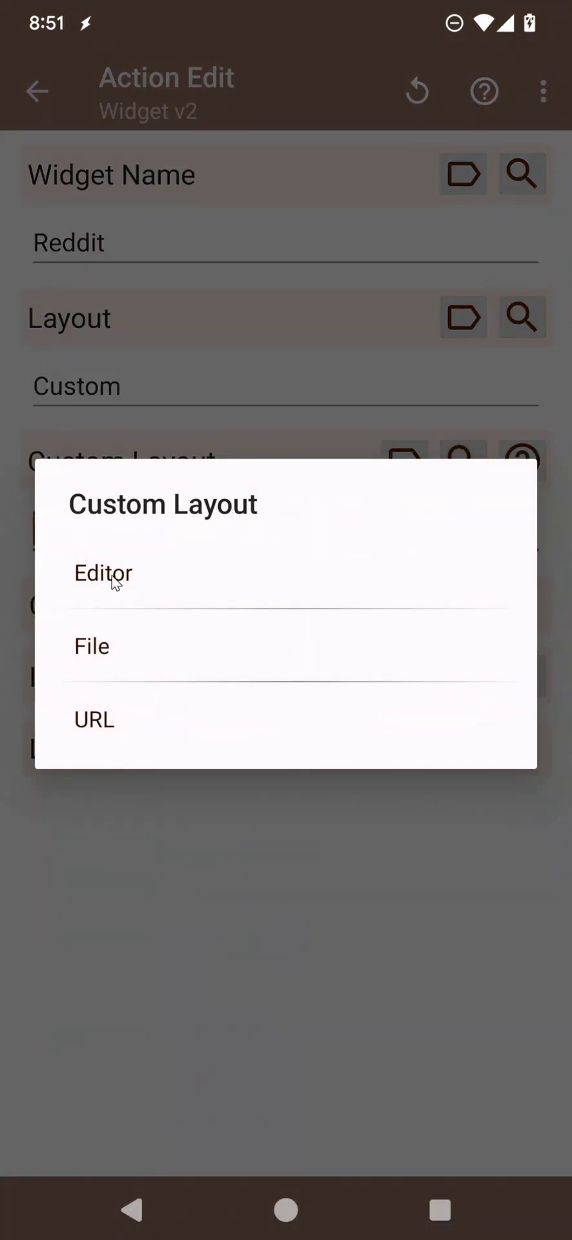
pyautogui.click(104, 574)
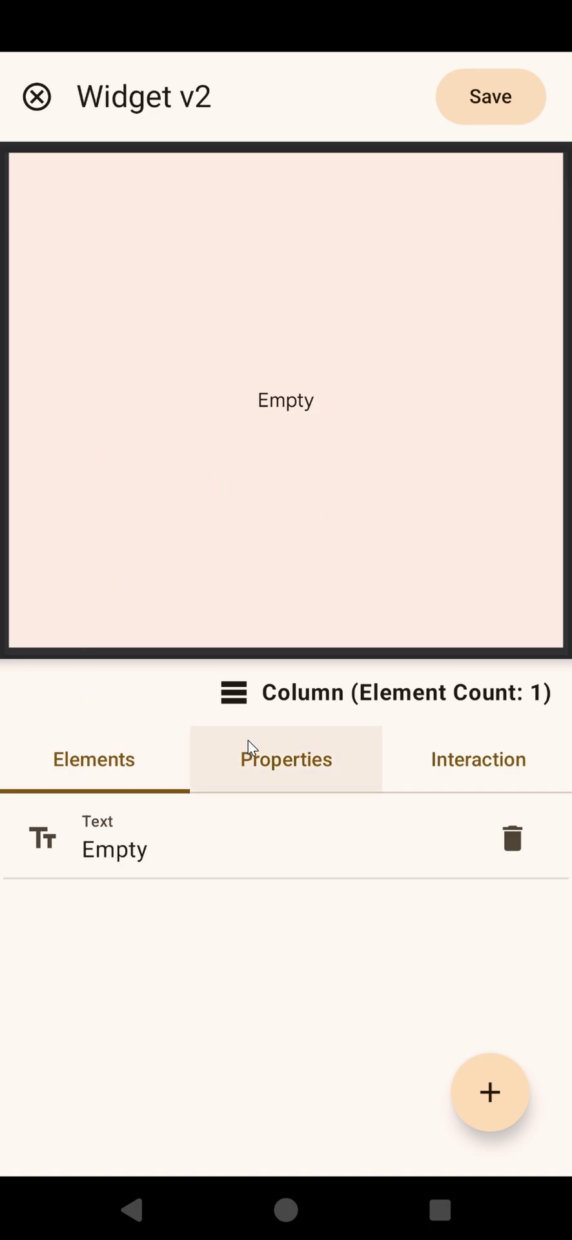
pyautogui.click(266, 700)
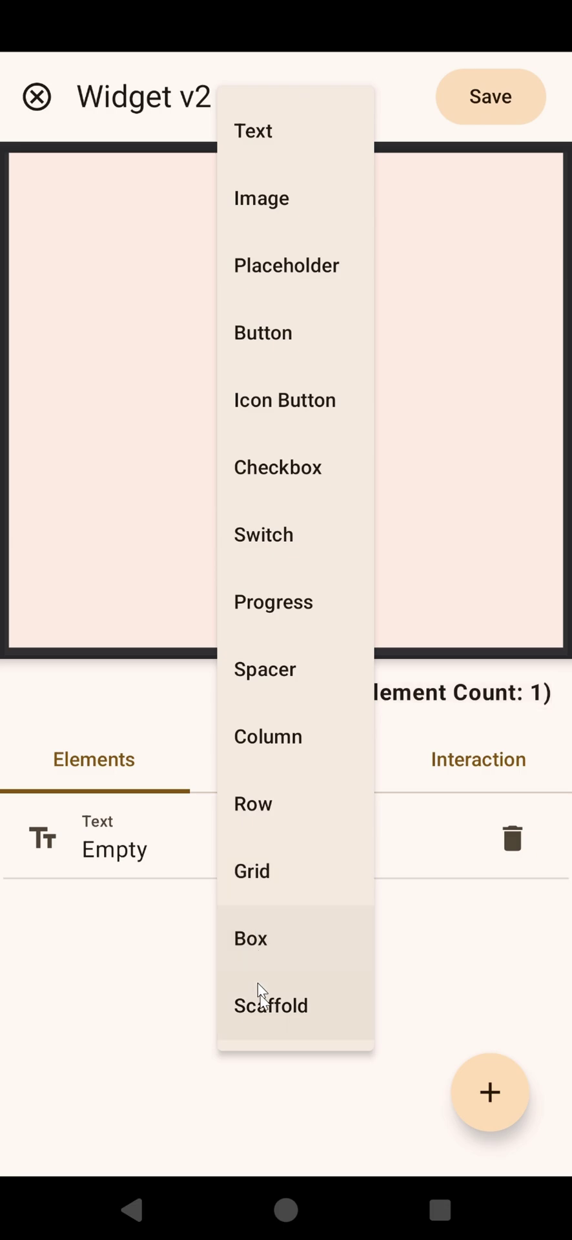
pyautogui.click(298, 1014)
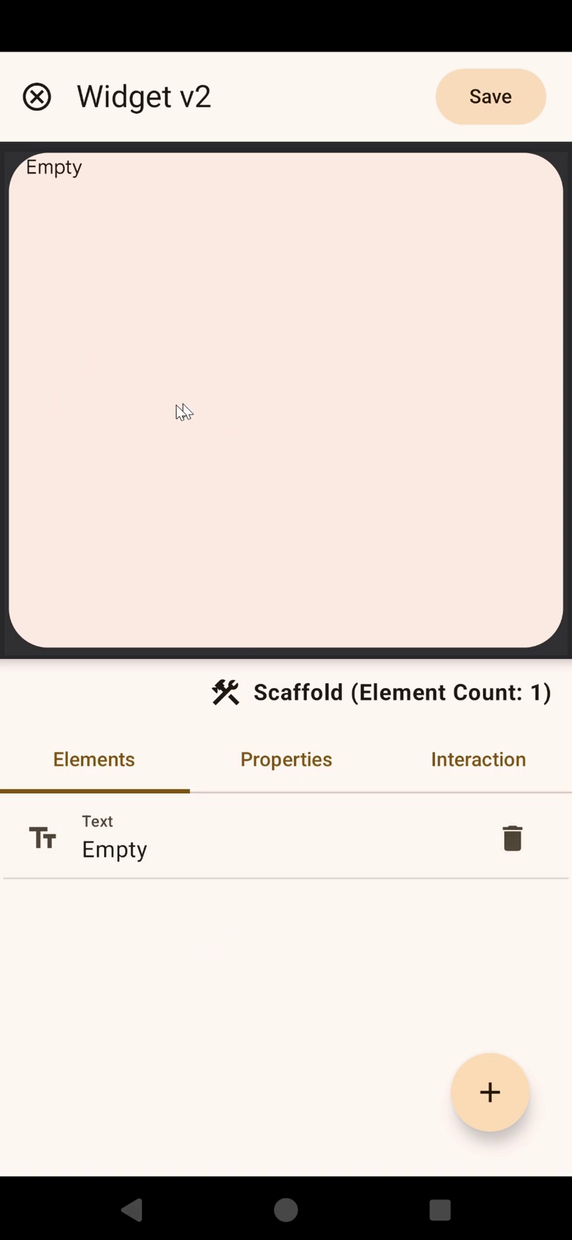
pyautogui.click(475, 1110)
pyautogui.click(474, 1049)
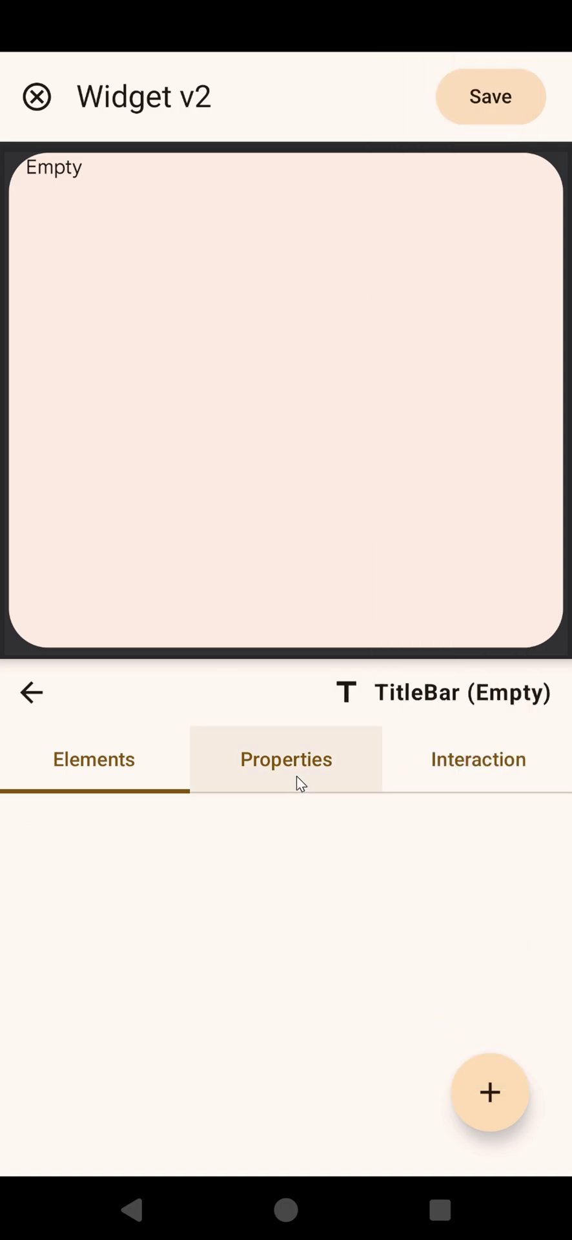
pyautogui.click(297, 777)
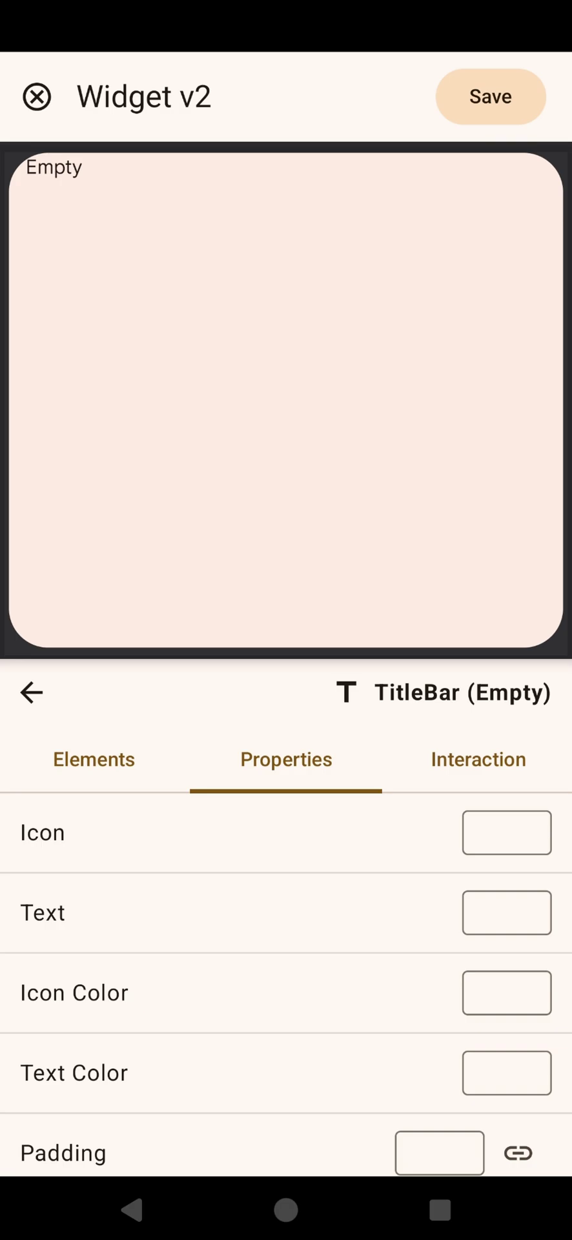
pyautogui.click(481, 839)
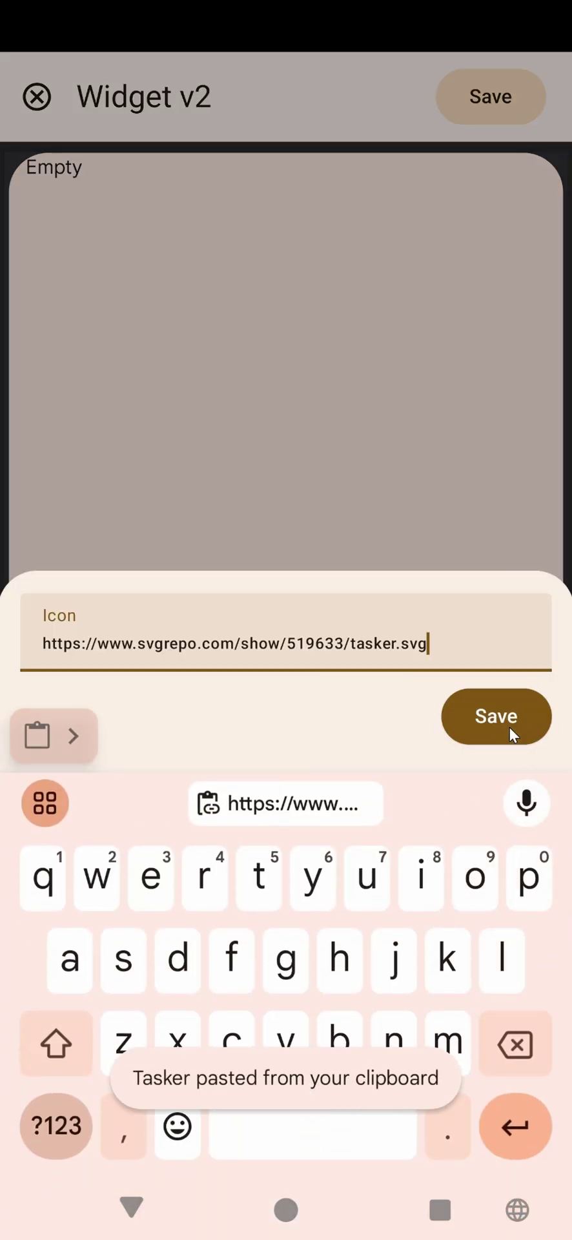
pyautogui.click(509, 726)
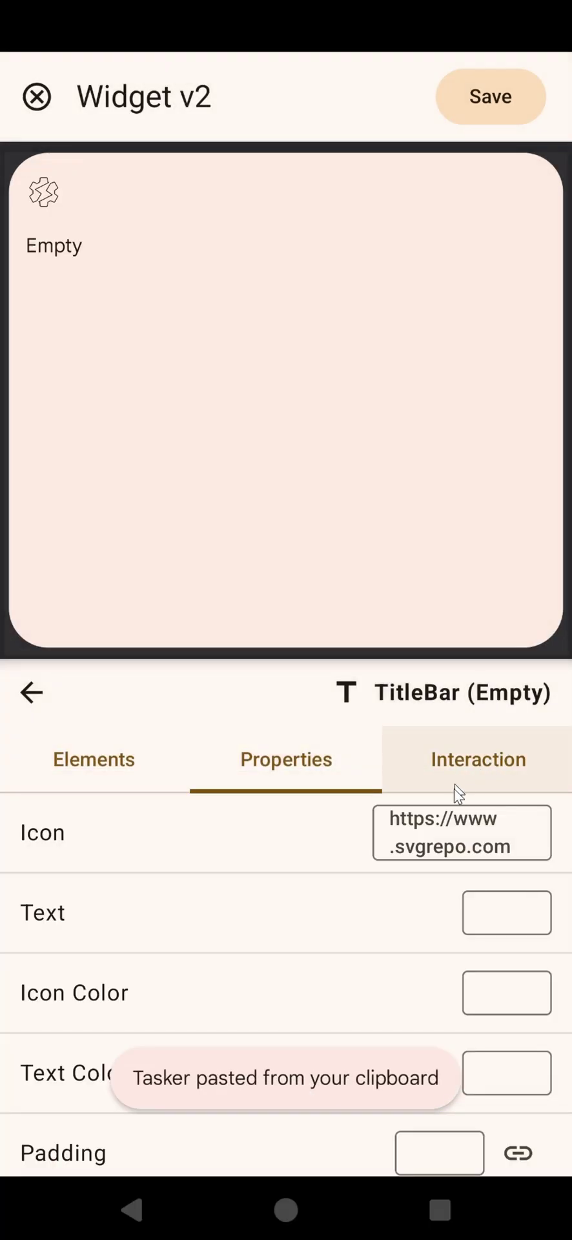
# Set the title bar's text to Tasker Reddit and return to the Scaffold
pyautogui.click(513, 922)
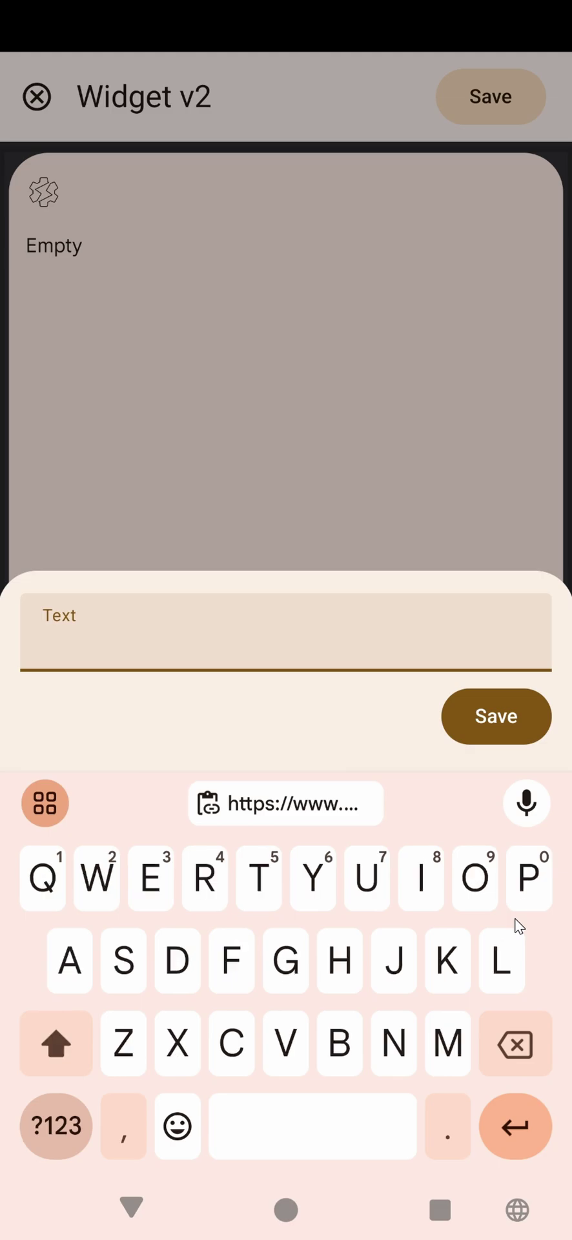
pyautogui.write('Tasker Reddit')
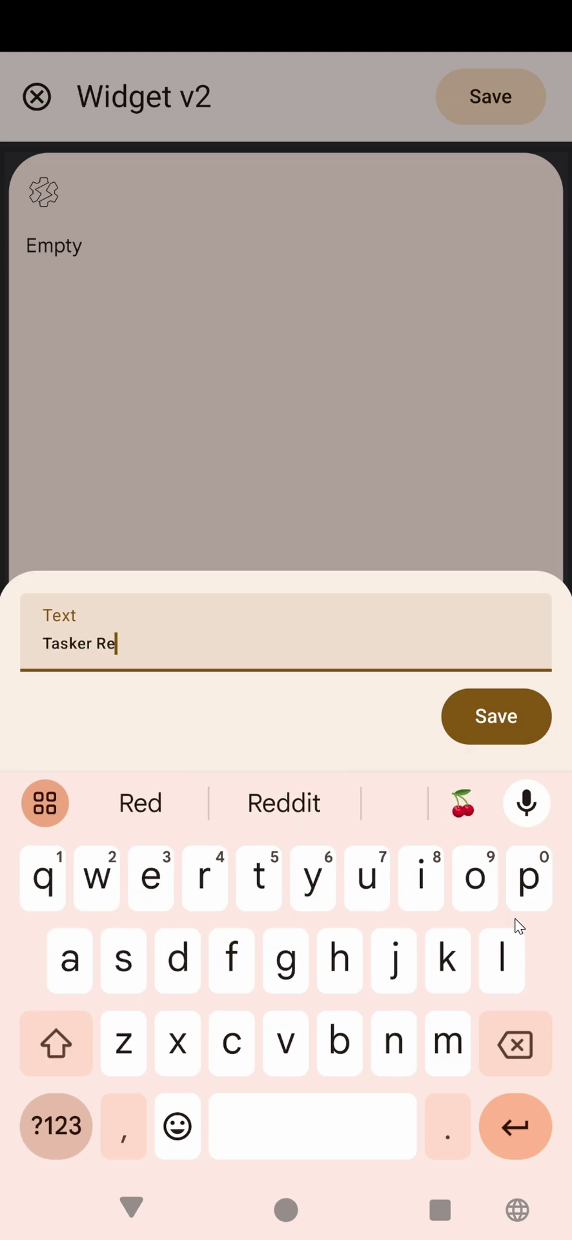
pyautogui.click(527, 726)
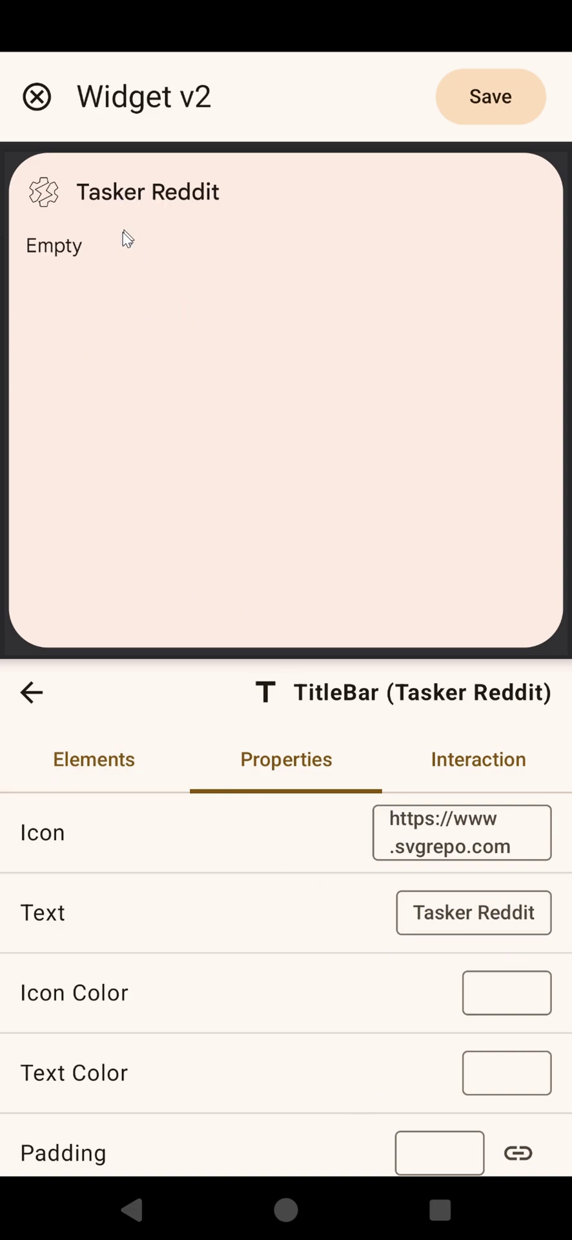
pyautogui.click(49, 704)
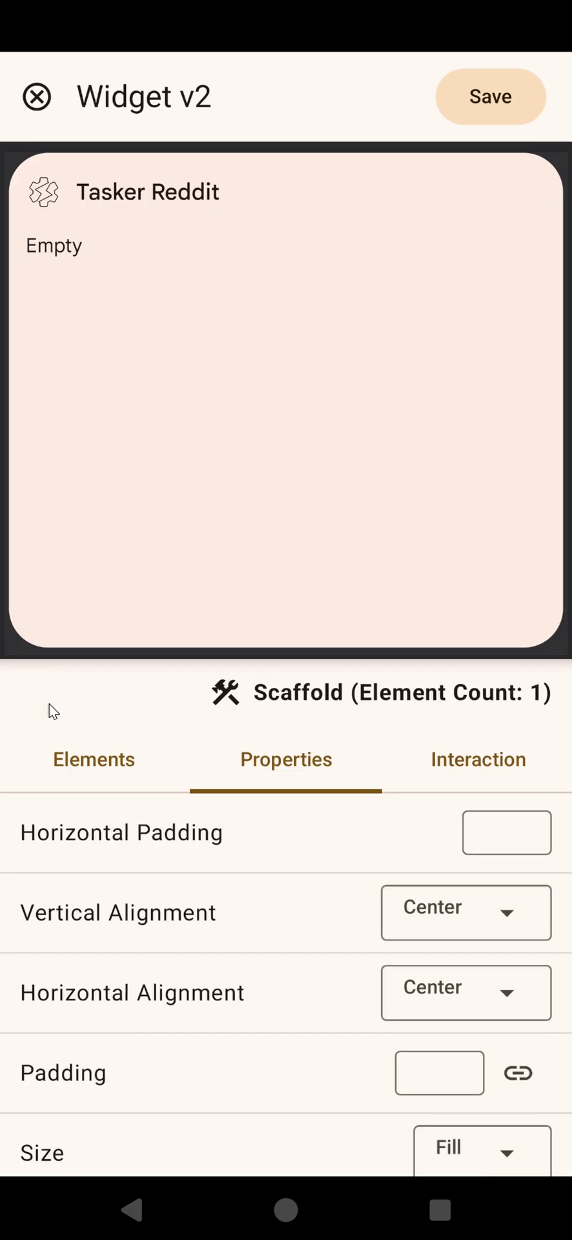
# Change the Scaffold's existing text element to read "New Tasker News!"
pyautogui.click(155, 766)
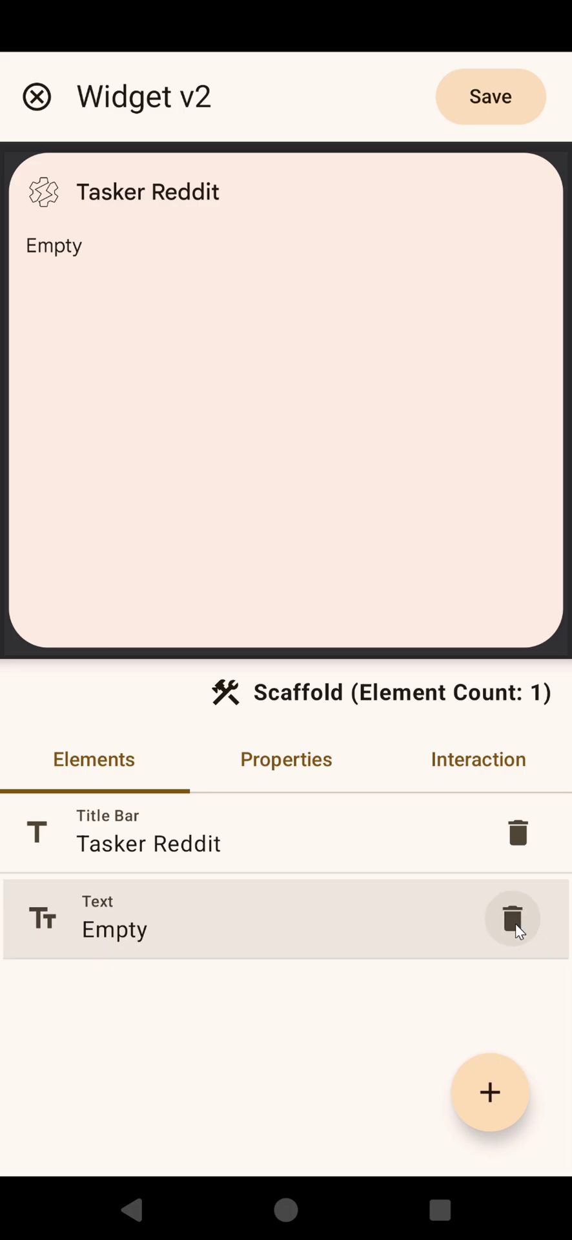
pyautogui.click(405, 948)
pyautogui.click(483, 846)
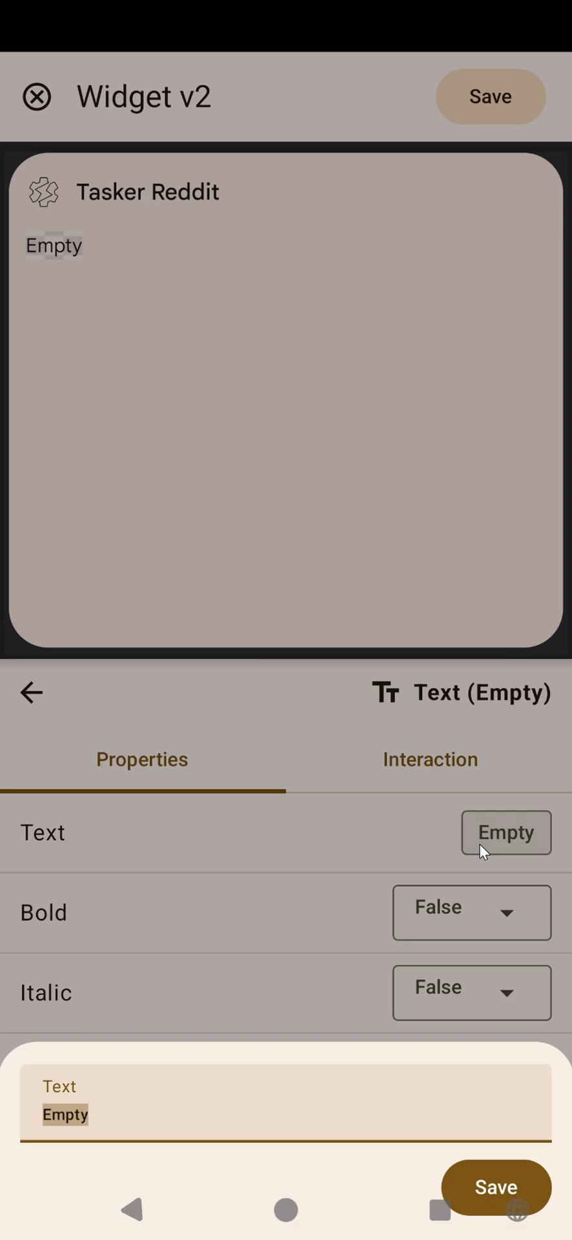
pyautogui.write('New T')
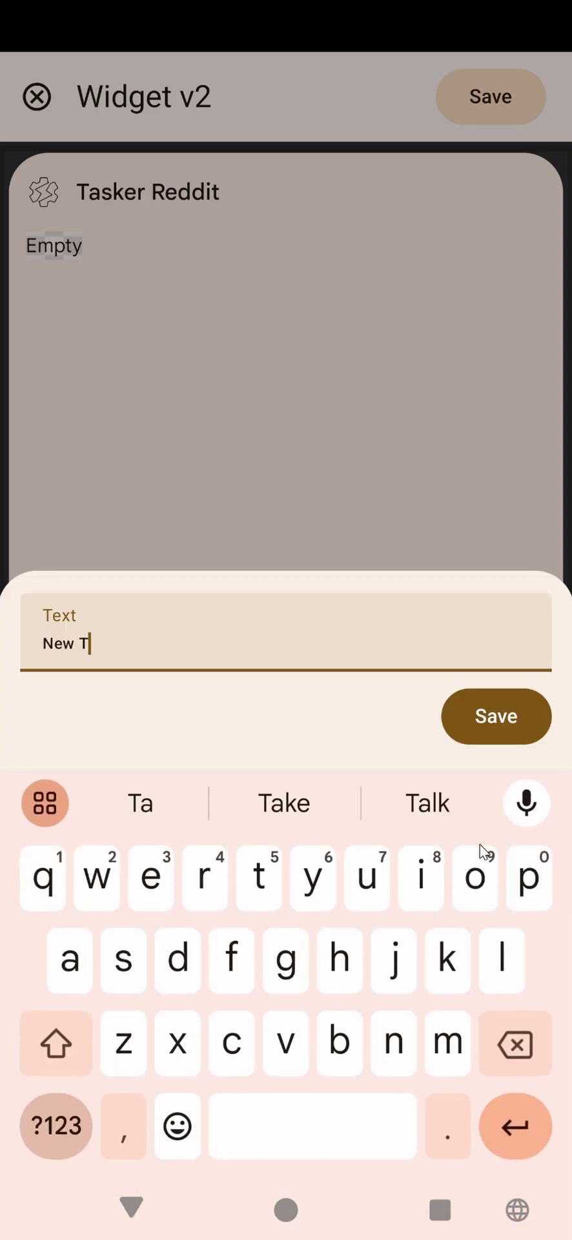
pyautogui.write('asker News!')
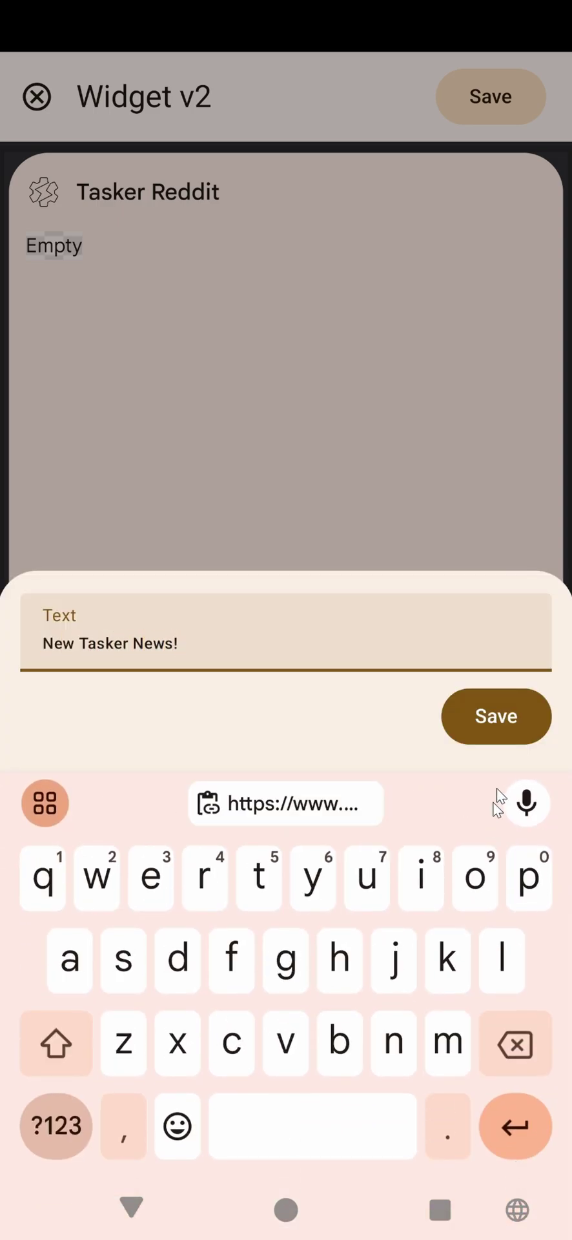
pyautogui.click(490, 715)
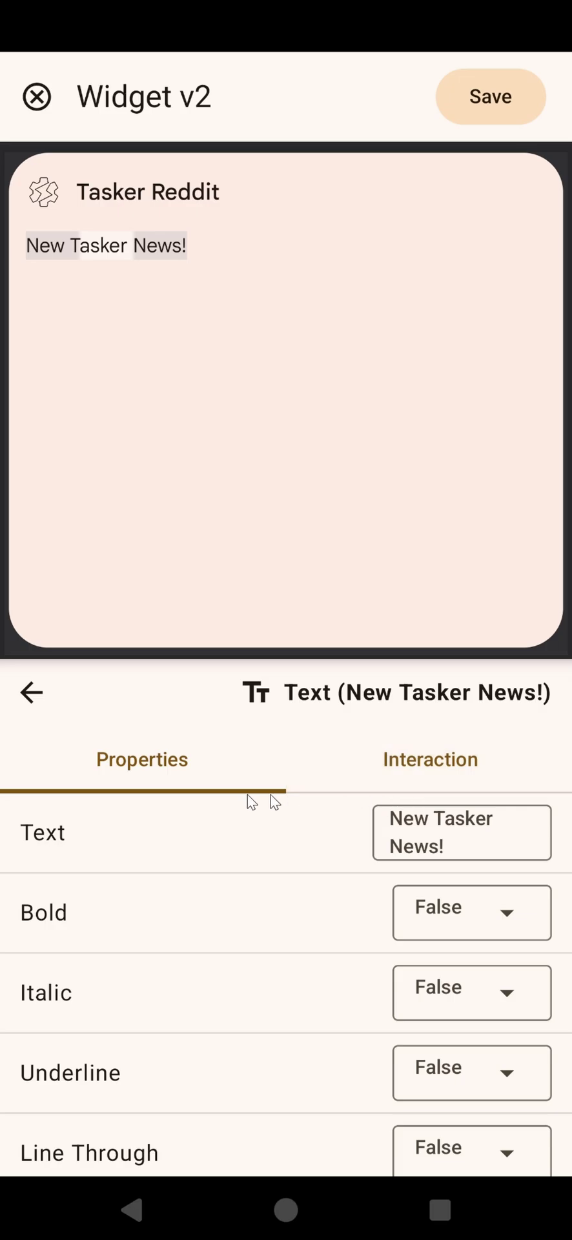
pyautogui.click(25, 704)
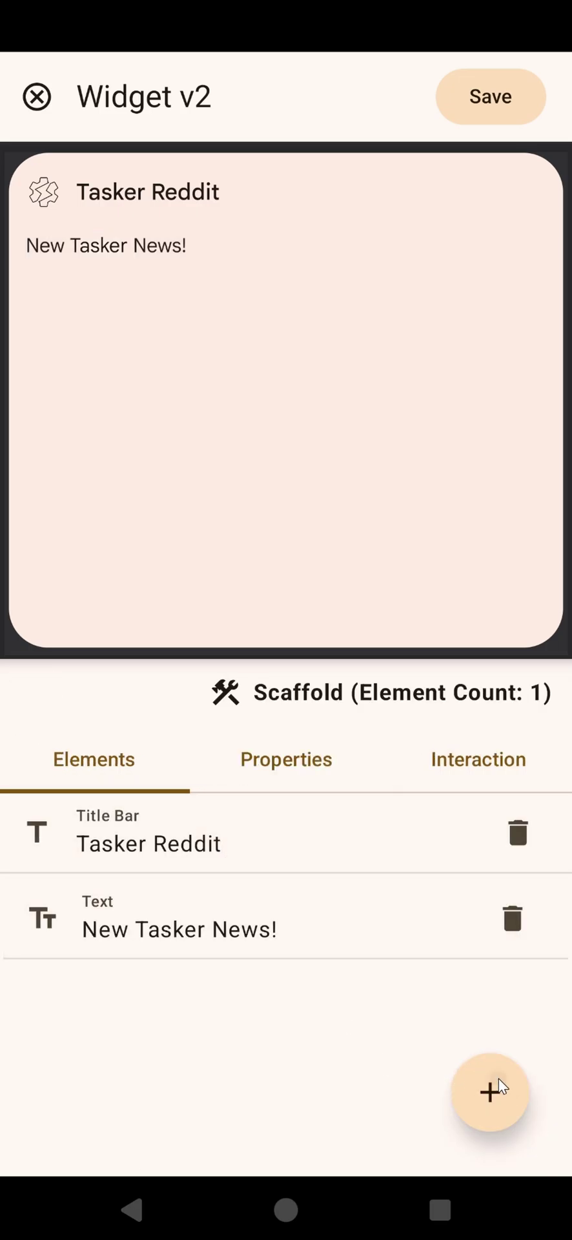
# Add a second text element to the Scaffold reading "Some other news"
pyautogui.click(489, 1090)
pyautogui.click(408, 139)
pyautogui.click(494, 832)
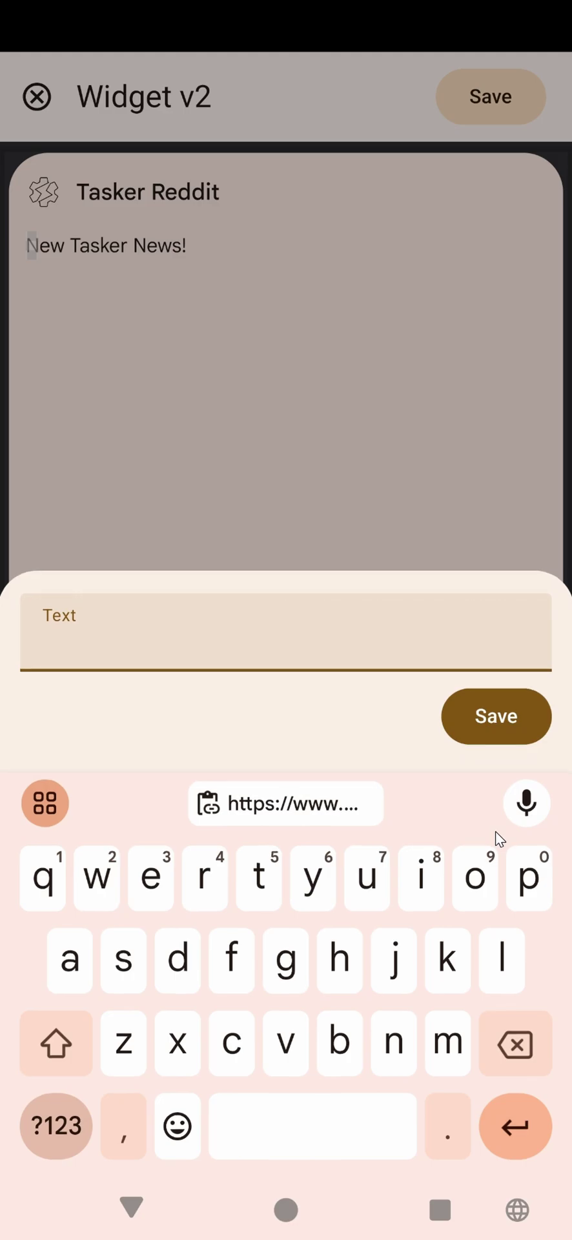
pyautogui.write('Sion')
pyautogui.press('BackSpace')
pyautogui.press('BackSpace')
pyautogui.press('BackSpace')
pyautogui.write('omne')
pyautogui.press('BackSpace')
pyautogui.press('BackSpace')
pyautogui.press('BackSpace')
pyautogui.write('e other news')
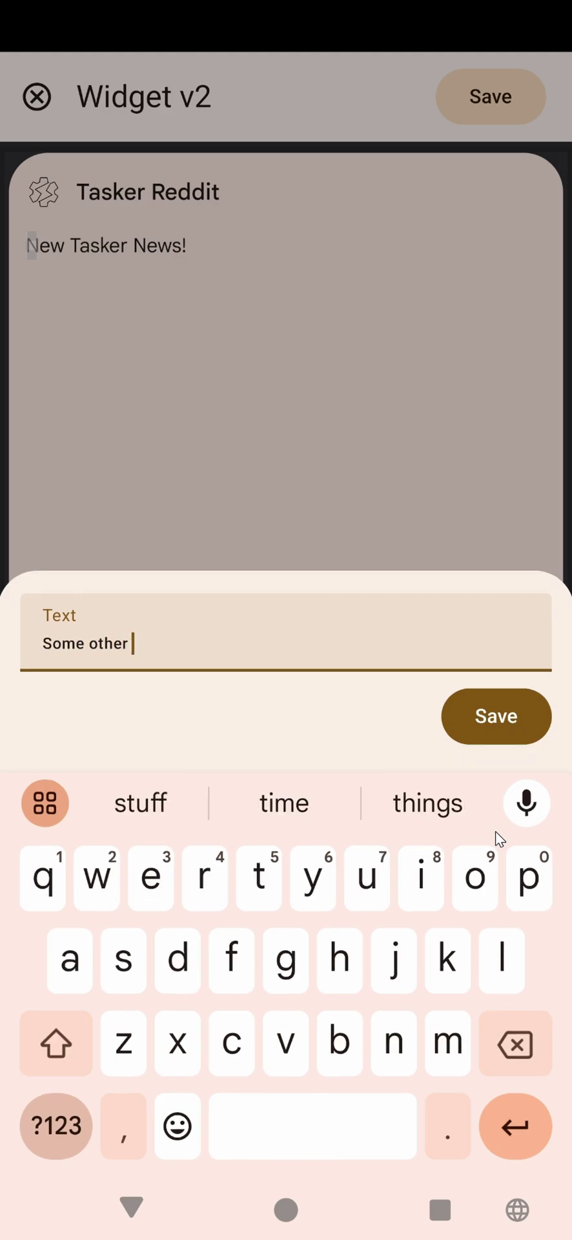
pyautogui.click(517, 712)
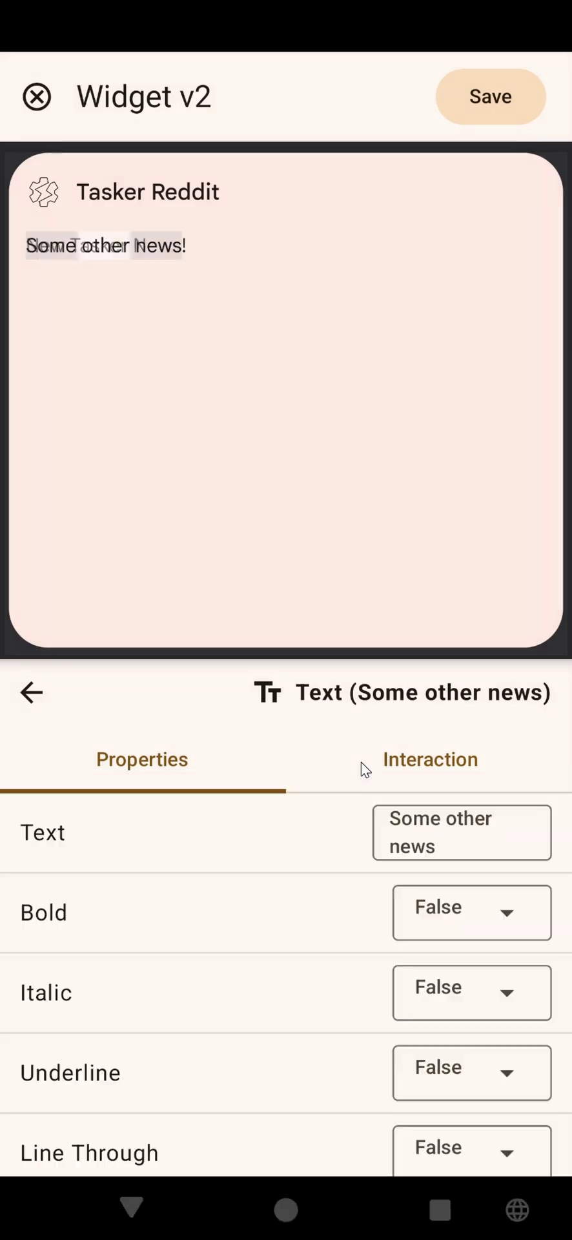
pyautogui.click(31, 693)
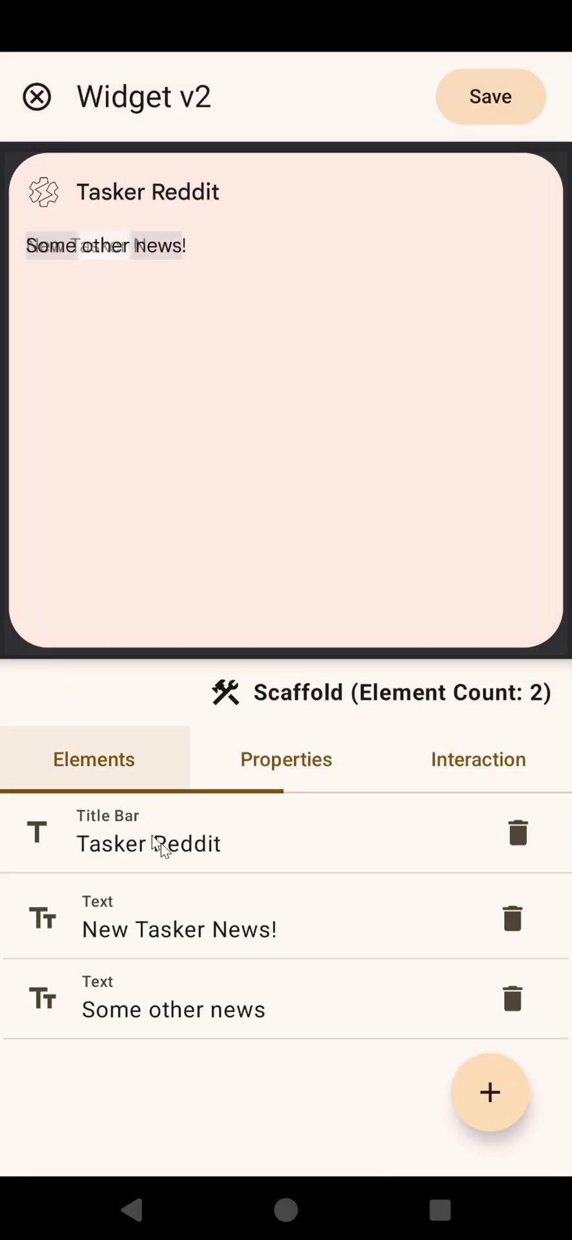
# Add a Column element to the Scaffold
pyautogui.click(479, 1091)
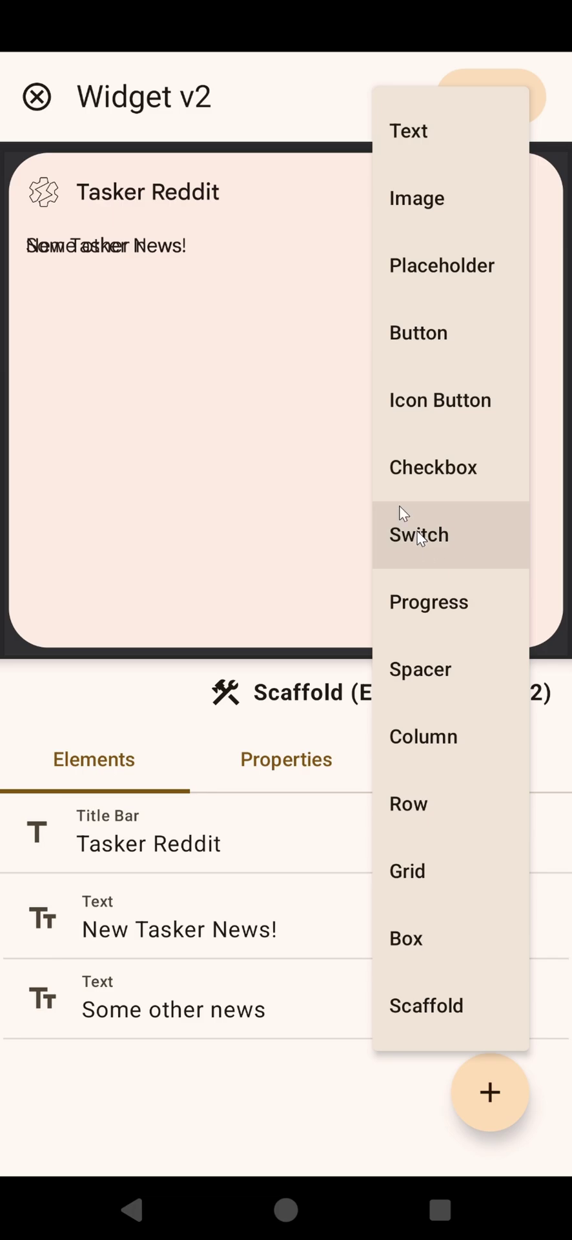
pyautogui.click(117, 606)
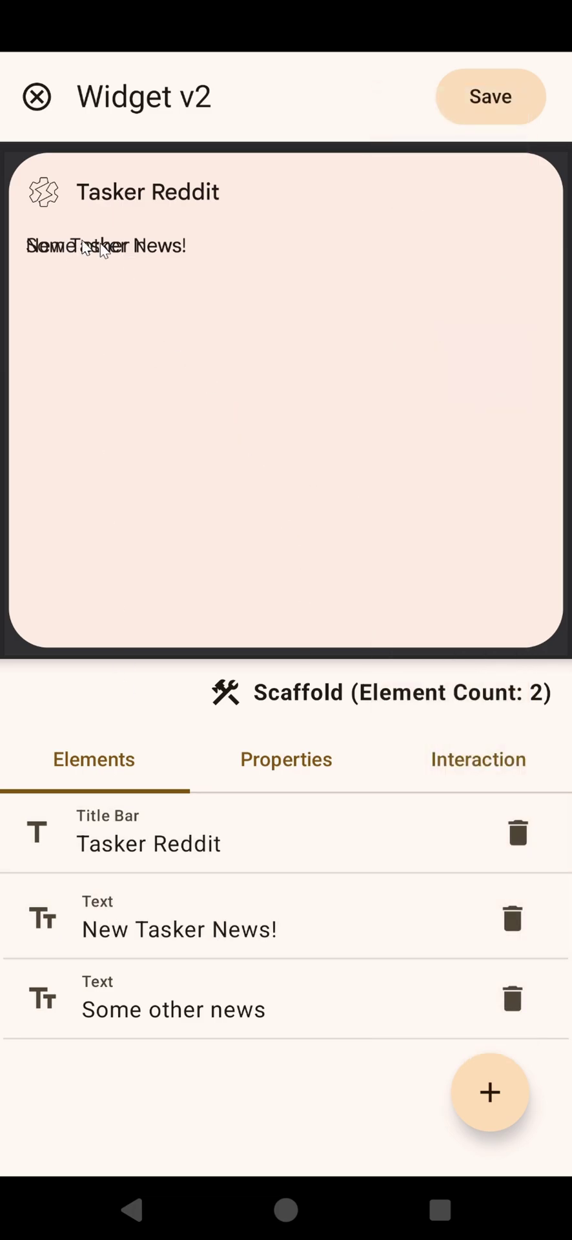
pyautogui.click(495, 1077)
pyautogui.click(424, 737)
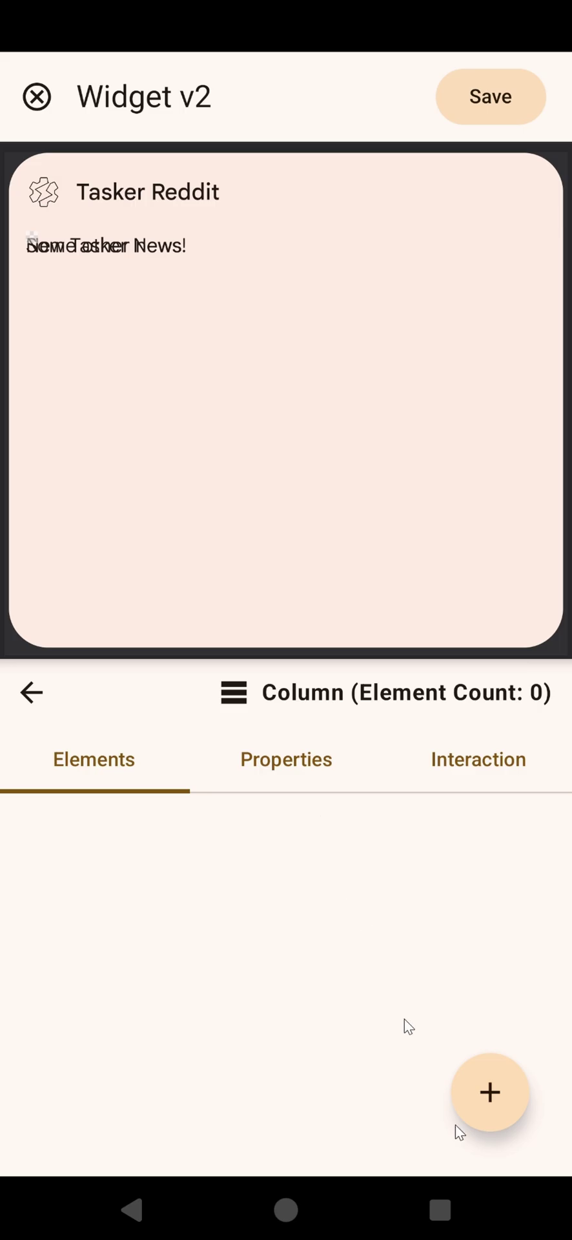
# Add a text element reading "Some Tasker News" inside the Column and return to the Column
pyautogui.click(490, 1089)
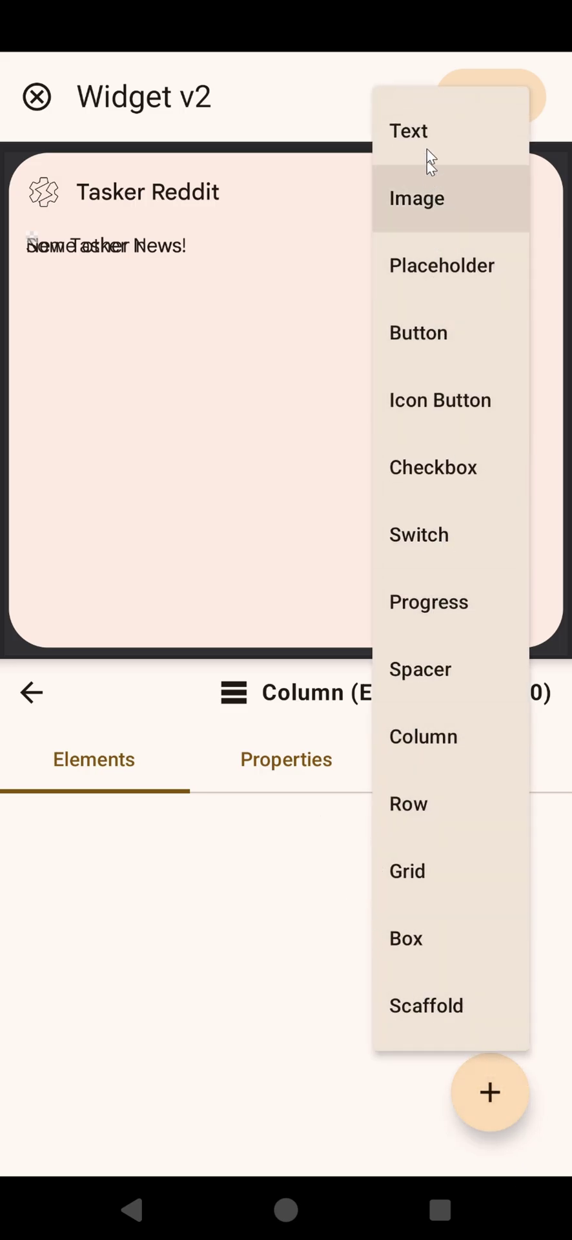
pyautogui.click(428, 145)
pyautogui.click(484, 835)
pyautogui.write('Some Tasker ')
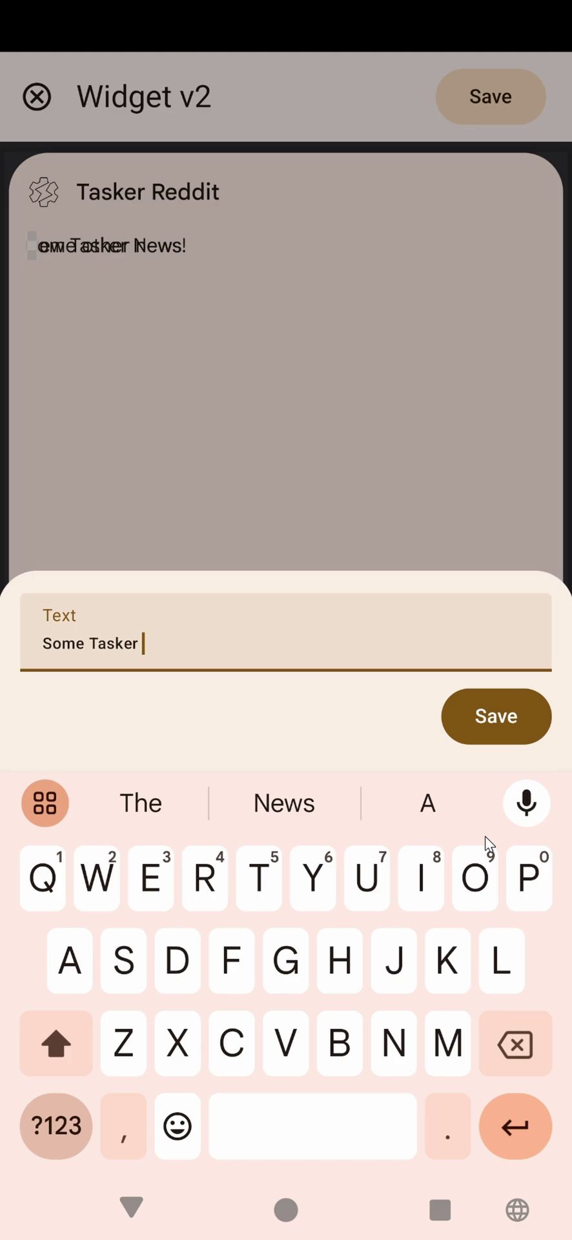
pyautogui.write('News')
pyautogui.click(497, 715)
pyautogui.click(33, 692)
# Add a second text element to the Column reading "Other Tasker News"
pyautogui.click(507, 1096)
pyautogui.click(443, 151)
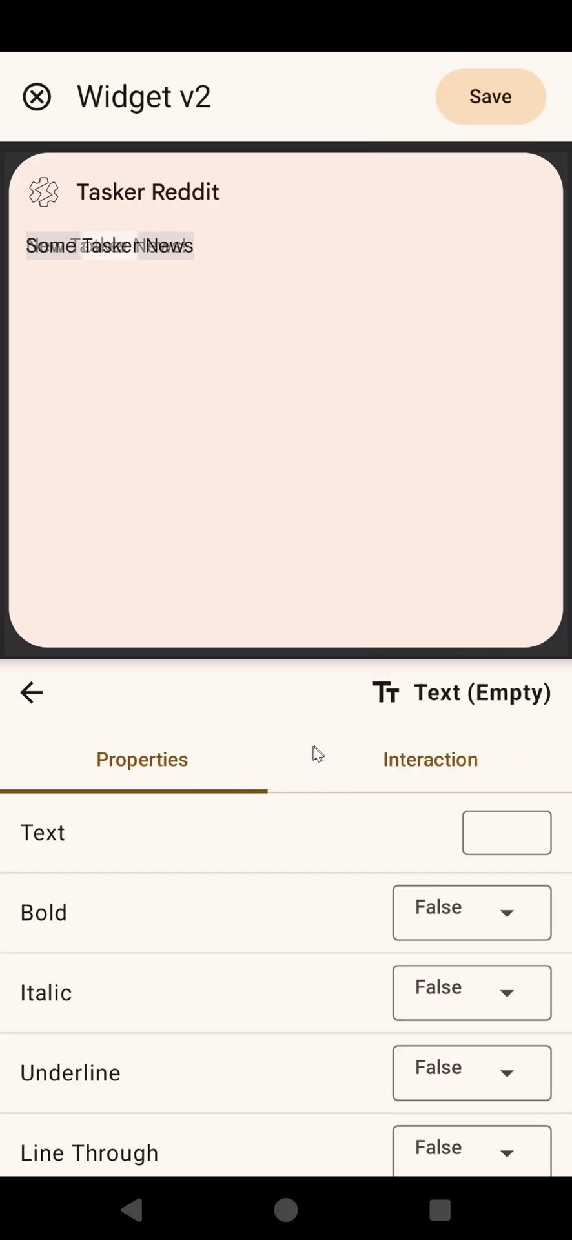
pyautogui.click(485, 818)
pyautogui.write('Other ')
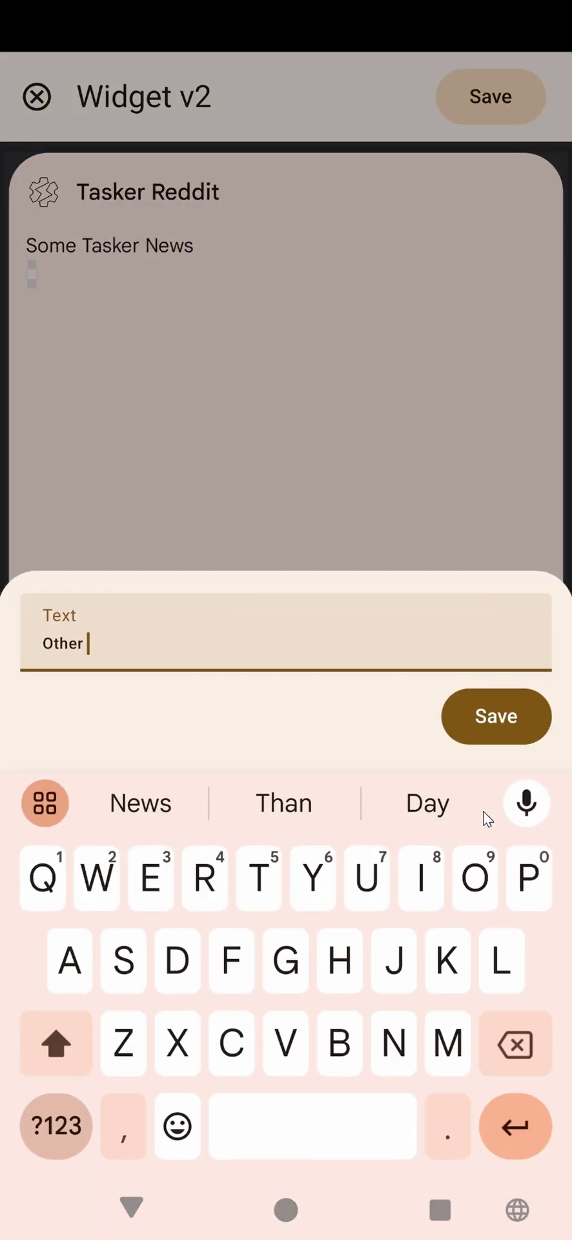
pyautogui.write('Tasker News')
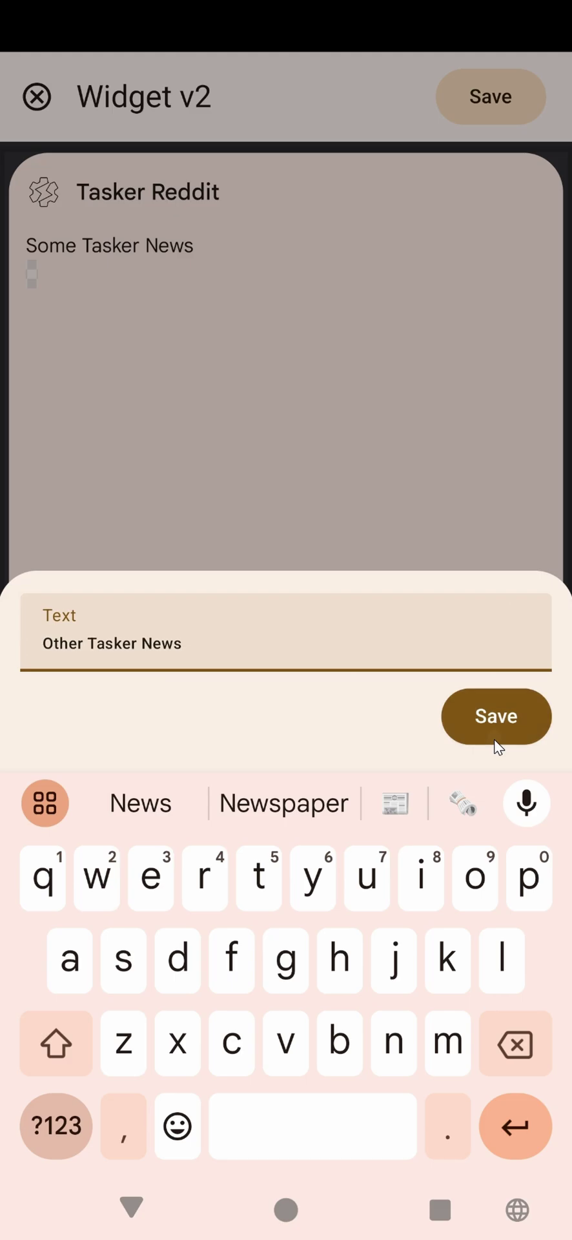
pyautogui.click(497, 720)
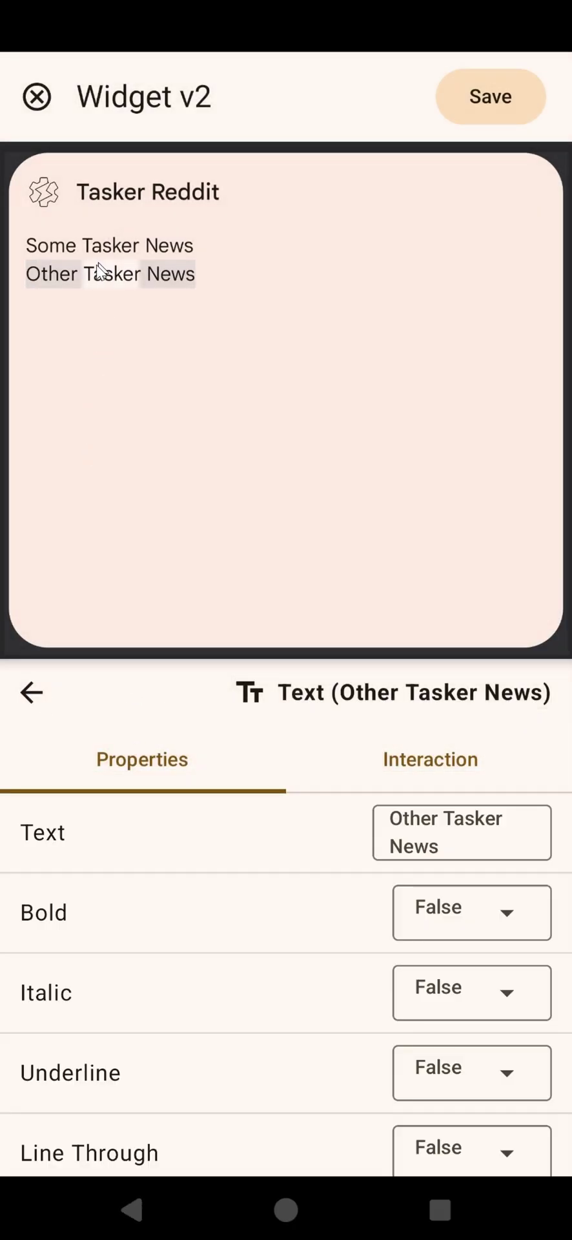
pyautogui.click(36, 696)
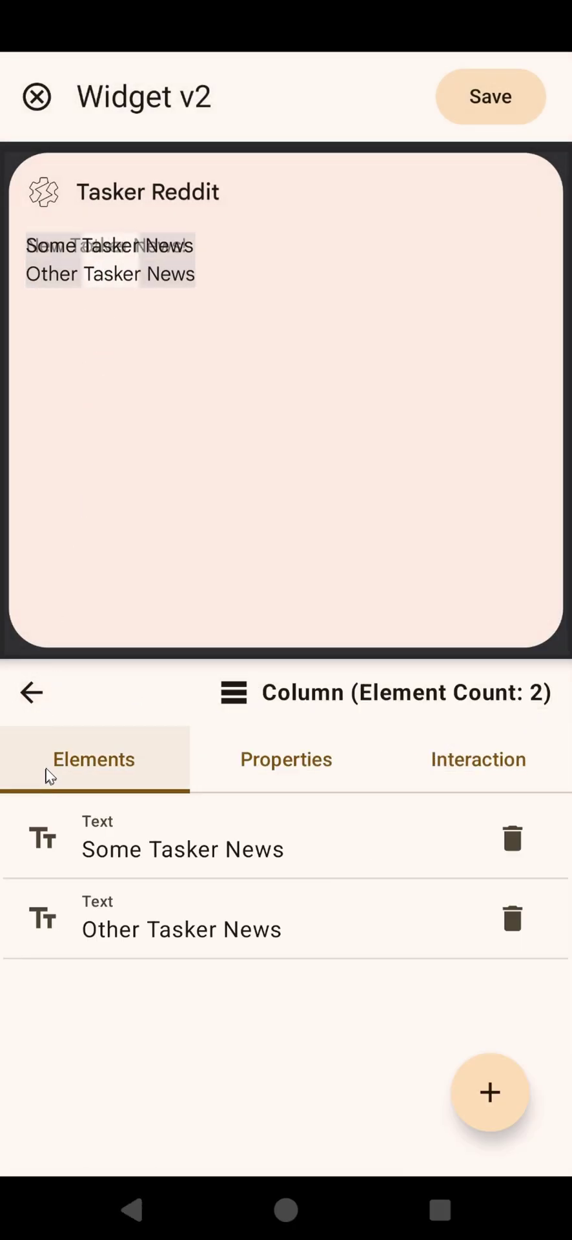
# Return to the Scaffold and delete its "New Tasker News!" and "Some other news" text elements, keeping the Column
pyautogui.click(32, 695)
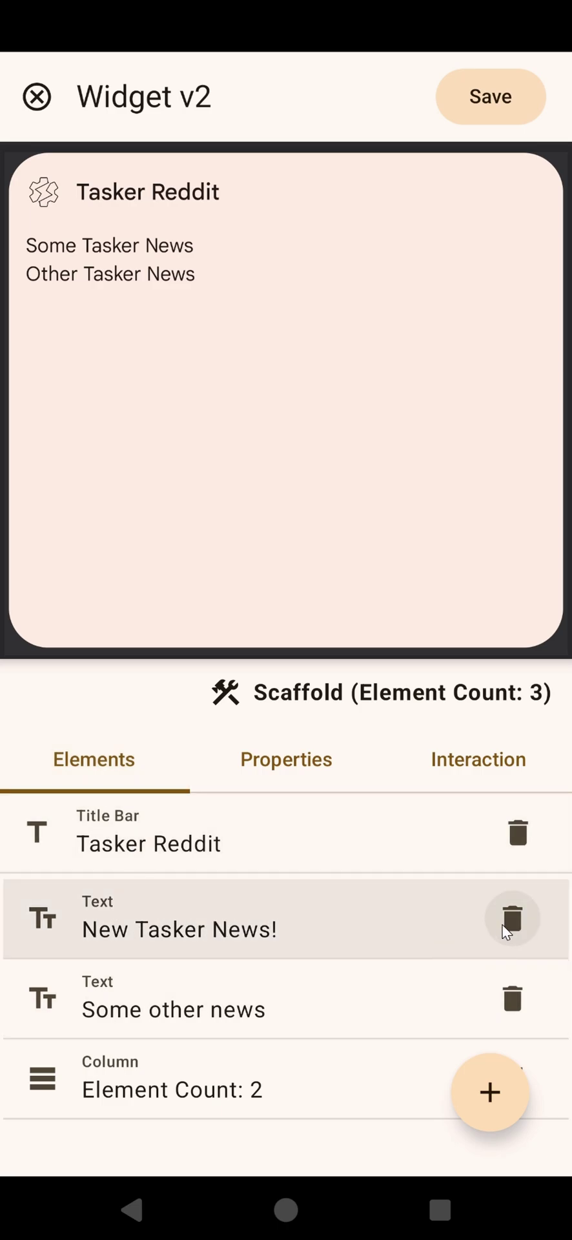
pyautogui.click(512, 919)
pyautogui.click(512, 918)
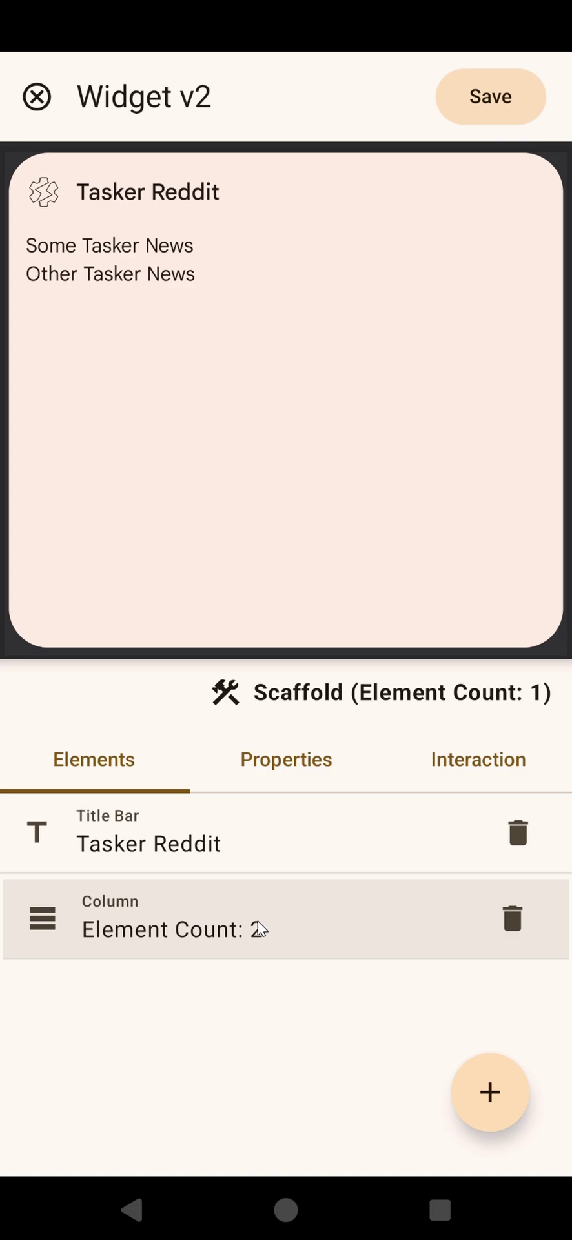
# Open the Column and delete both of its text elements
pyautogui.click(82, 937)
pyautogui.click(510, 927)
pyautogui.click(520, 843)
# Add a Placeholder to the Column with its variable set to %topics()
pyautogui.click(489, 1075)
pyautogui.click(447, 279)
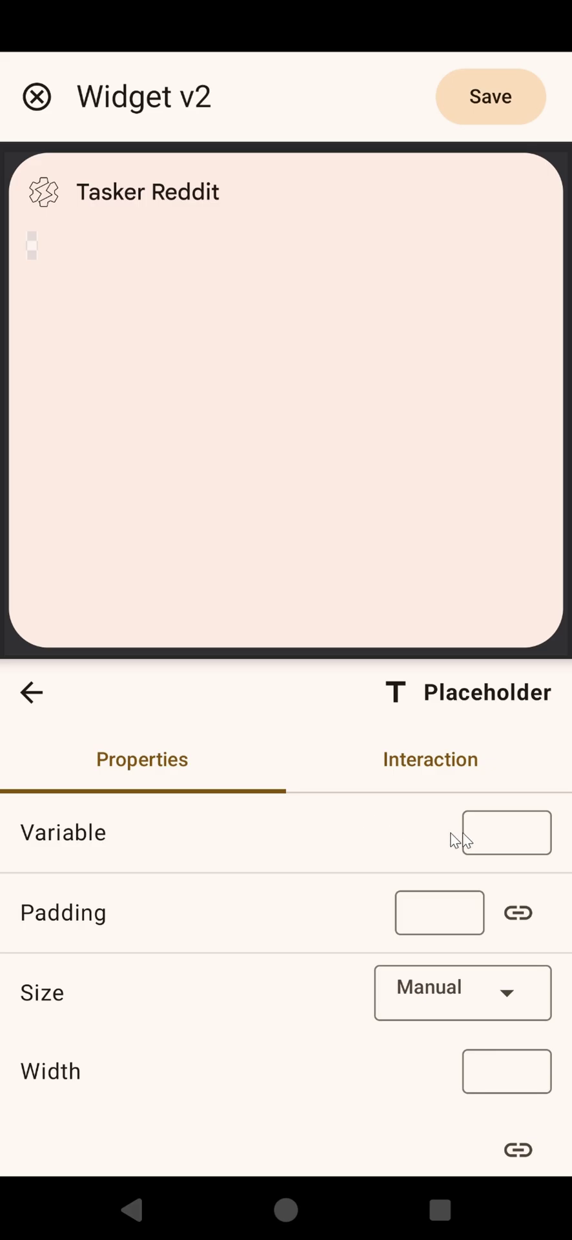
pyautogui.click(475, 835)
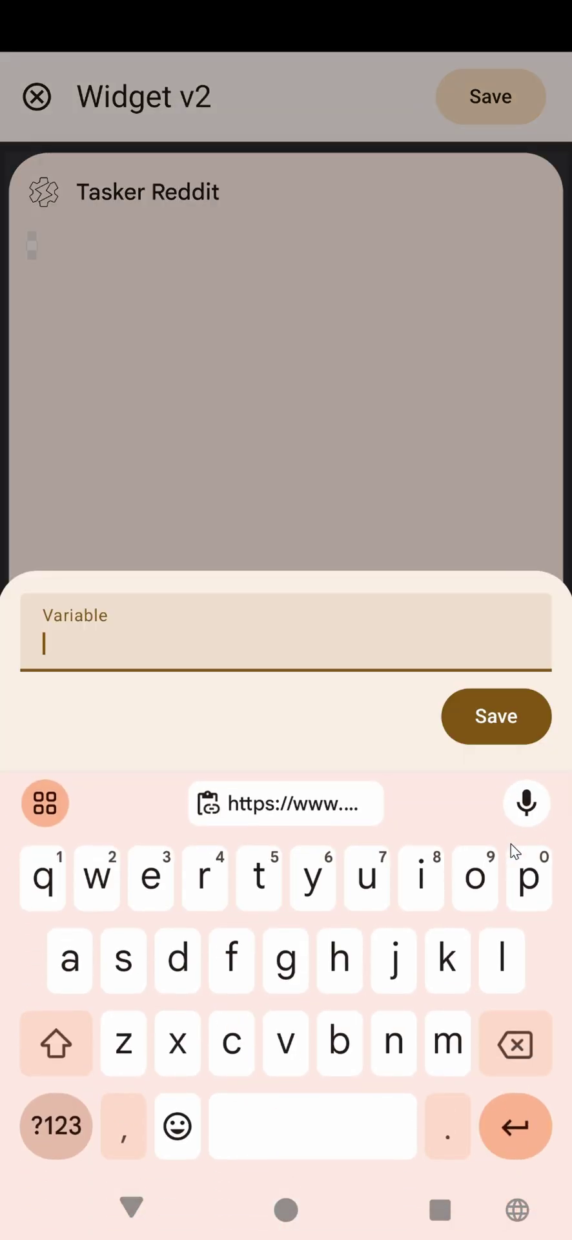
pyautogui.write('%topics')
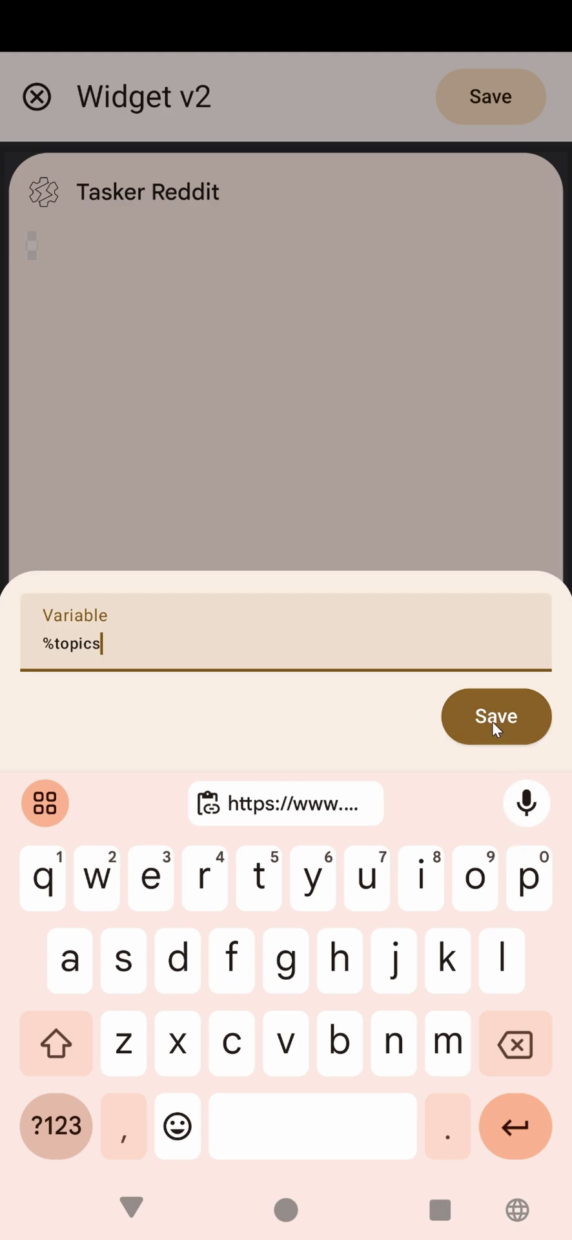
pyautogui.write('(')
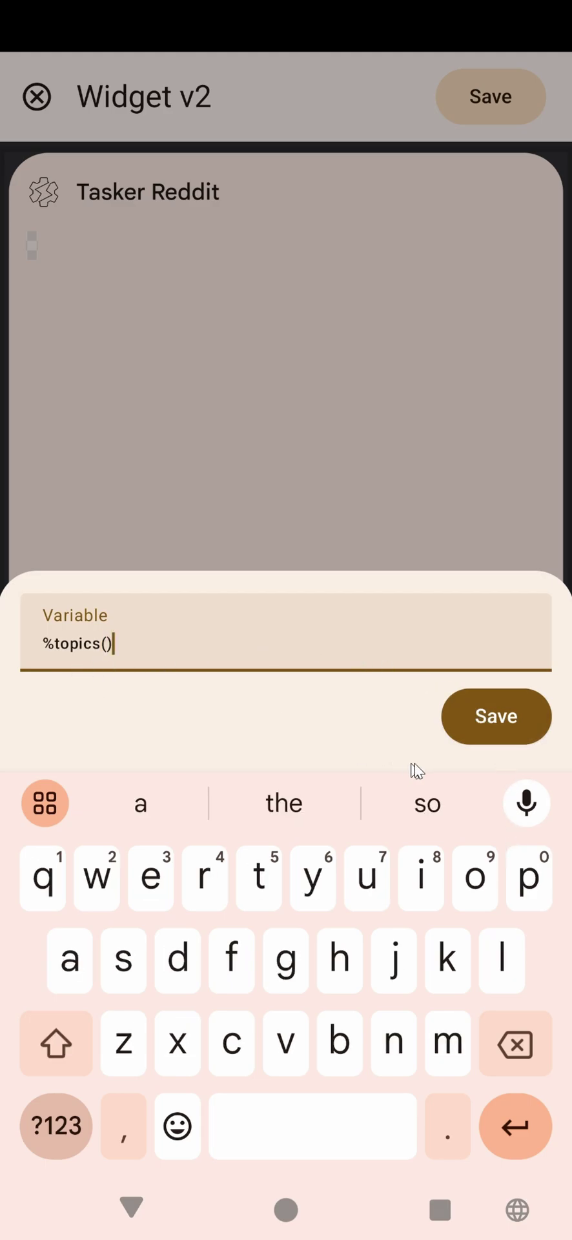
pyautogui.click(491, 720)
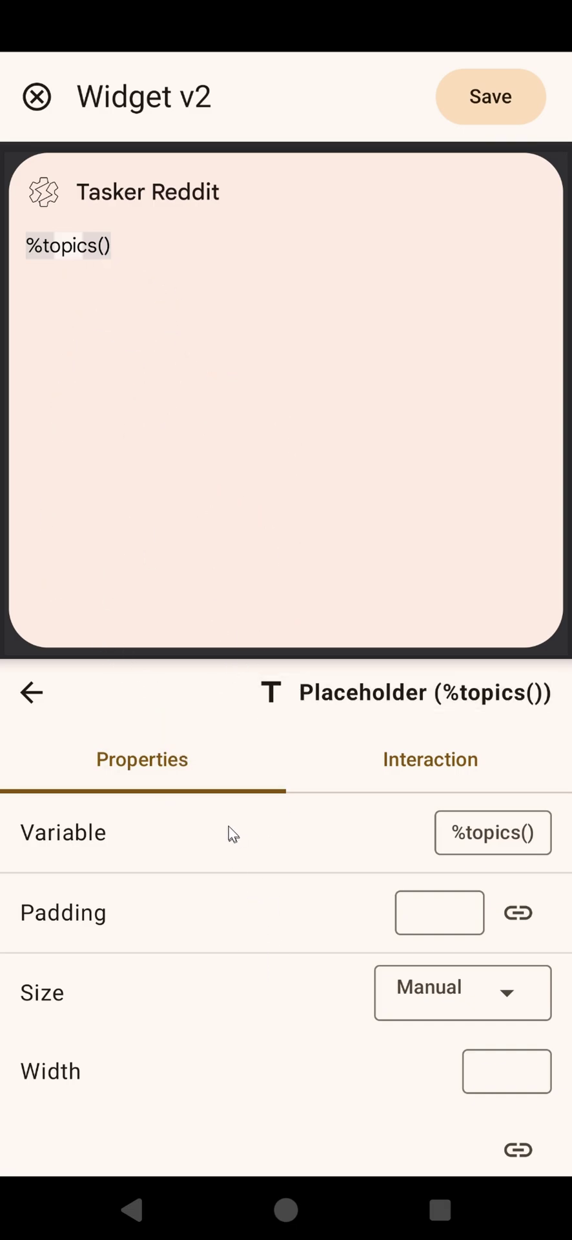
pyautogui.click(54, 703)
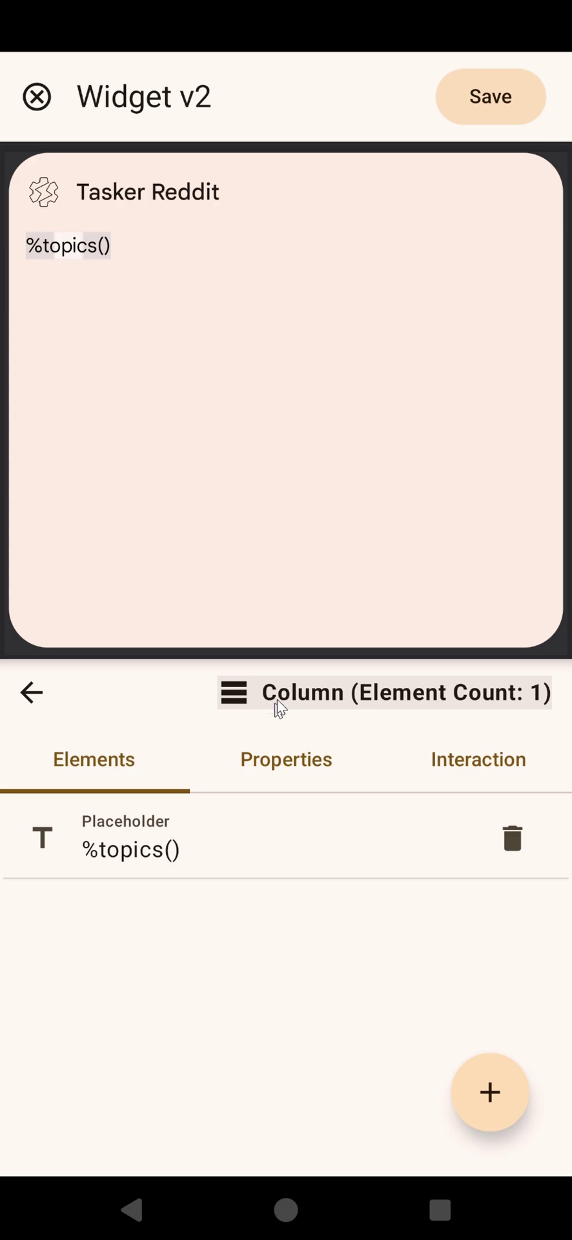
# Set the Column's Scrolling property to True and return to its element list
pyautogui.click(258, 771)
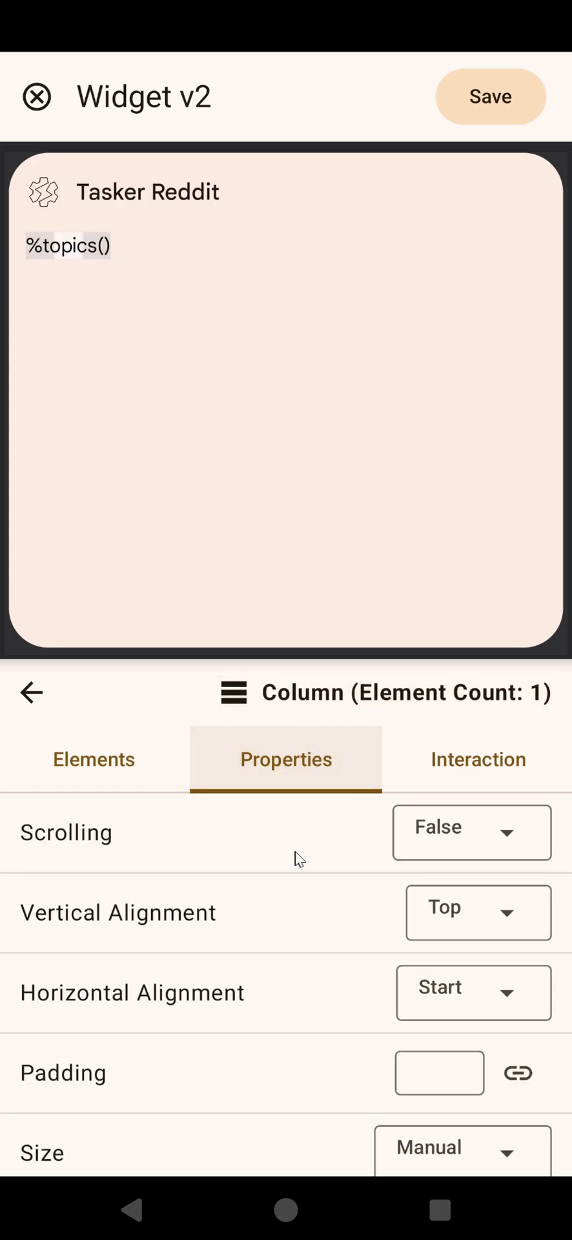
pyautogui.click(515, 836)
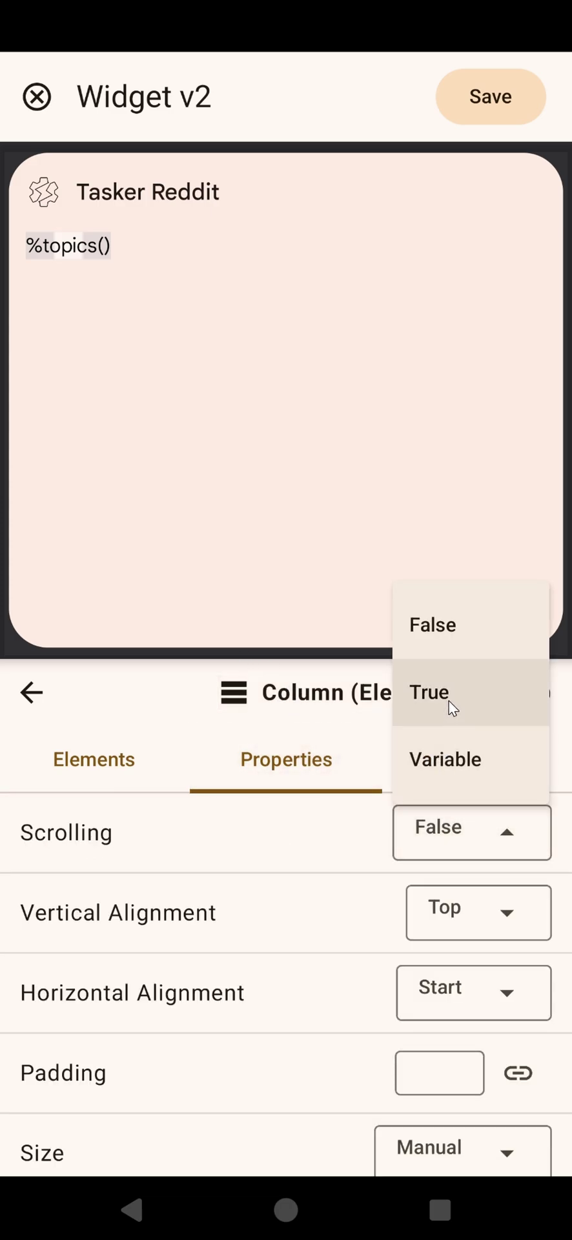
pyautogui.click(449, 700)
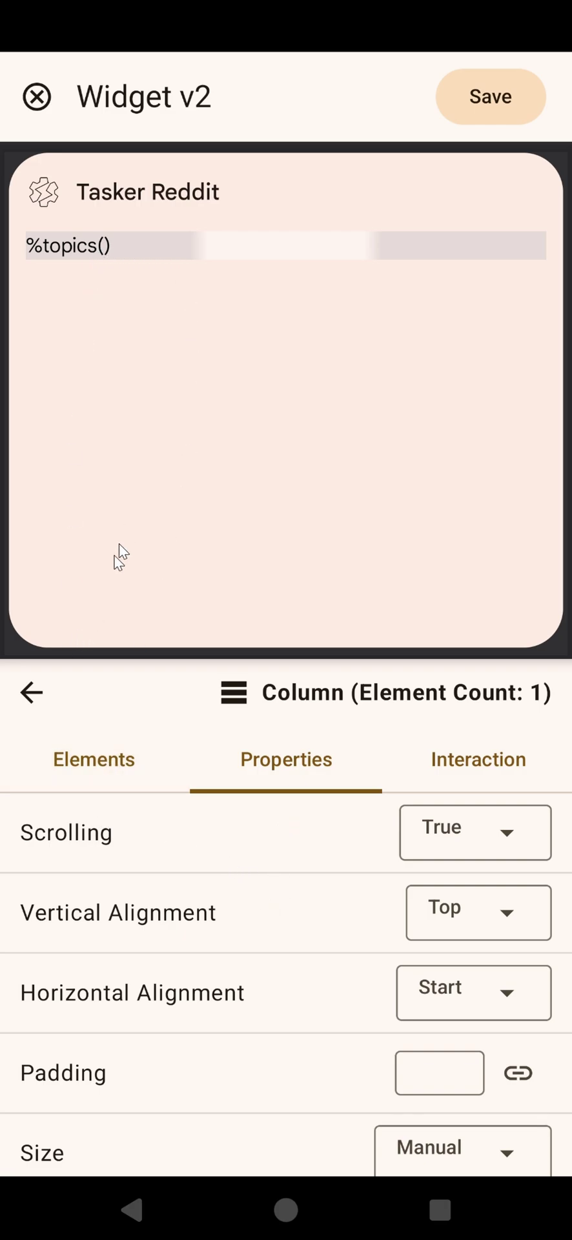
pyautogui.click(46, 770)
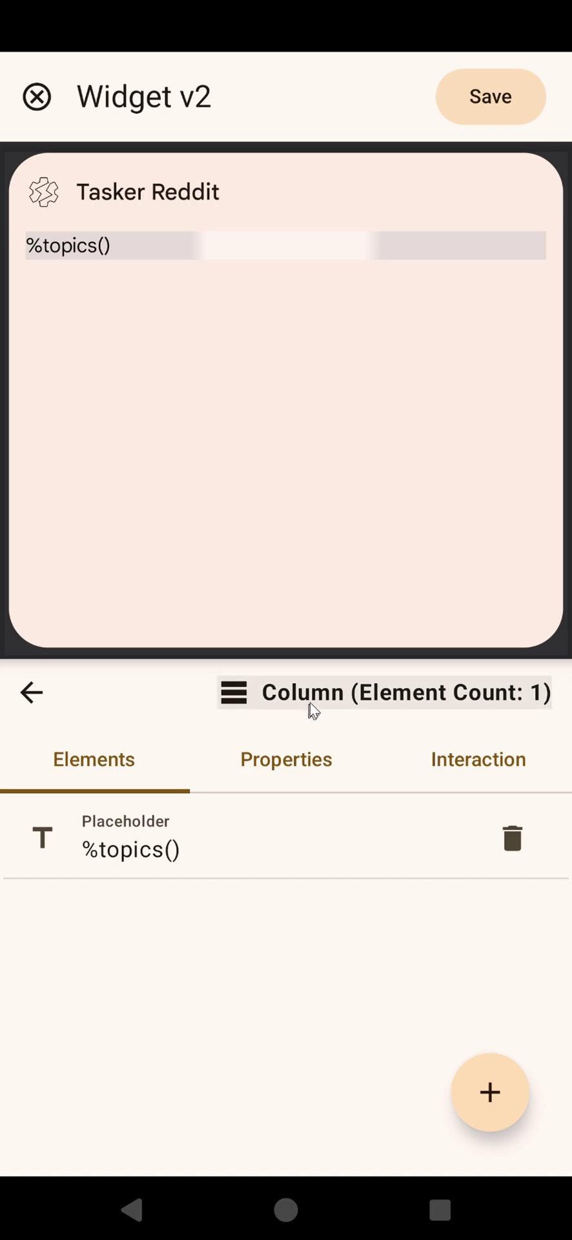
pyautogui.click(148, 839)
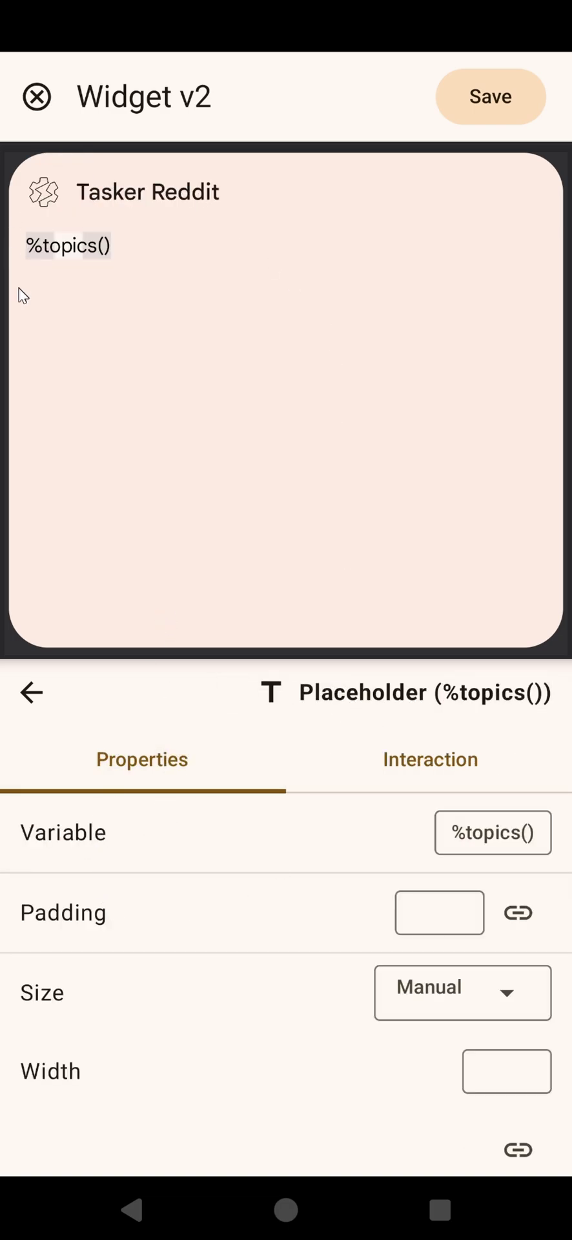
pyautogui.click(30, 710)
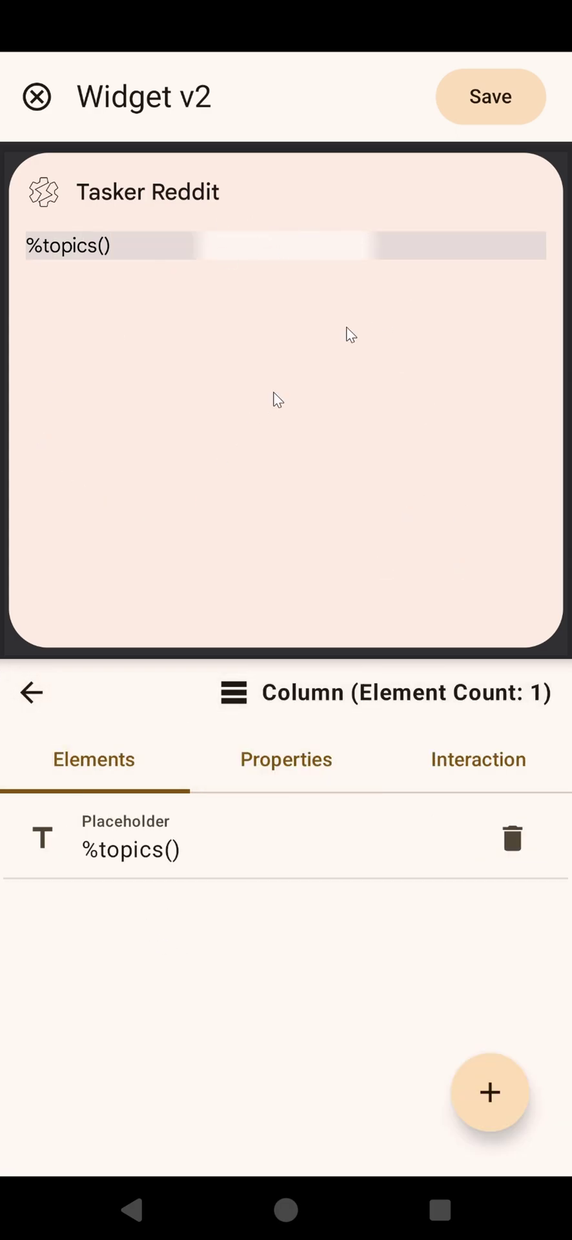
# Save the custom widget layout and return from the Widget v2 action to the Widget Reddit task
pyautogui.click(478, 122)
pyautogui.click(500, 106)
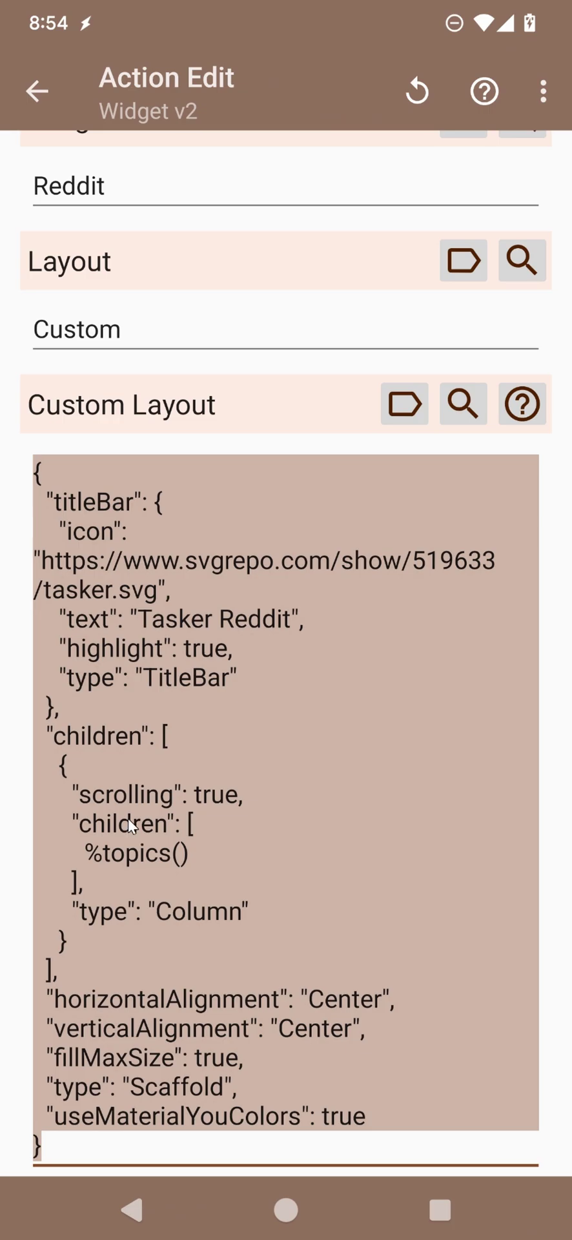
pyautogui.click(128, 819)
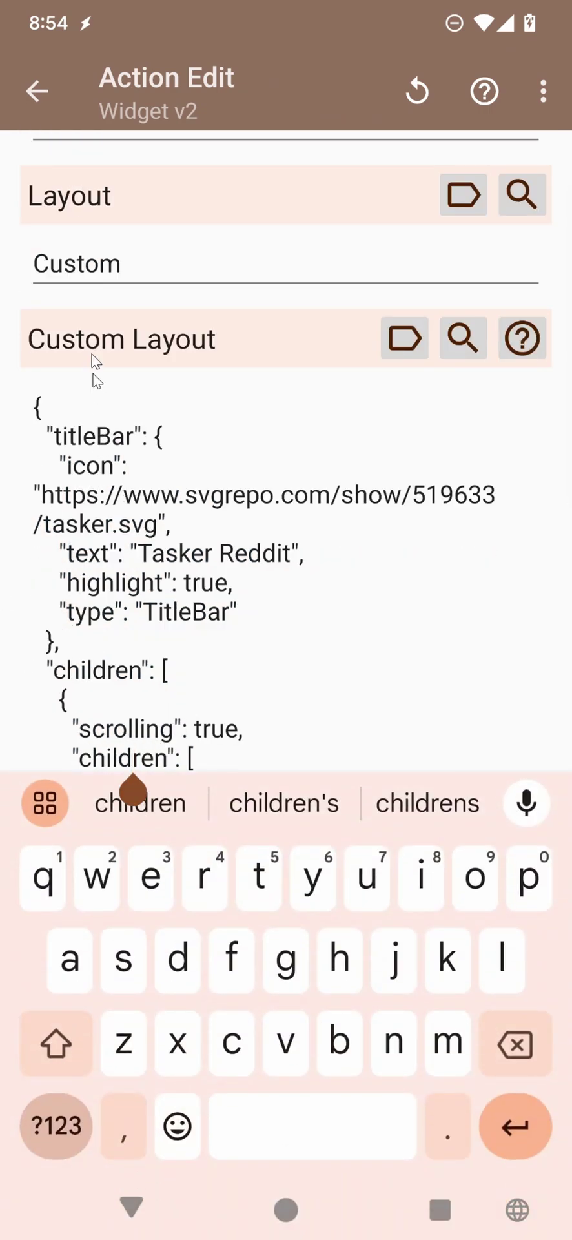
pyautogui.click(40, 96)
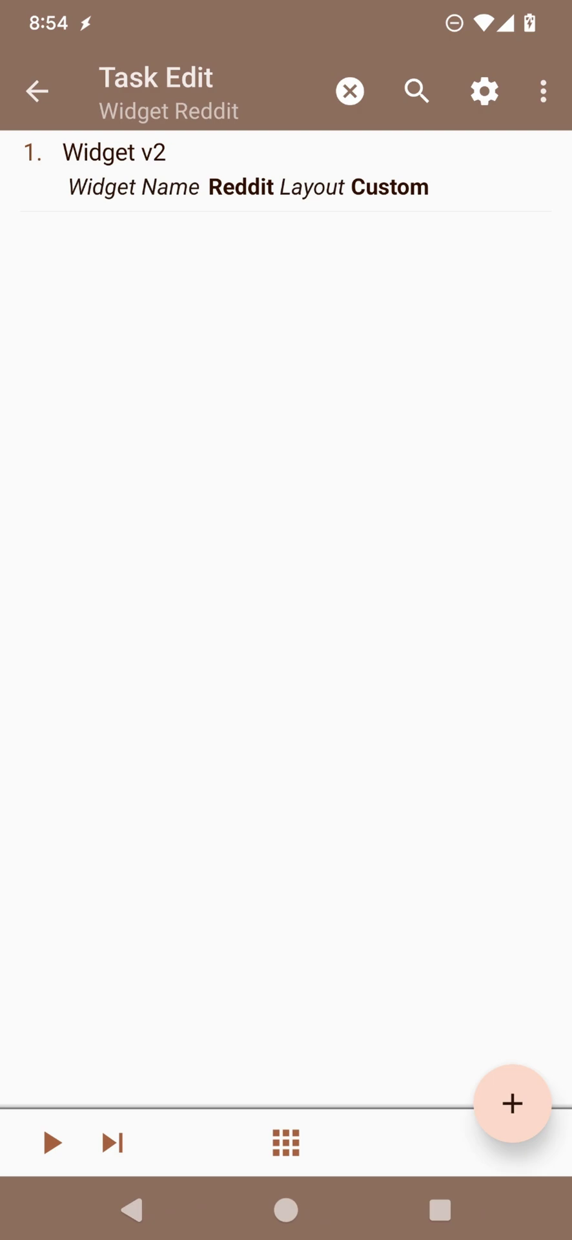
pyautogui.click(512, 1101)
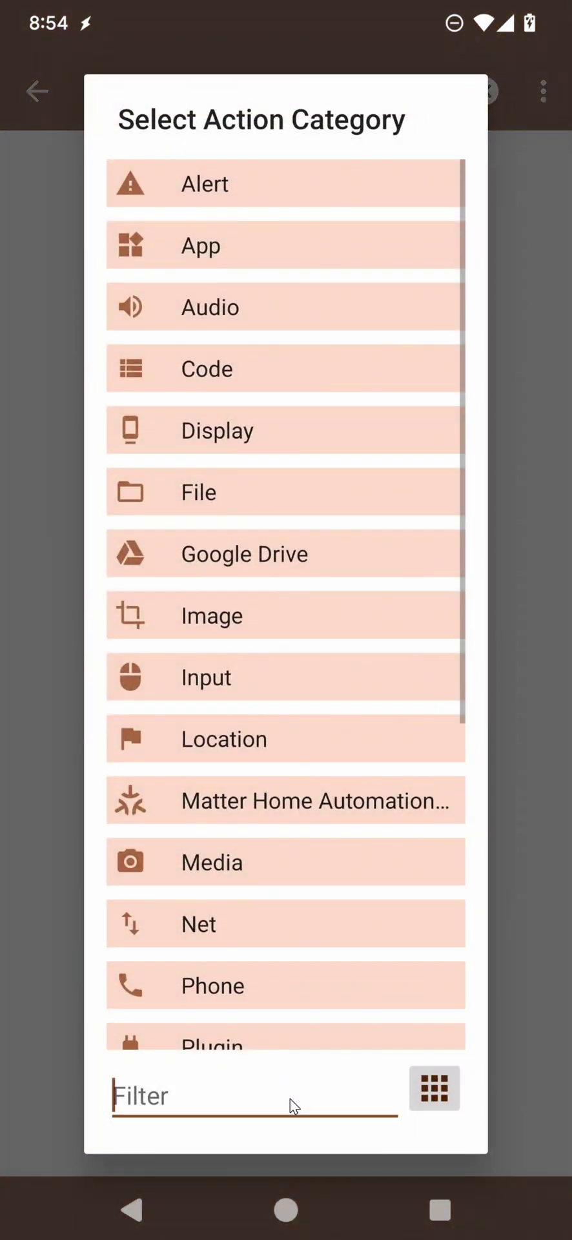
pyautogui.click(289, 1099)
pyautogui.write('http re')
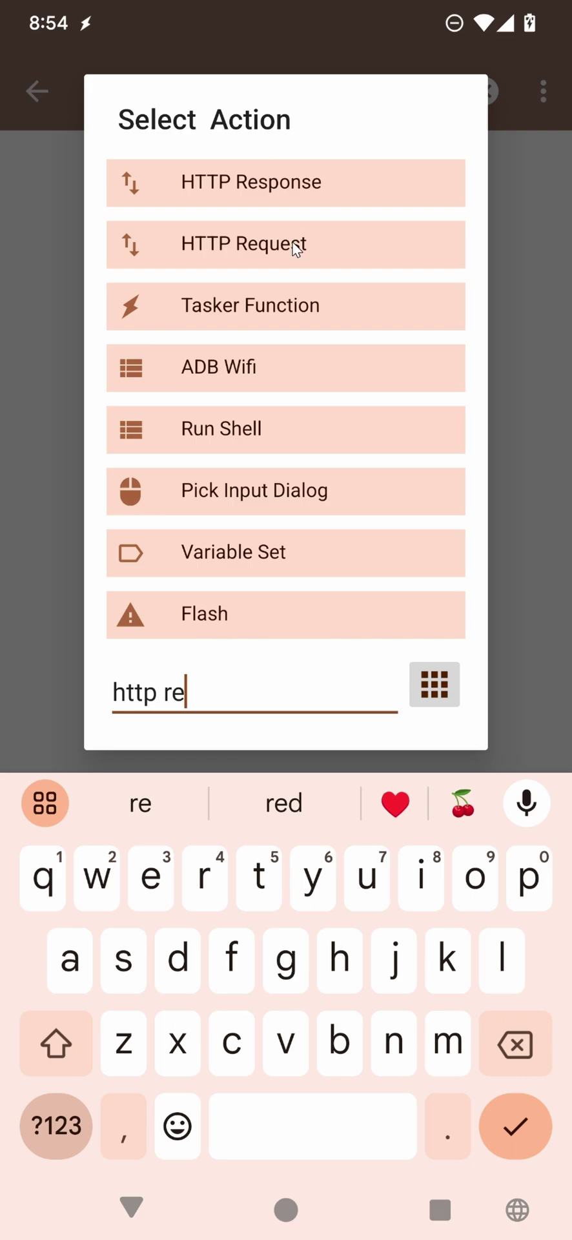
pyautogui.click(298, 243)
pyautogui.scroll(-10, 249, 671)
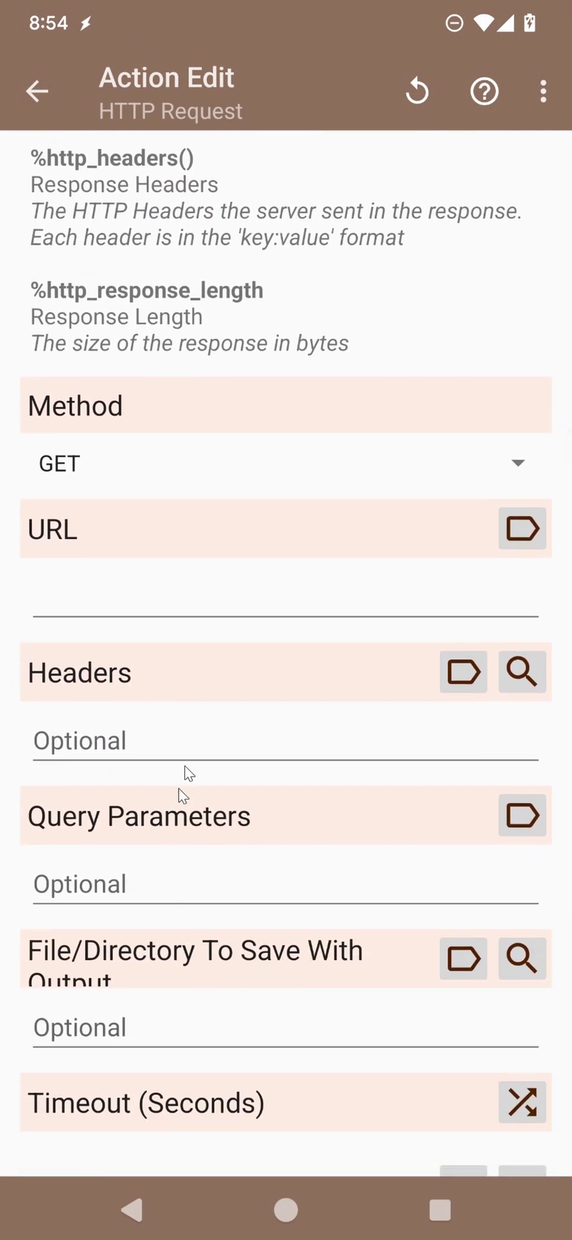
pyautogui.click(199, 617)
pyautogui.write('https://www.reddit.com/r/tasker/.json?limit=5')
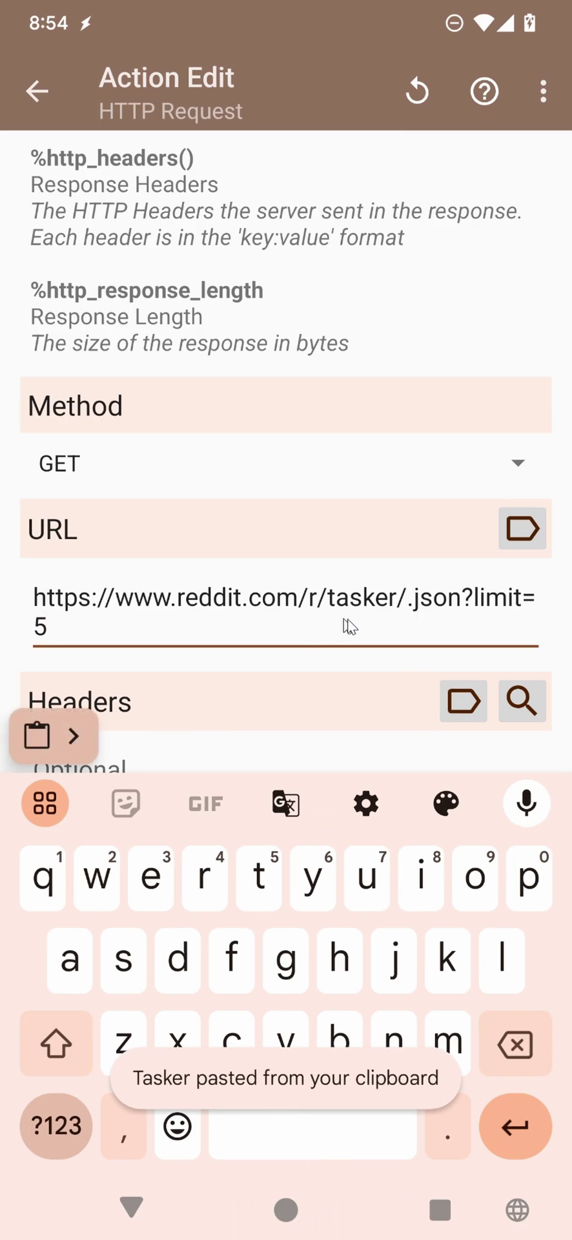
pyautogui.click(37, 91)
pyautogui.moveTo(252, 264); pyautogui.dragTo(250, 168)
# Add an Arrays Merge action with Names set to %http_data.data.children.data.title
pyautogui.click(487, 1103)
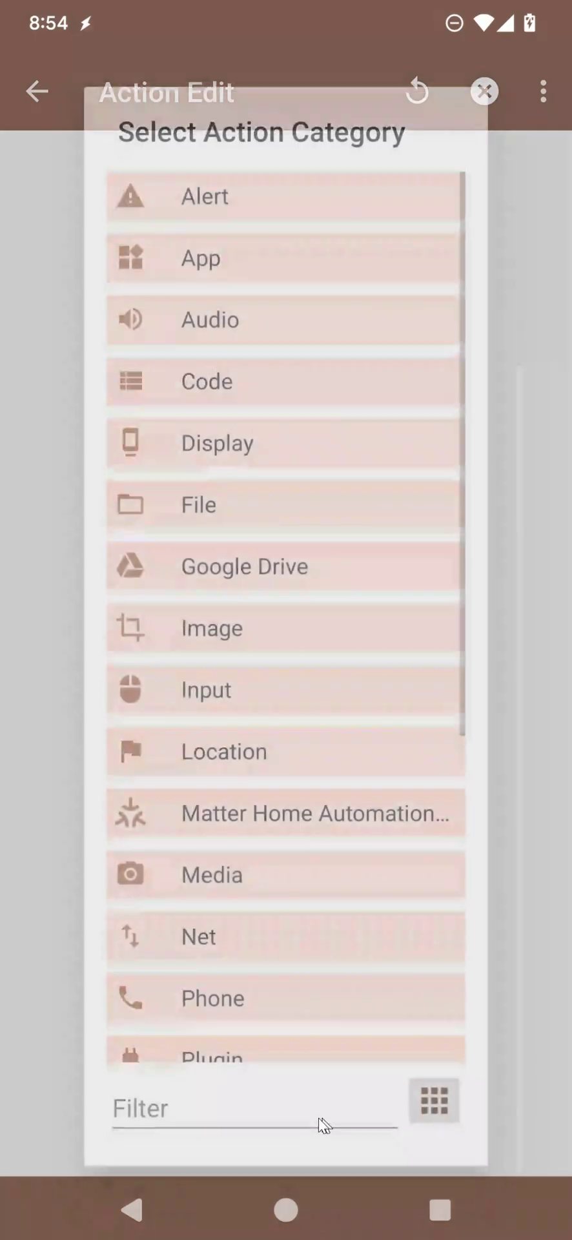
pyautogui.write('merge')
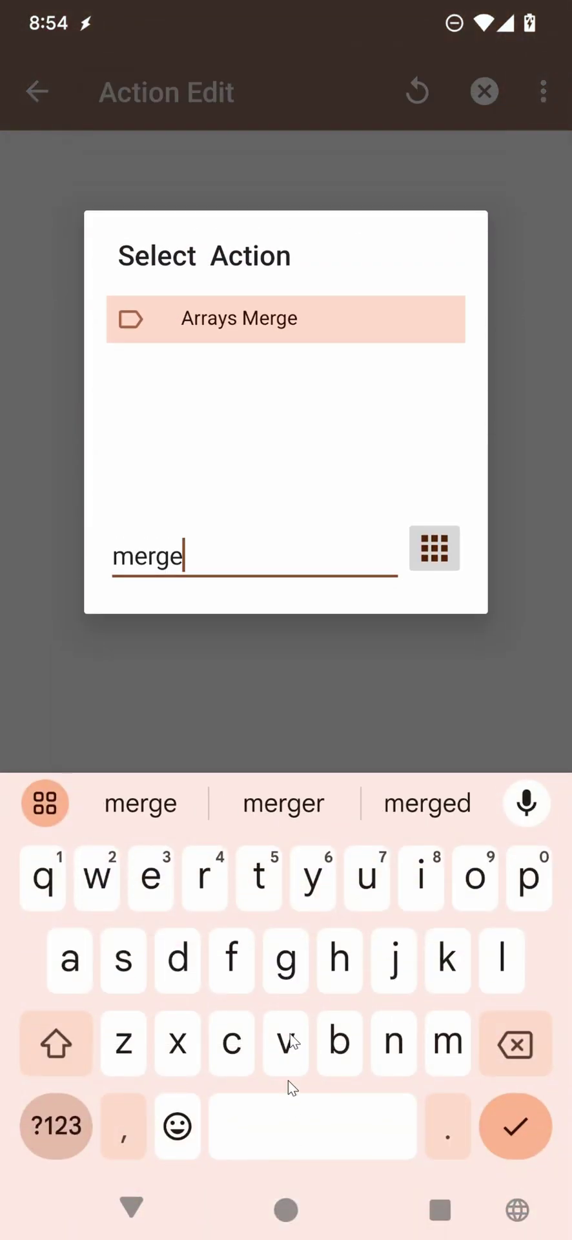
pyautogui.click(235, 334)
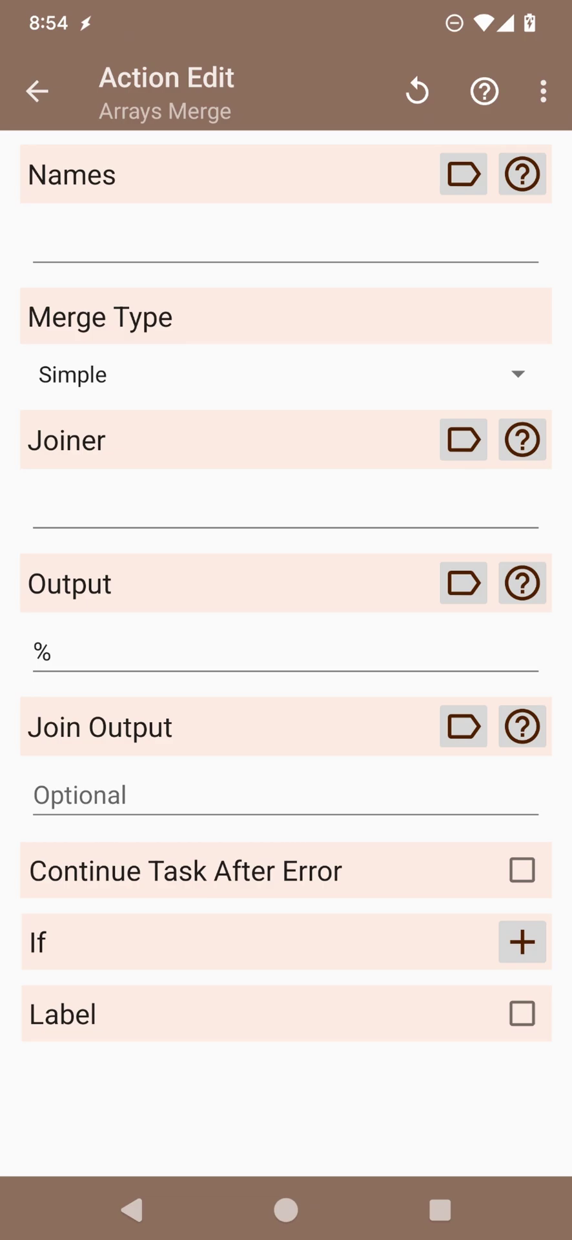
pyautogui.click(144, 245)
pyautogui.write('%http_data.data.children.data.title')
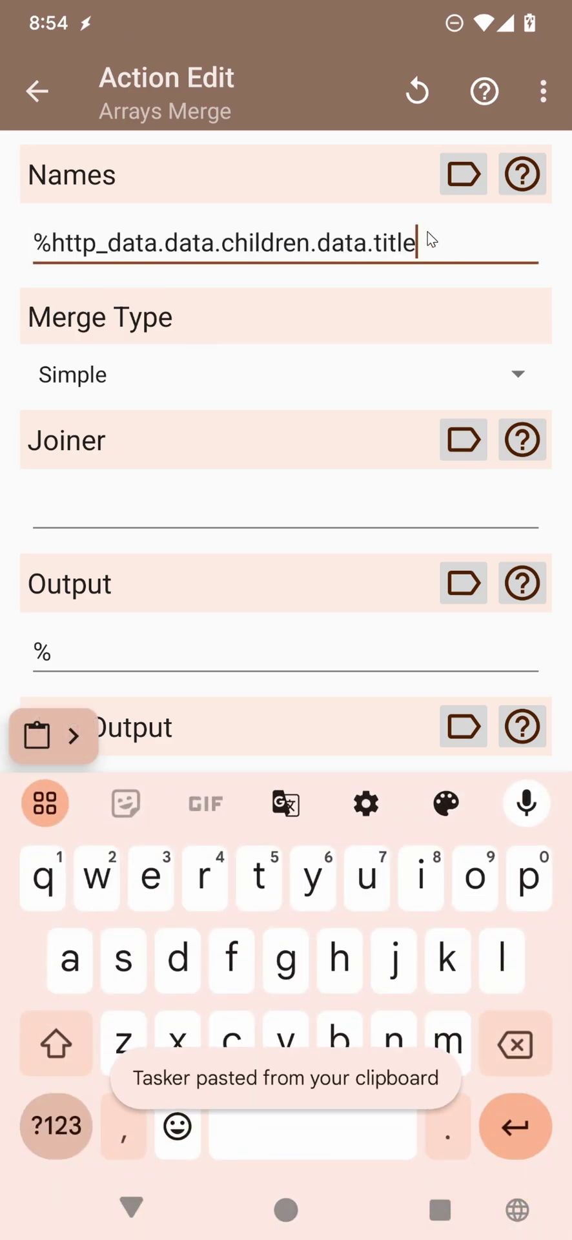
# Append %http_data.data.children.data.url after a comma to the Names of the Arrays Merge action
pyautogui.write(',')
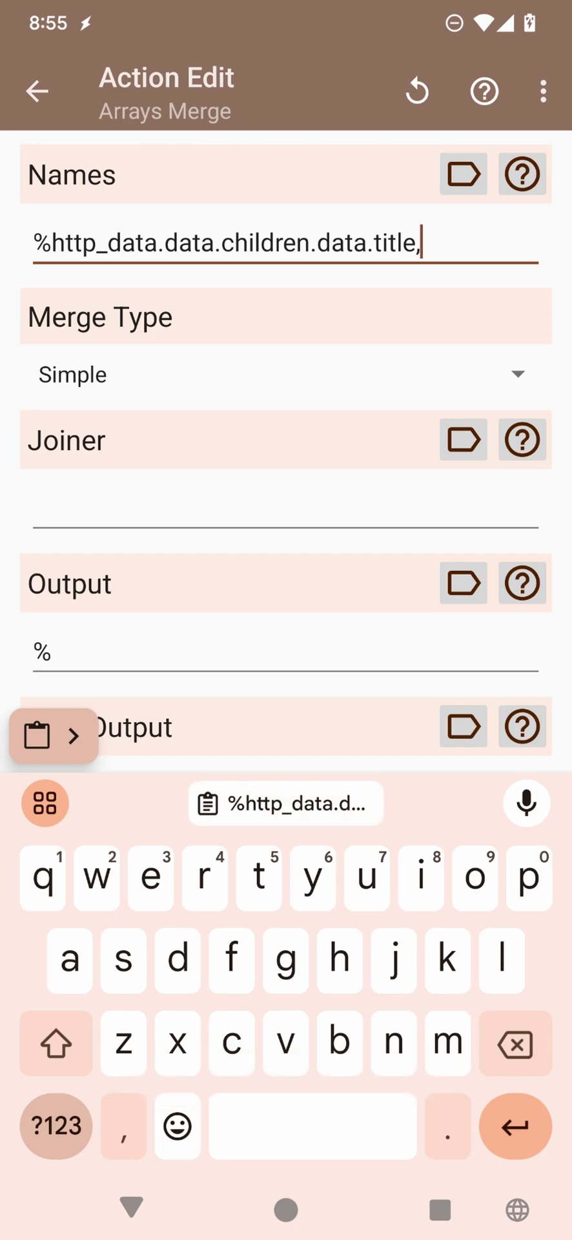
pyautogui.write('%http_data.data.children.data.url')
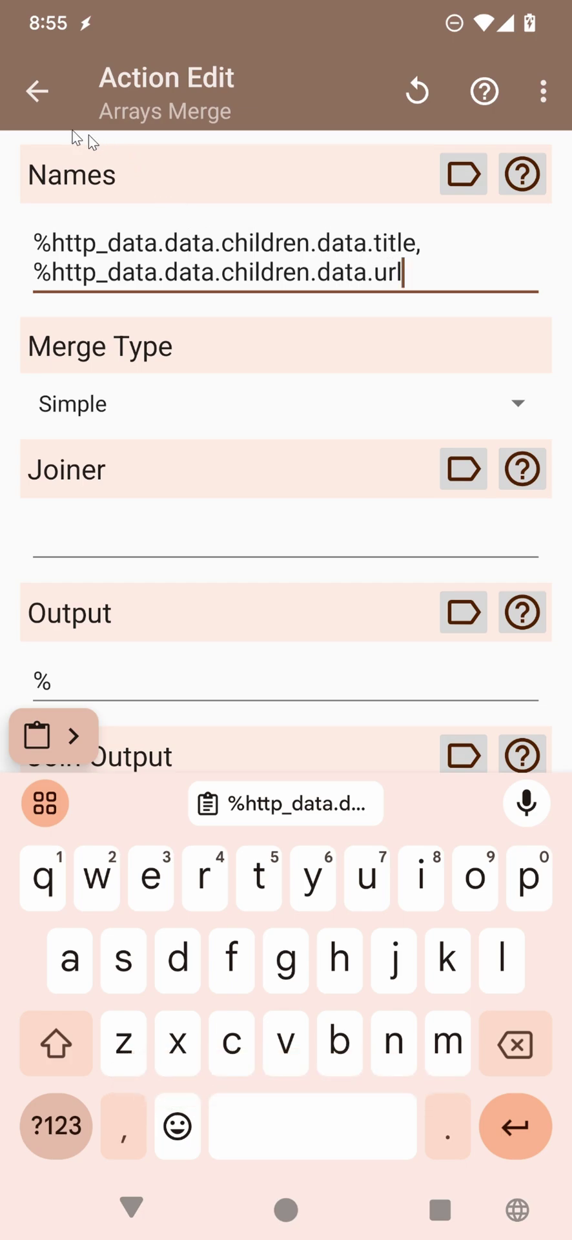
pyautogui.click(36, 96)
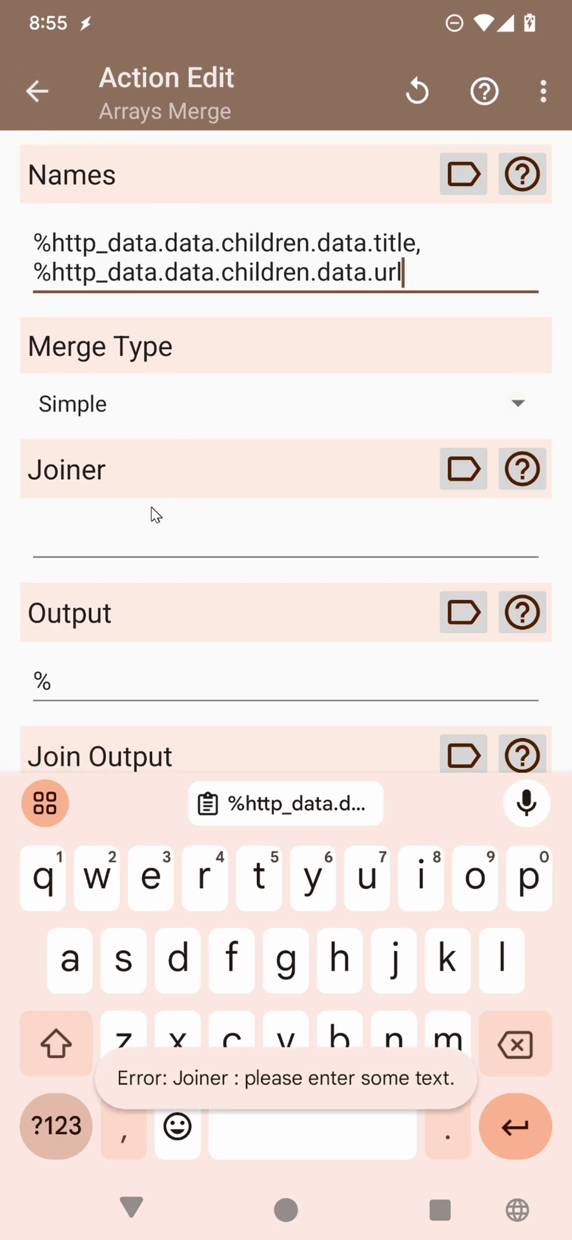
# Set the Arrays Merge action's Merge Type to Format and its Output to %topics
pyautogui.click(318, 427)
pyautogui.click(274, 478)
pyautogui.click(265, 680)
pyautogui.write('topics')
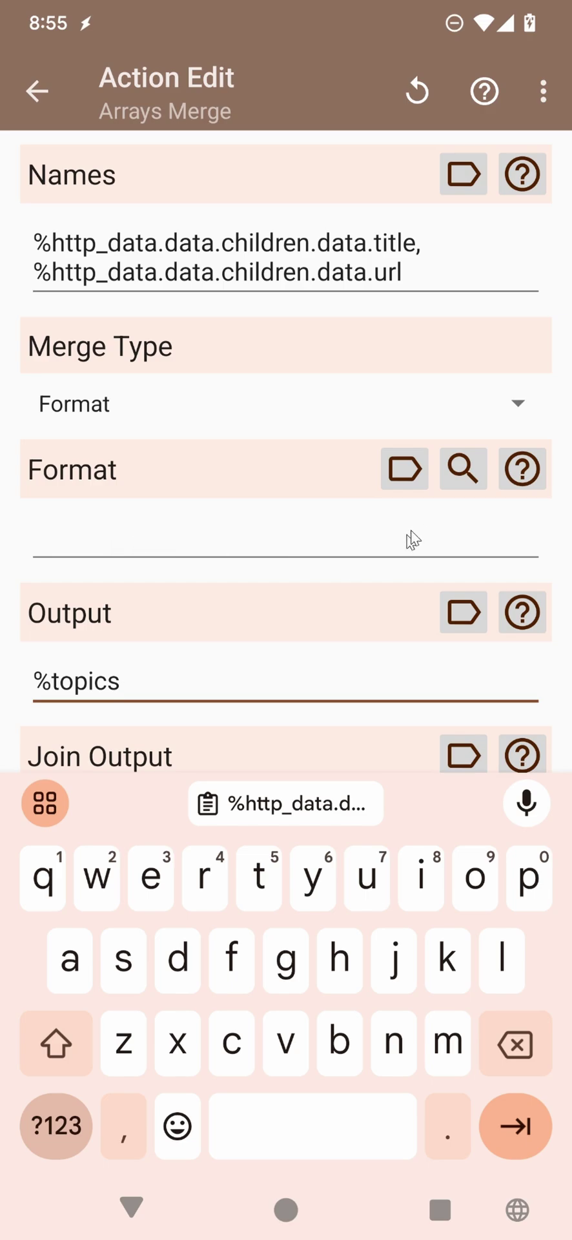
# Open the Widget V2 layout editor for the Format value and change the root Column to a Text element
pyautogui.click(456, 478)
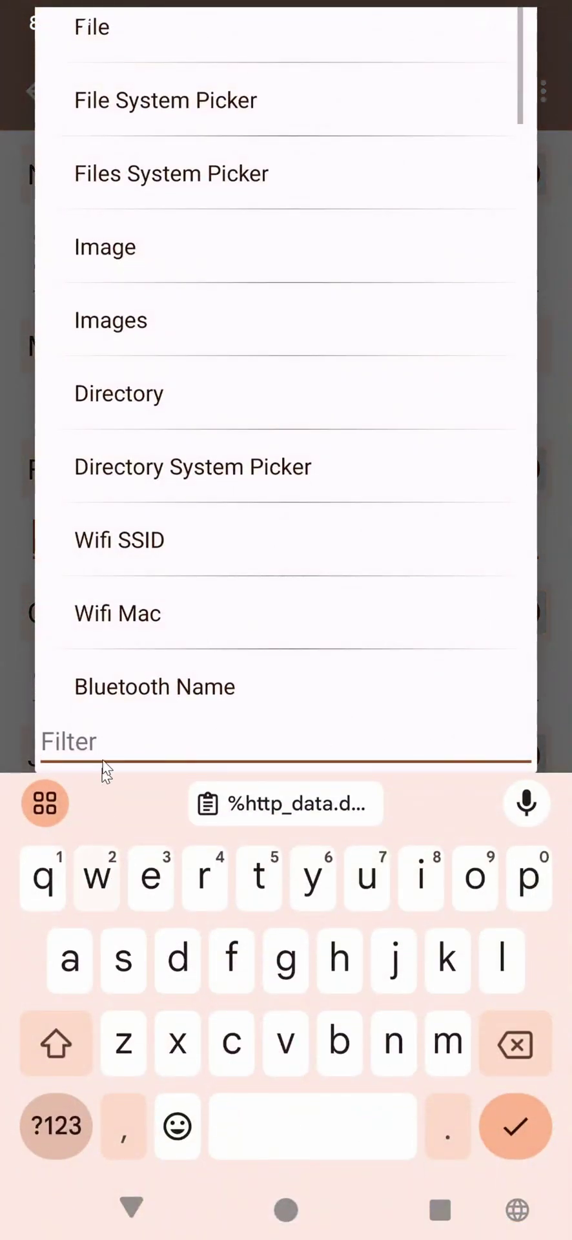
pyautogui.scroll(-10, 187, 460)
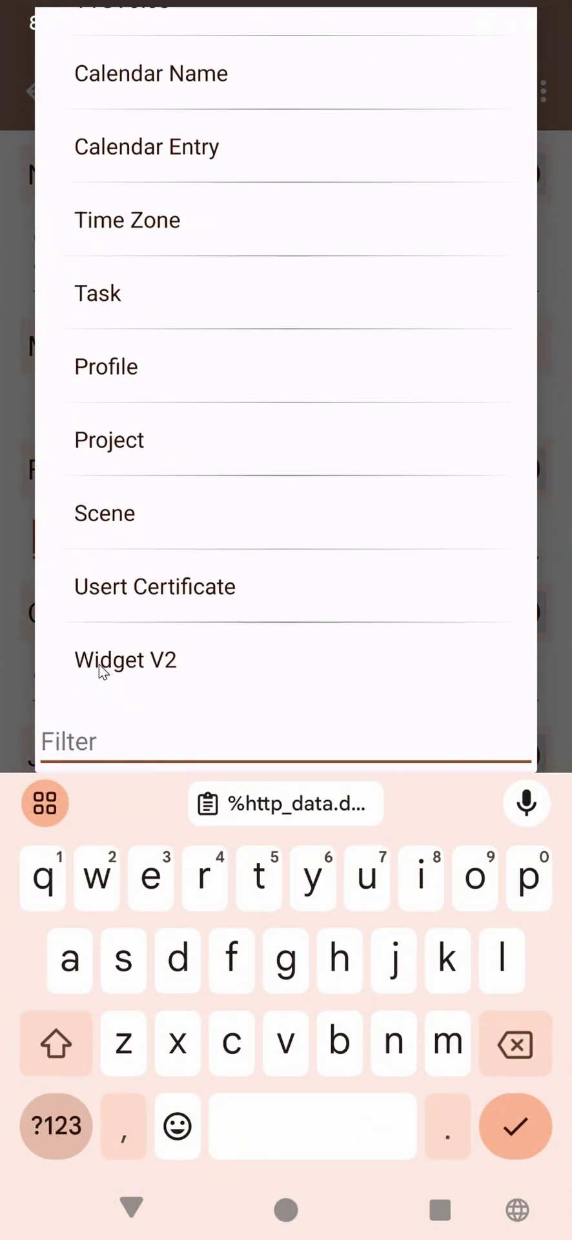
pyautogui.click(143, 662)
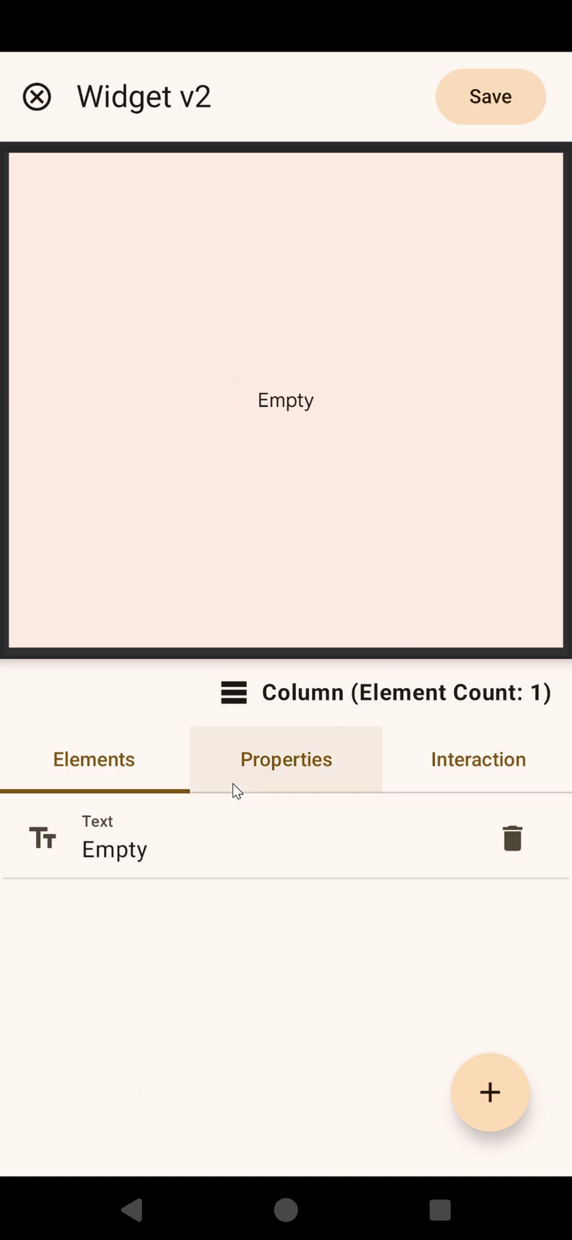
pyautogui.click(510, 833)
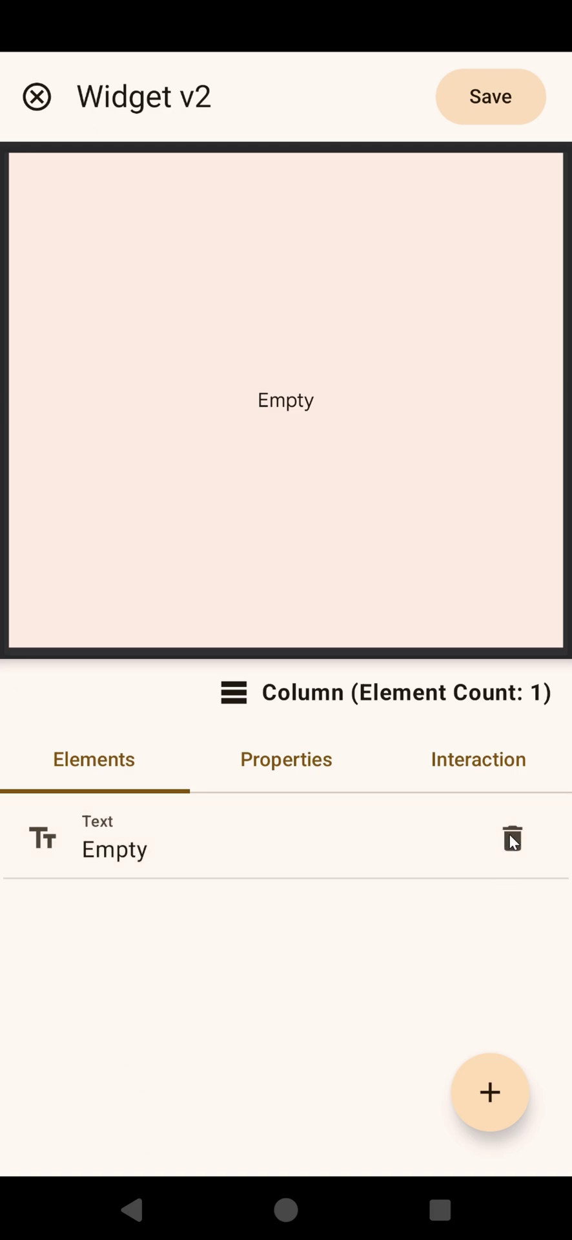
pyautogui.click(305, 695)
pyautogui.click(257, 139)
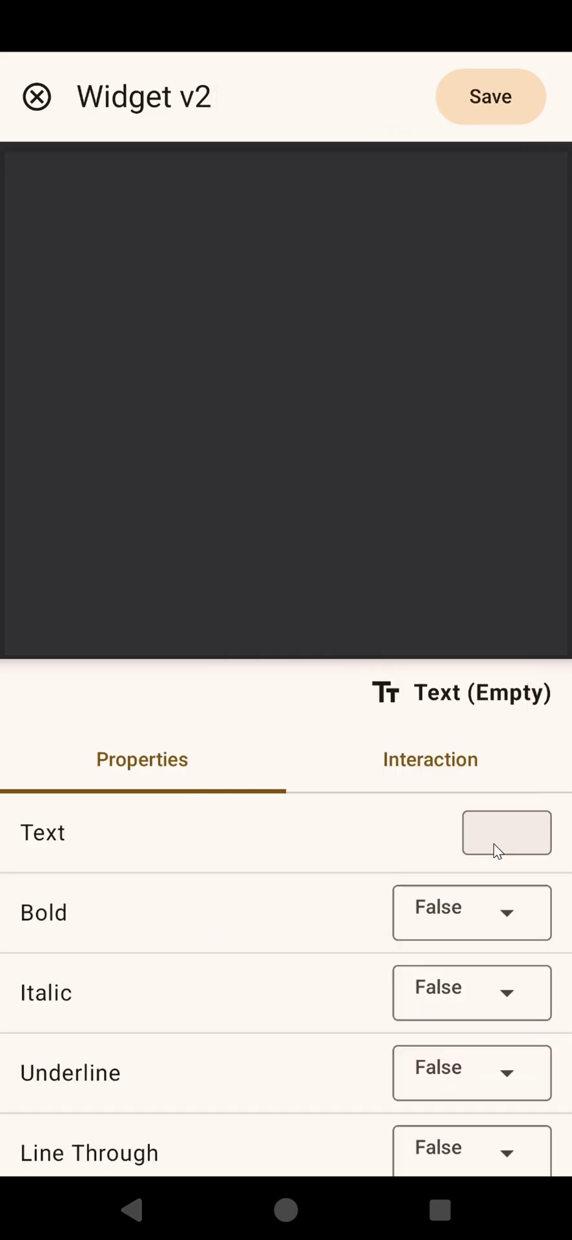
# Set the Text element's text to %http_data.data.children.data.title
pyautogui.click(497, 850)
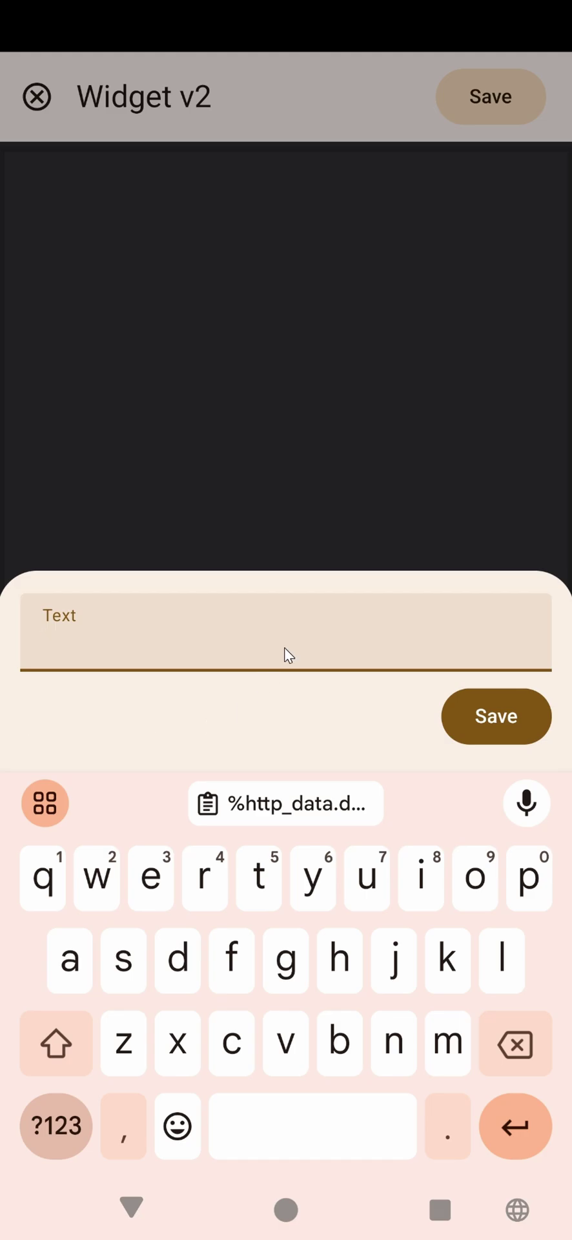
pyautogui.click(287, 803)
pyautogui.click(482, 712)
pyautogui.click(483, 823)
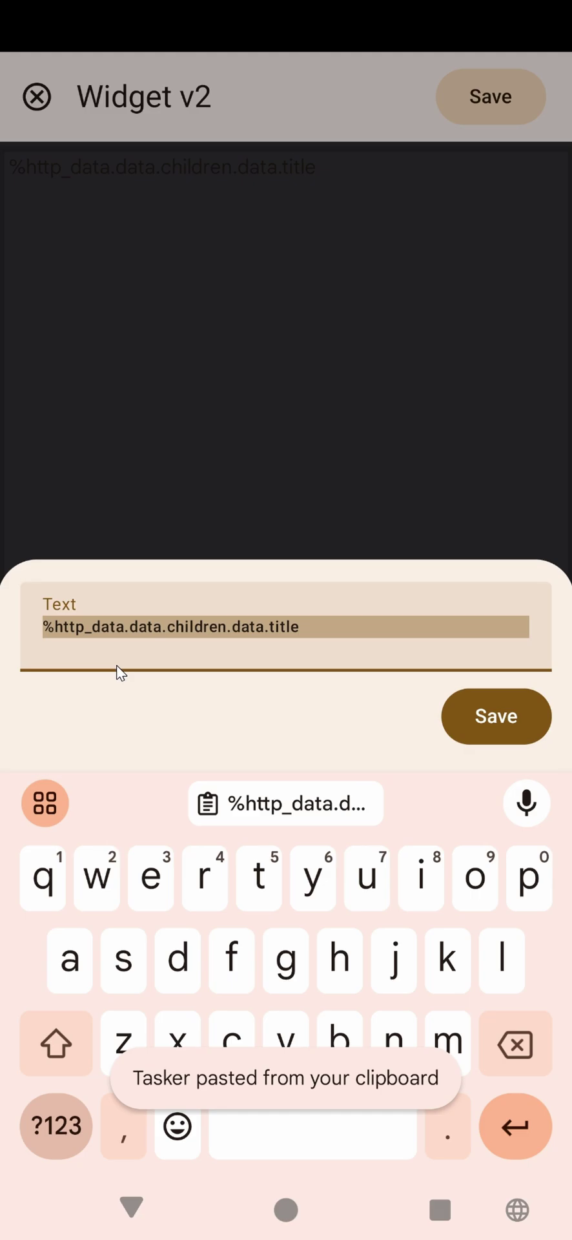
pyautogui.click(118, 672)
pyautogui.click(518, 718)
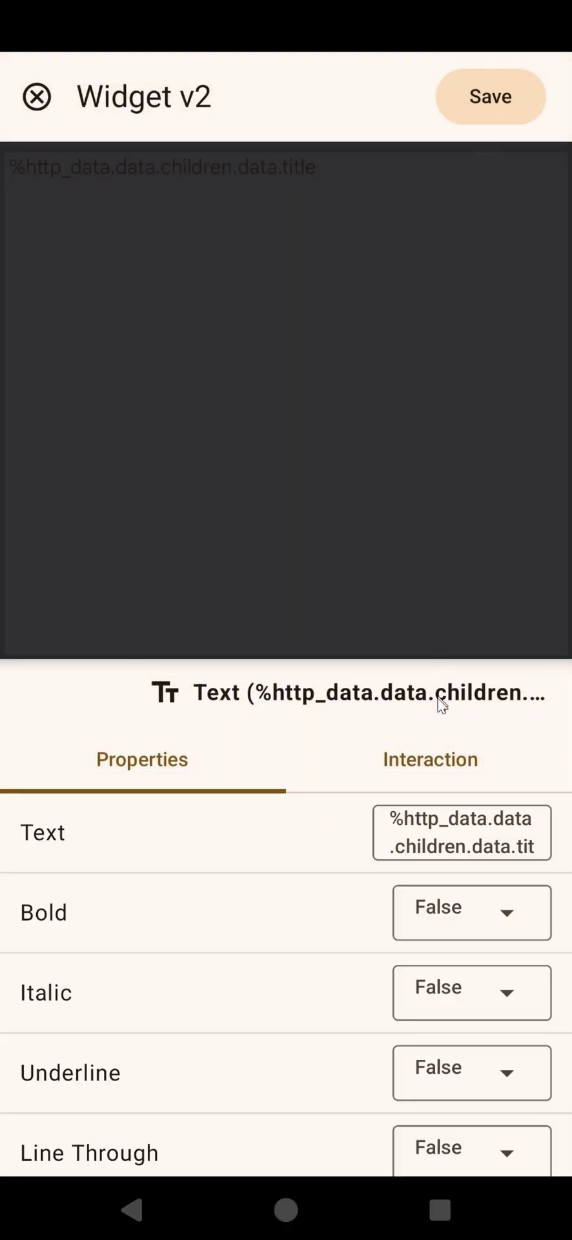
# Set the Text element's interaction Command to %http_data.data.children.data.url
pyautogui.click(430, 761)
pyautogui.click(490, 907)
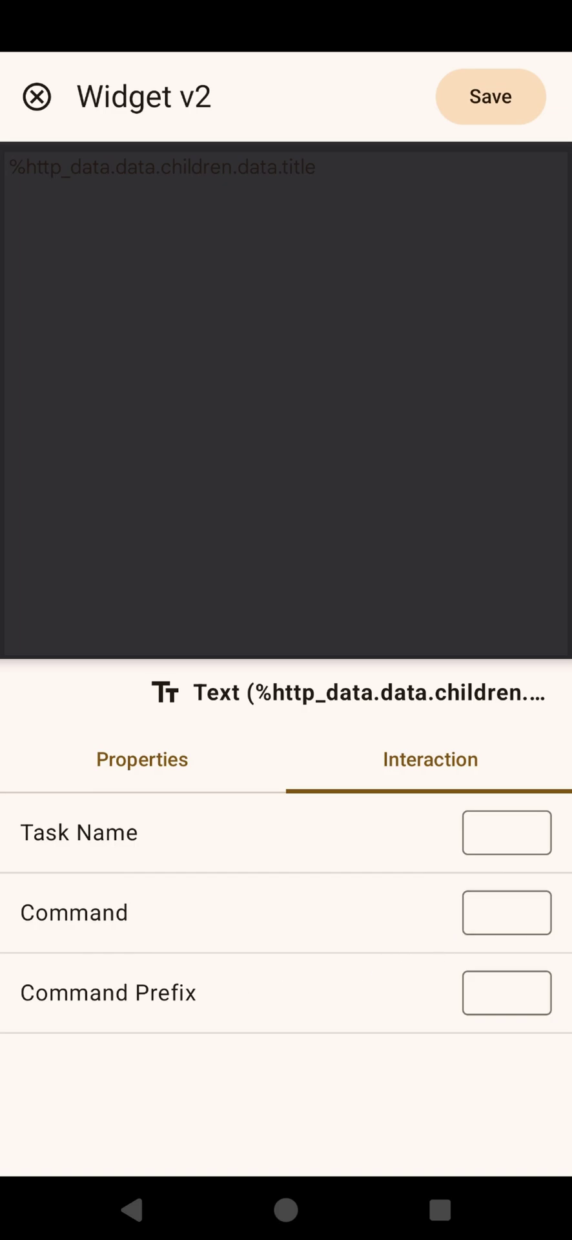
pyautogui.click(481, 913)
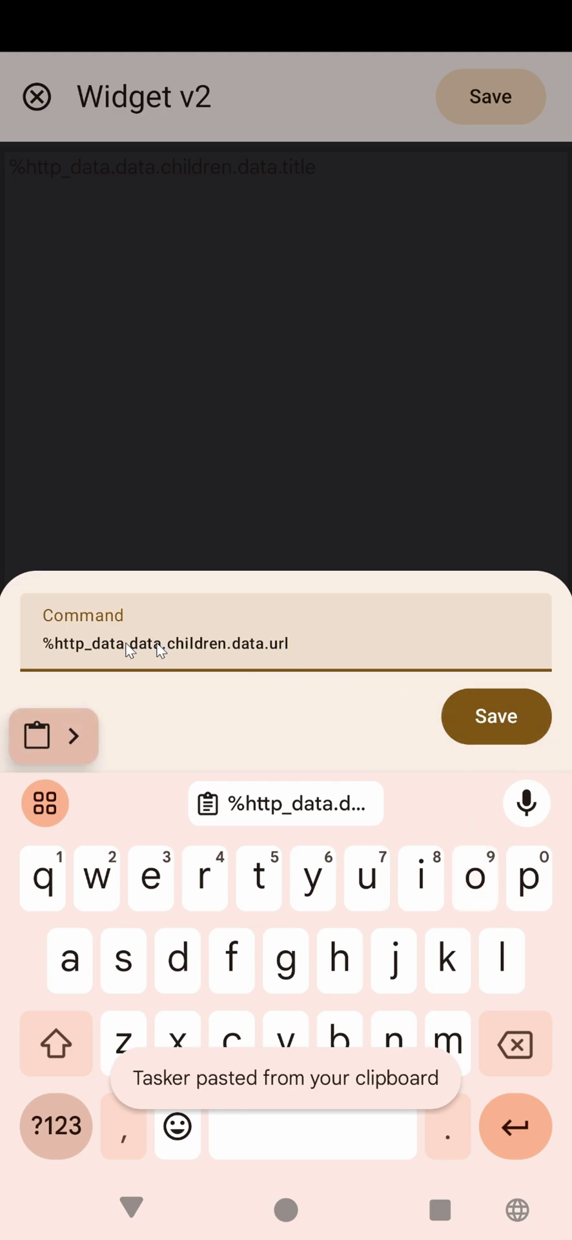
pyautogui.click(517, 728)
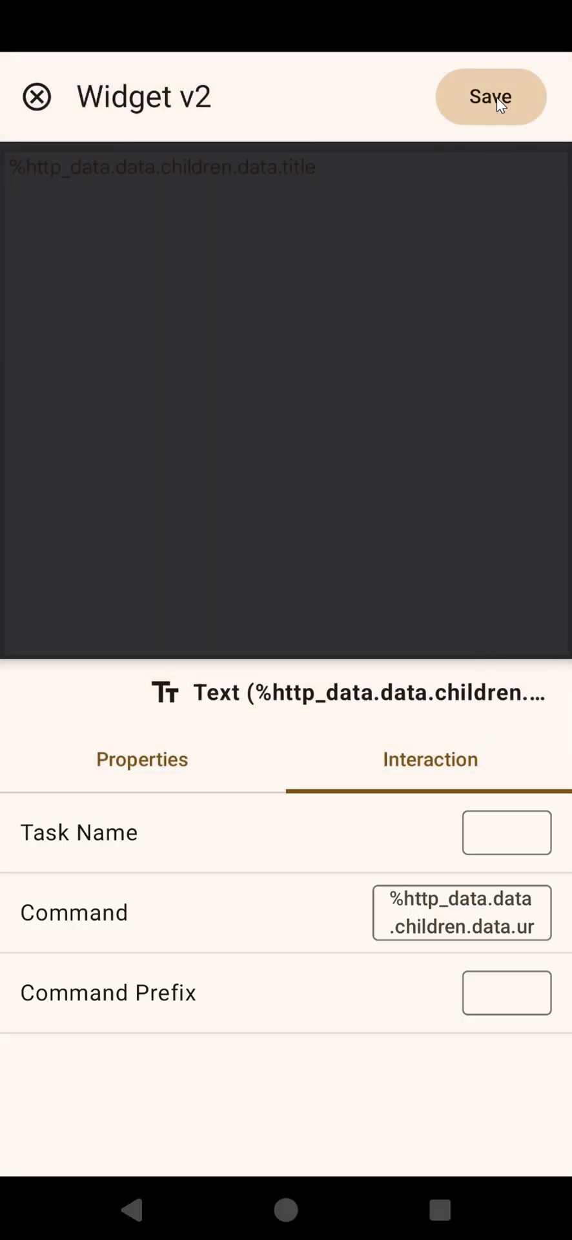
# Save the Text layout into the Format value and return to the Widget Reddit task
pyautogui.click(498, 98)
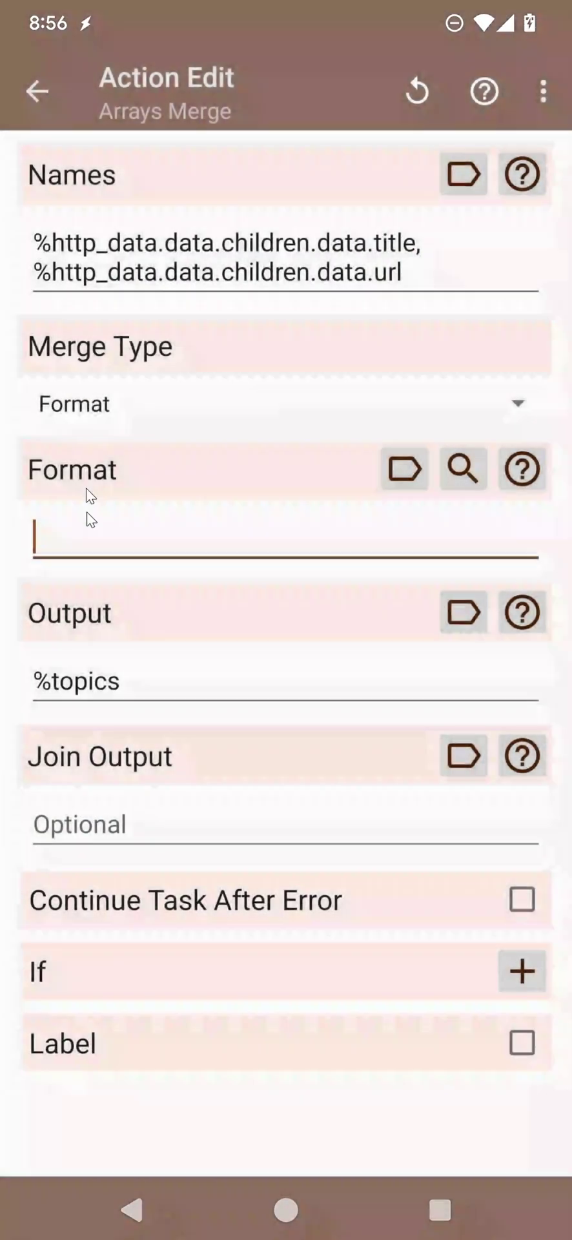
pyautogui.click(103, 536)
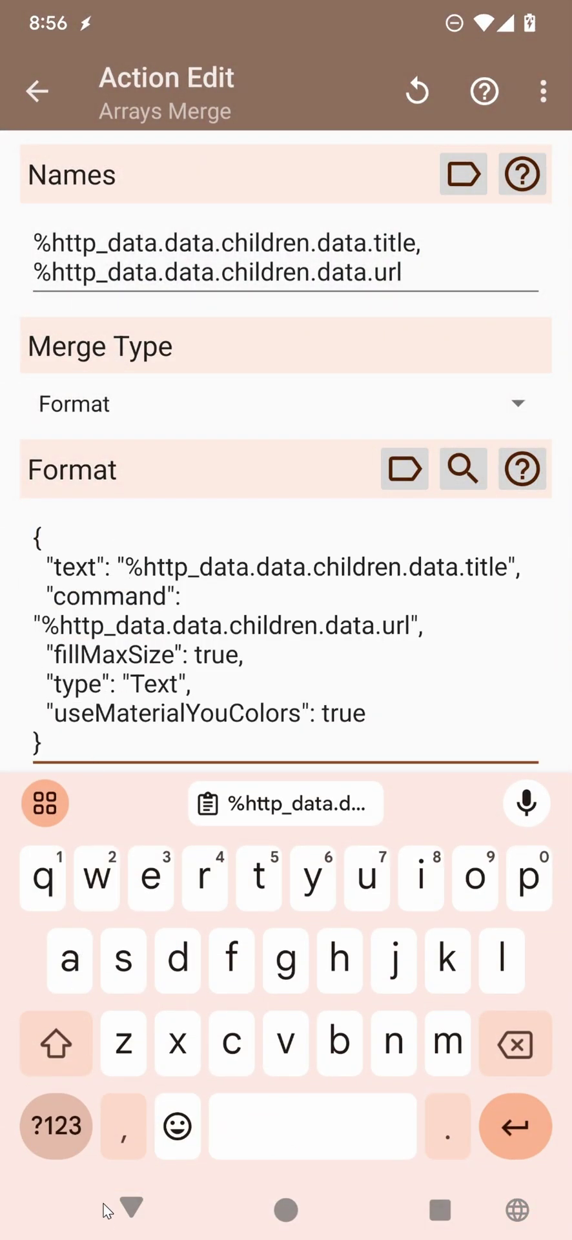
pyautogui.click(131, 1207)
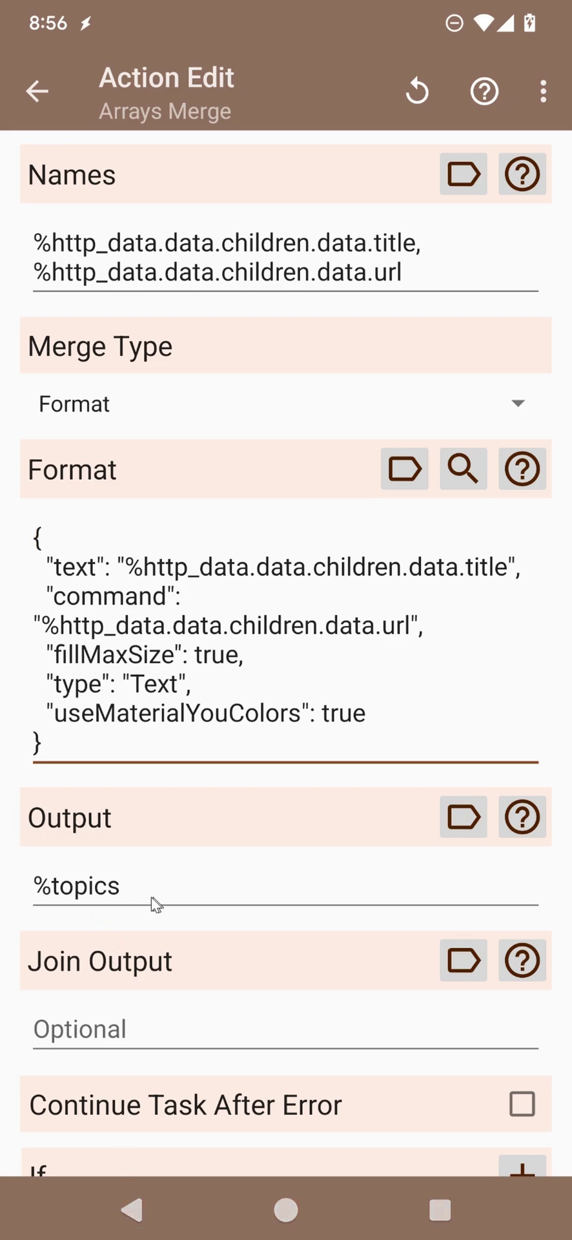
pyautogui.click(122, 1217)
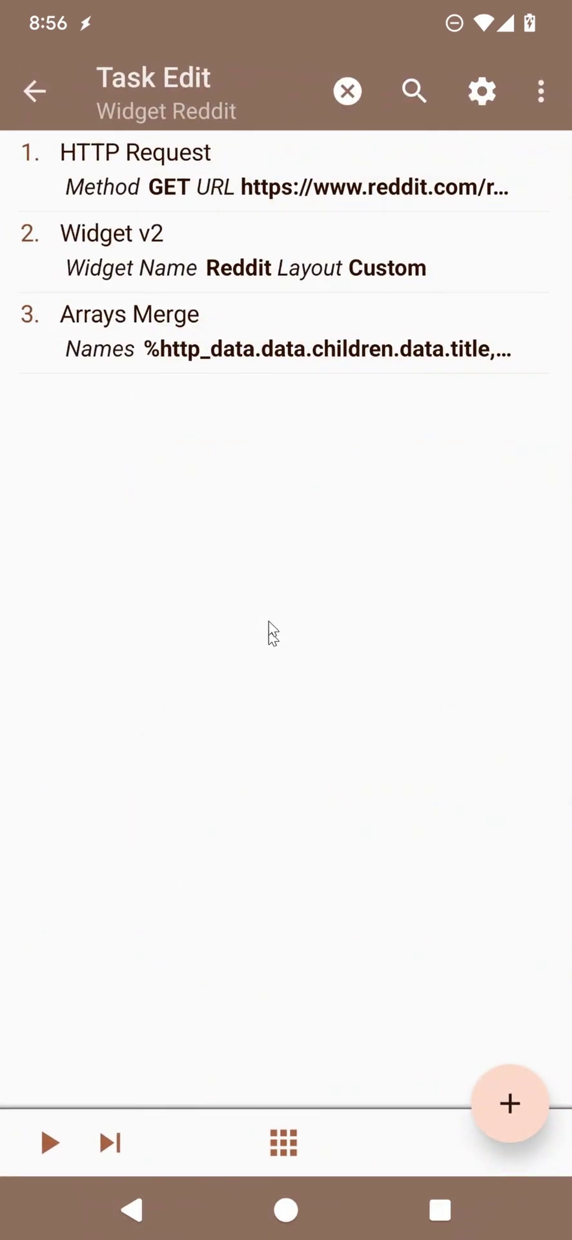
# Move the Arrays Merge action above Widget v2 and run the task to check the widget on the home screen
pyautogui.click(203, 327)
pyautogui.moveTo(203, 327); pyautogui.dragTo(204, 244)
pyautogui.click(52, 1143)
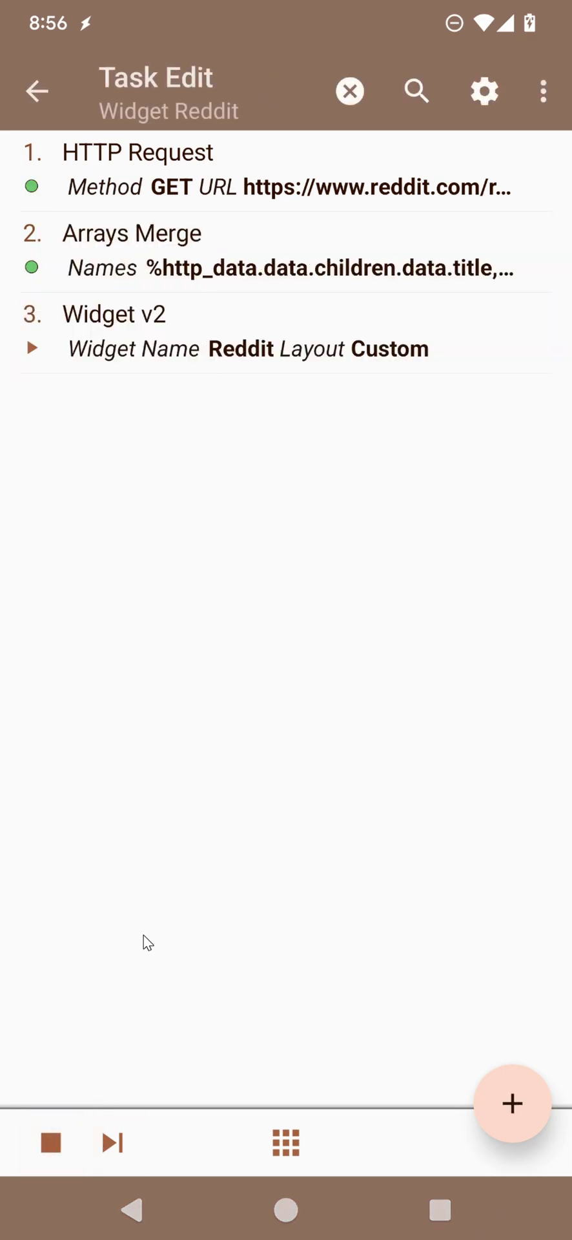
pyautogui.click(277, 1212)
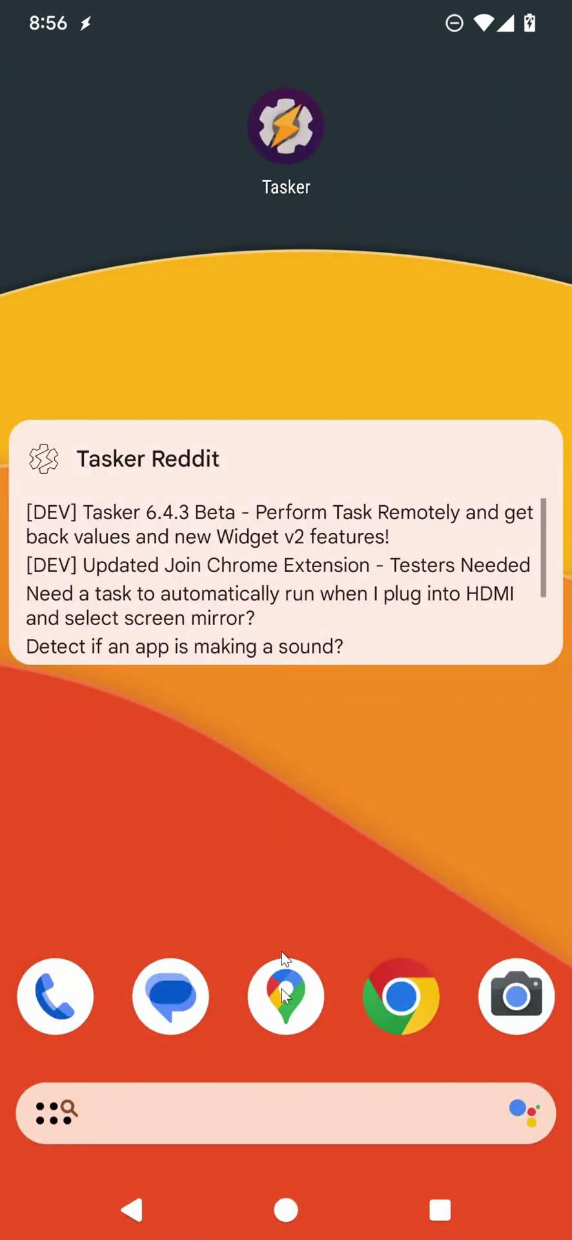
pyautogui.moveTo(271, 599); pyautogui.dragTo(204, 635)
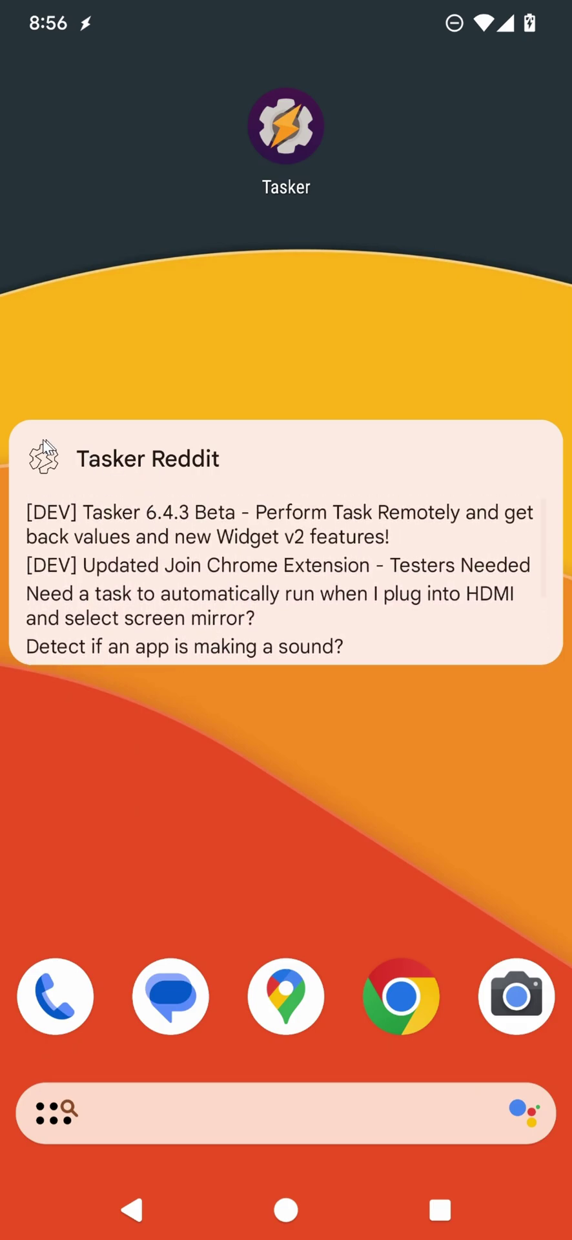
# Try to resize the Tasker Reddit widget on the home screen to make it taller
pyautogui.click(180, 427)
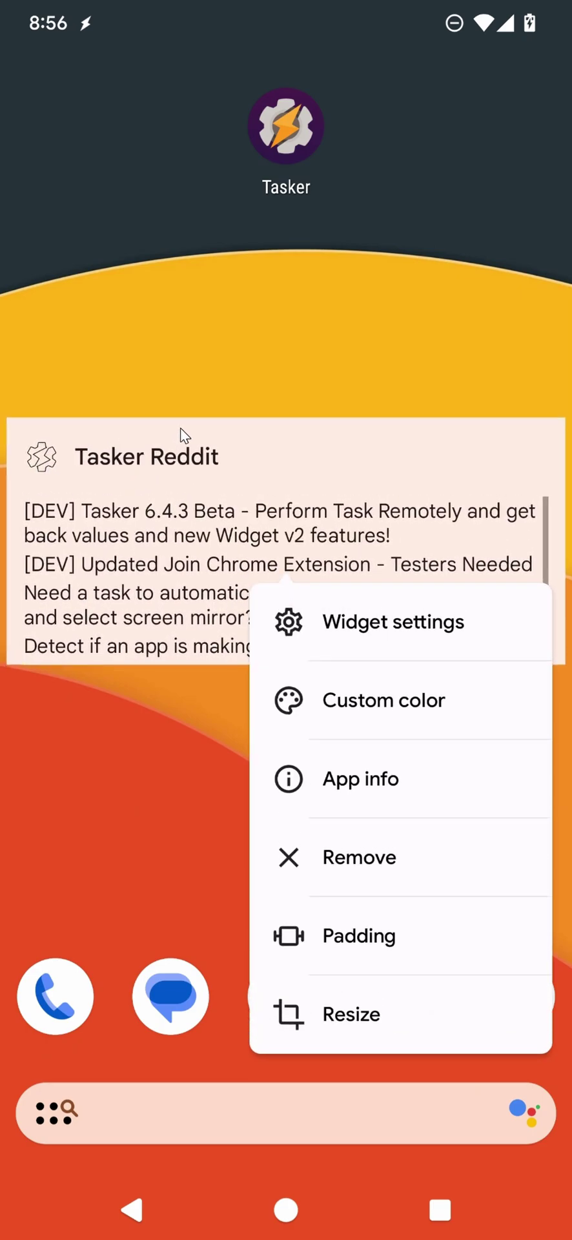
pyautogui.click(331, 1016)
pyautogui.moveTo(282, 665); pyautogui.dragTo(244, 772)
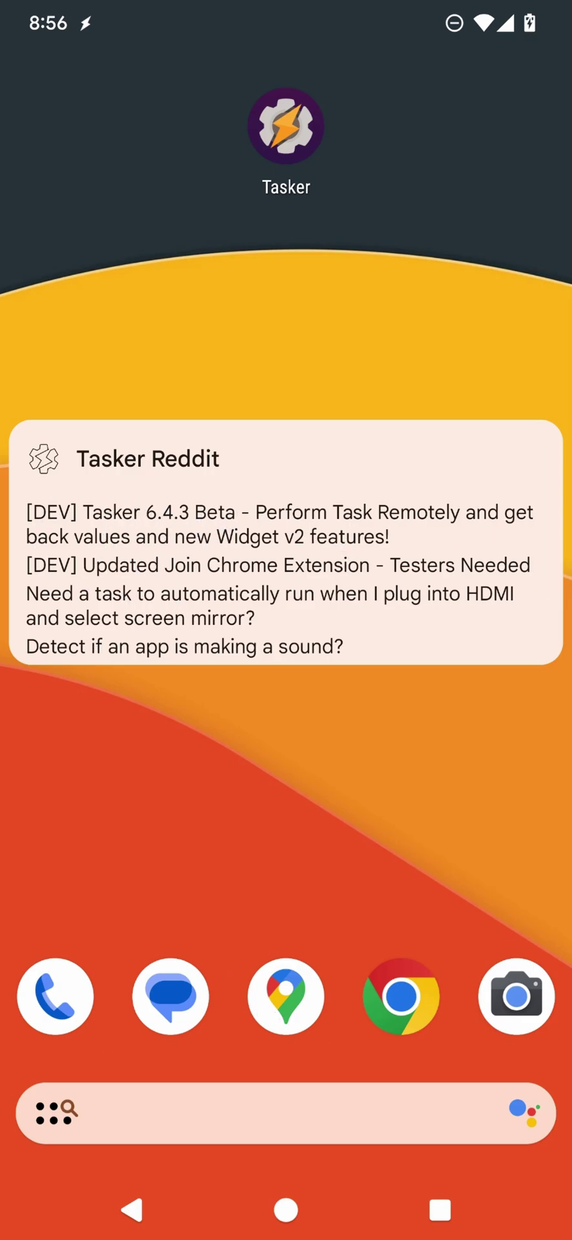
# Return to Tasker and reopen the Arrays Merge action's Format value in the Widget V2 layout editor
pyautogui.click(440, 1210)
pyautogui.click(308, 753)
pyautogui.click(285, 261)
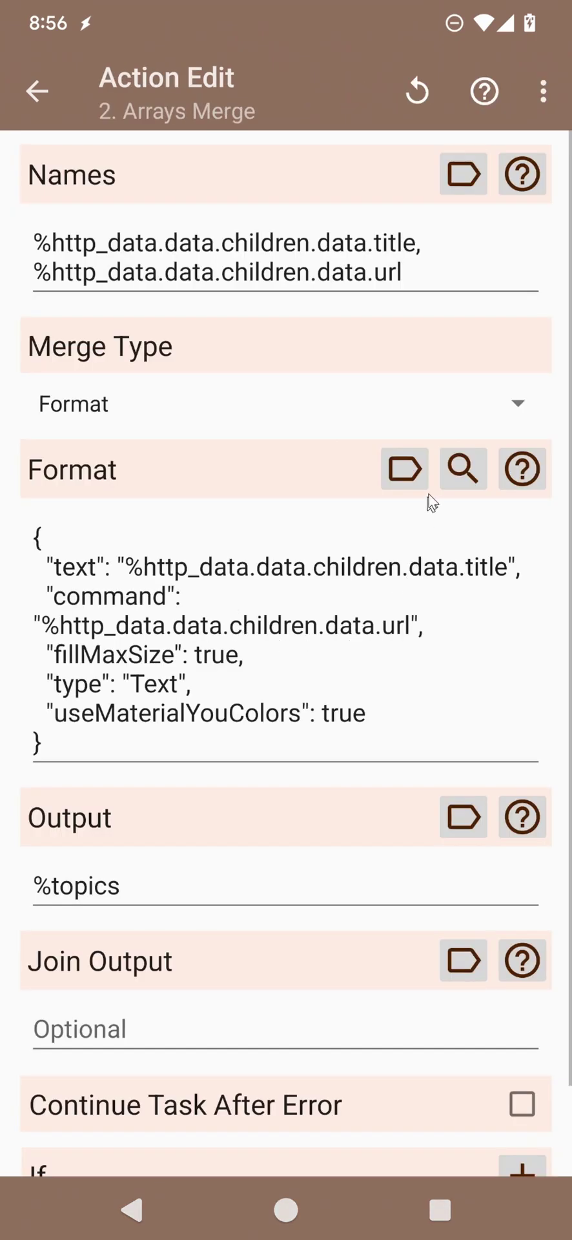
pyautogui.click(463, 470)
pyautogui.scroll(-4, 280, 619)
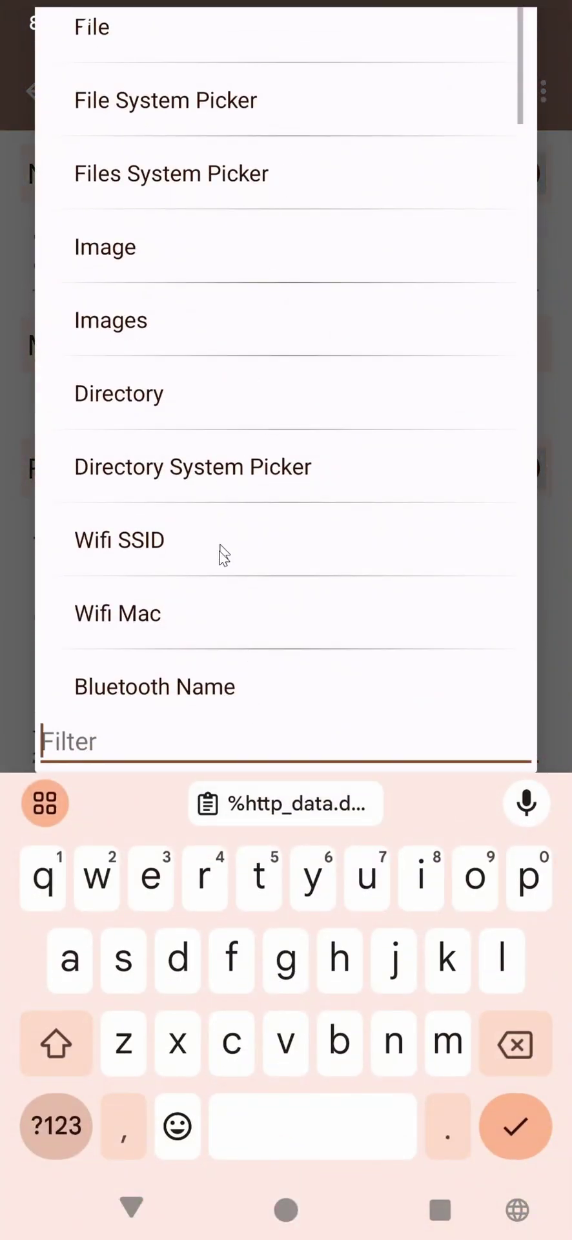
pyautogui.scroll(-8, 295, 555)
pyautogui.scroll(-5, 215, 646)
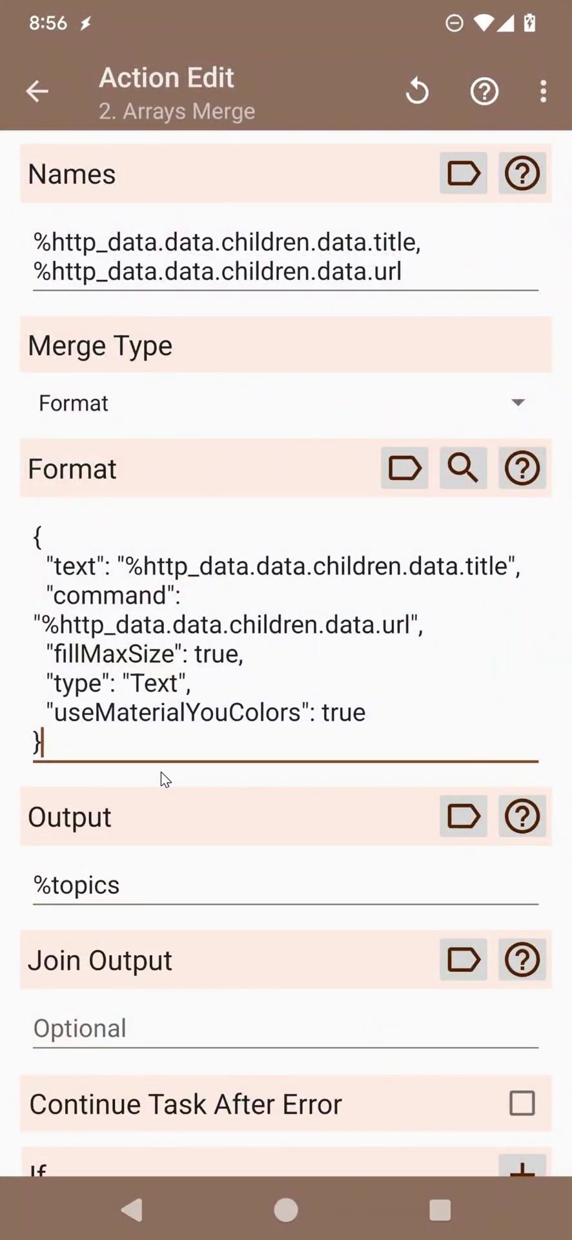
# Set the Text element's Padding to 4
pyautogui.scroll(-3, 194, 829)
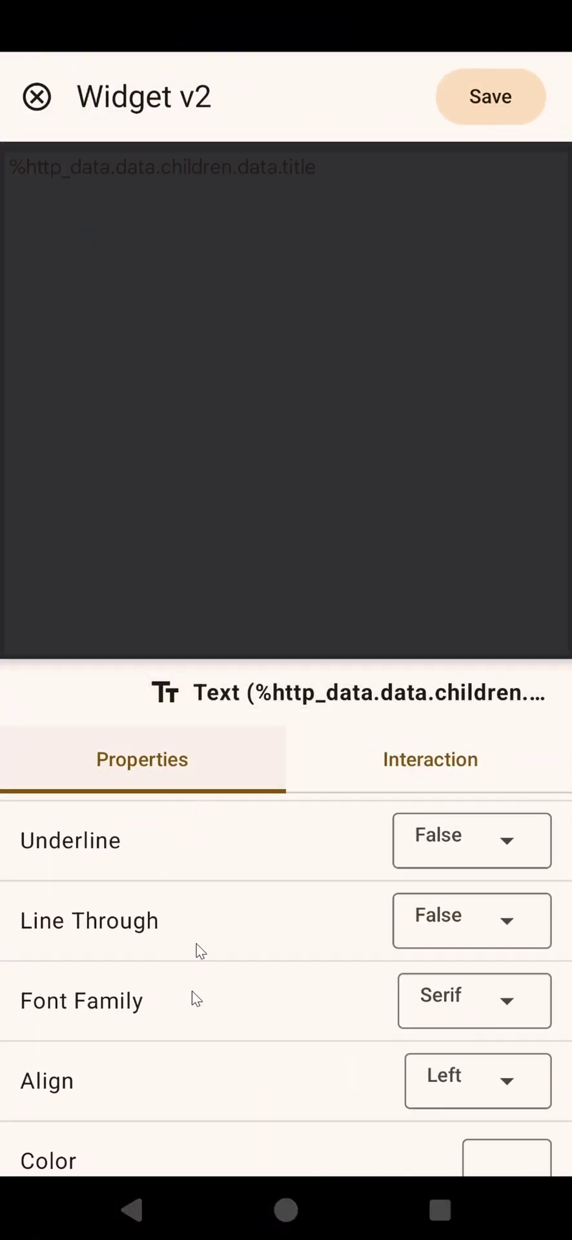
pyautogui.scroll(-4, 194, 1000)
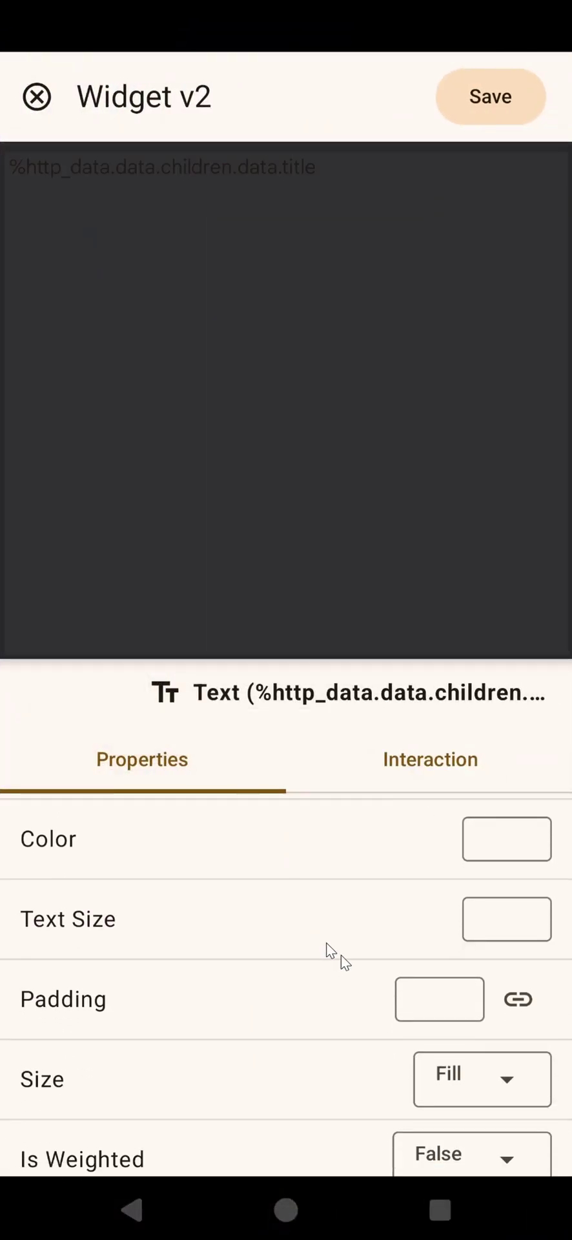
pyautogui.click(406, 990)
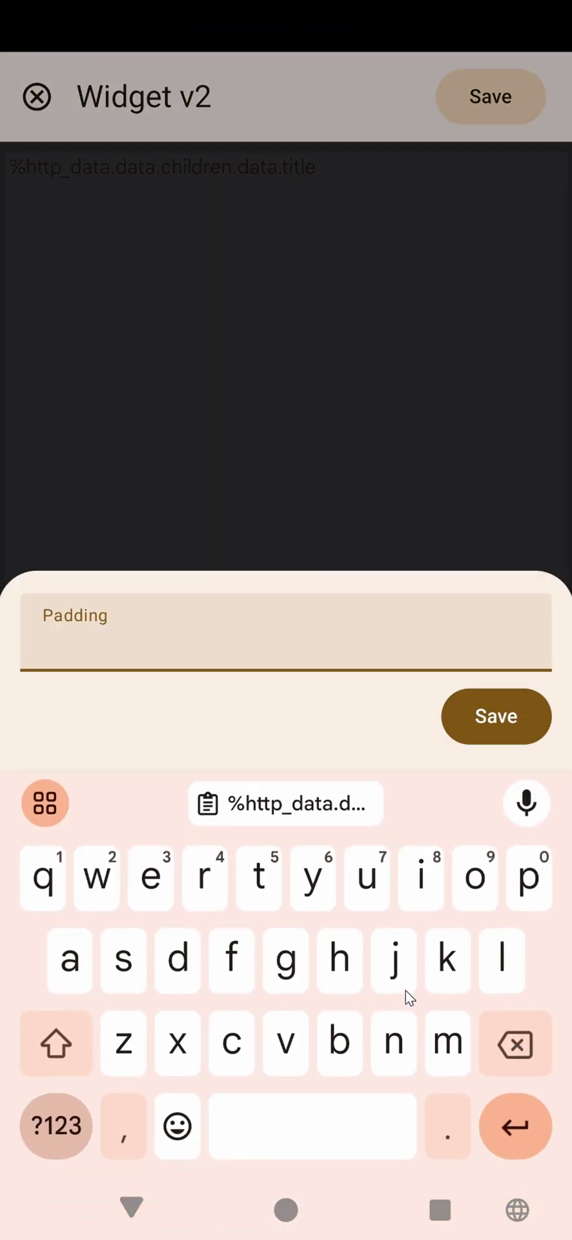
pyautogui.write('4')
pyautogui.click(514, 717)
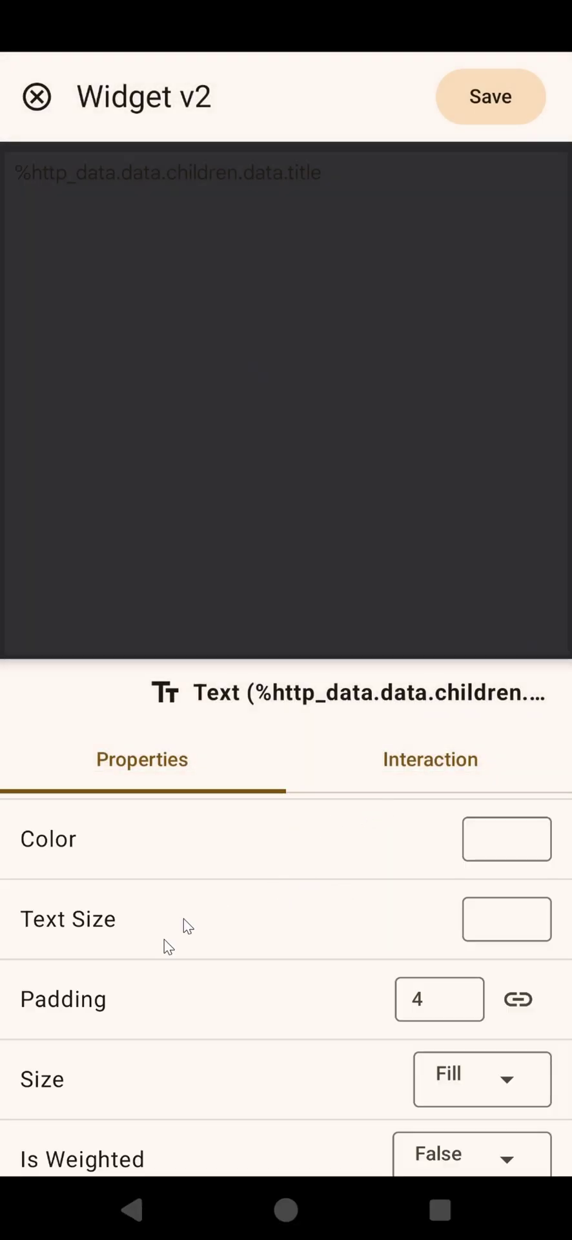
# Split the Text element's padding into separate sides and link them again
pyautogui.moveTo(226, 1011); pyautogui.dragTo(255, 904)
pyautogui.click(508, 886)
pyautogui.moveTo(394, 1018); pyautogui.dragTo(390, 1003)
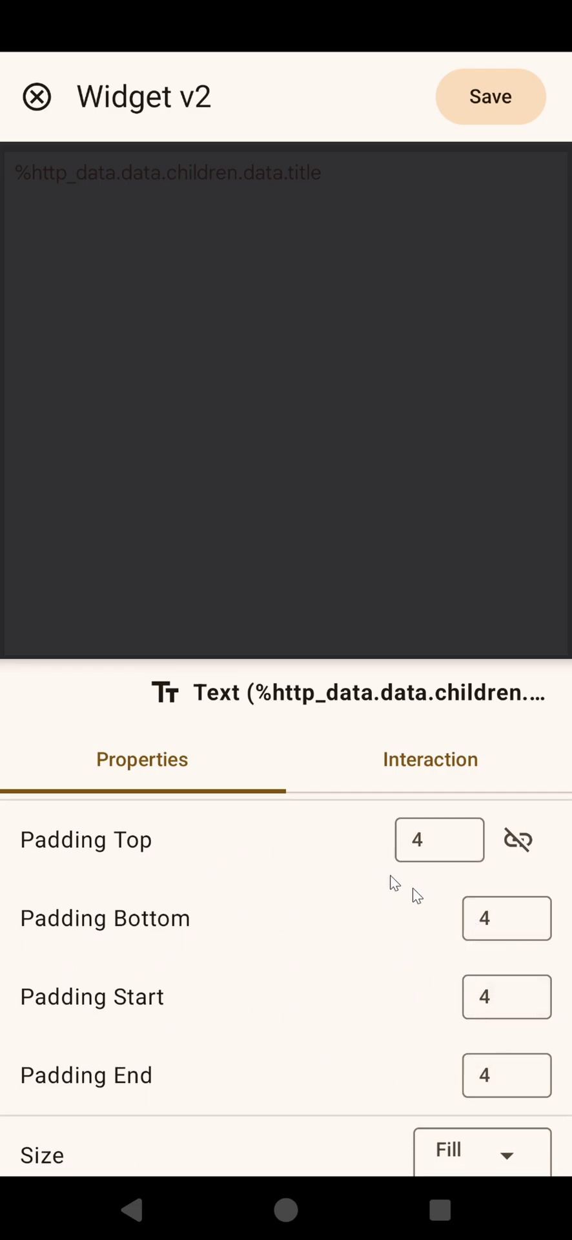
pyautogui.click(518, 840)
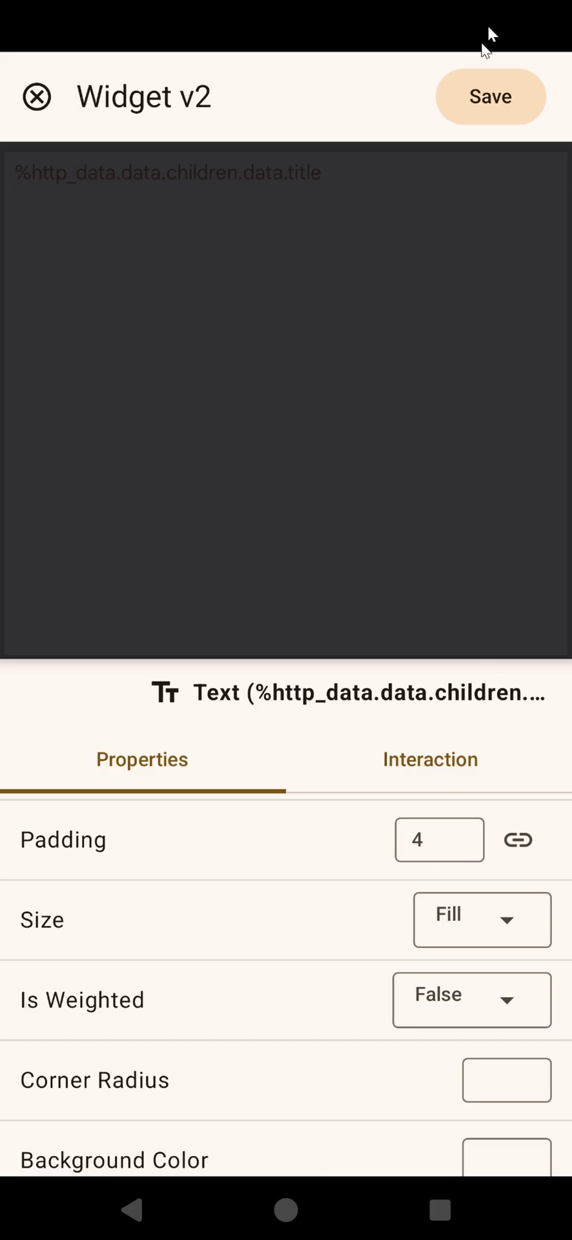
# Save the padded Text layout into the Format value and rerun the task to check the home-screen widget
pyautogui.click(475, 97)
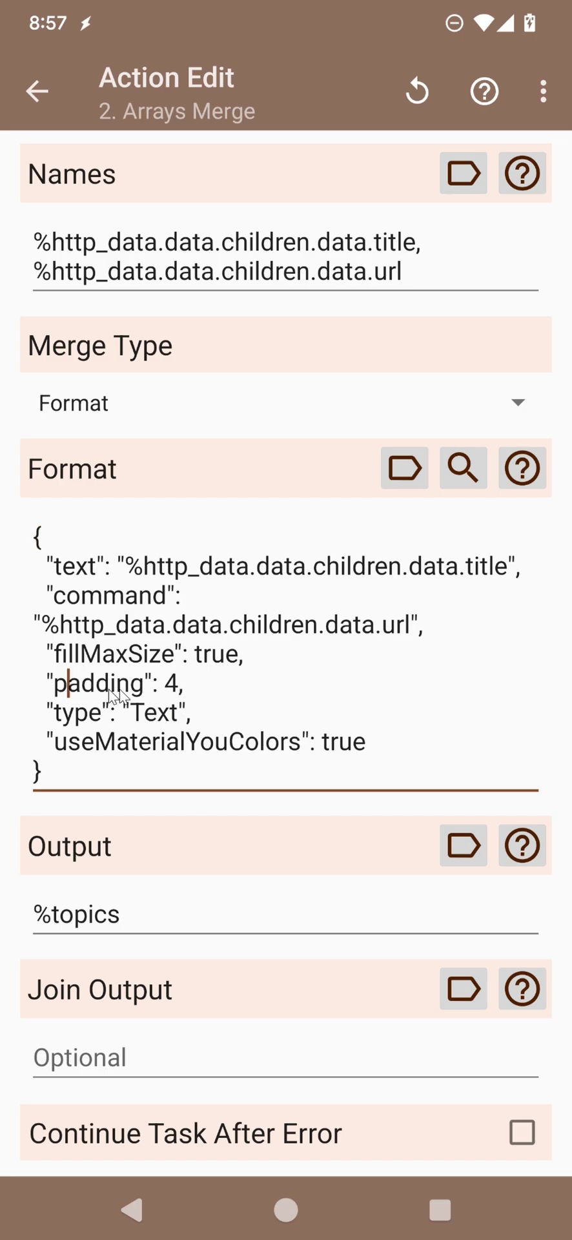
pyautogui.moveTo(121, 690); pyautogui.dragTo(184, 685)
pyautogui.click(140, 1201)
pyautogui.click(46, 1142)
pyautogui.click(275, 1208)
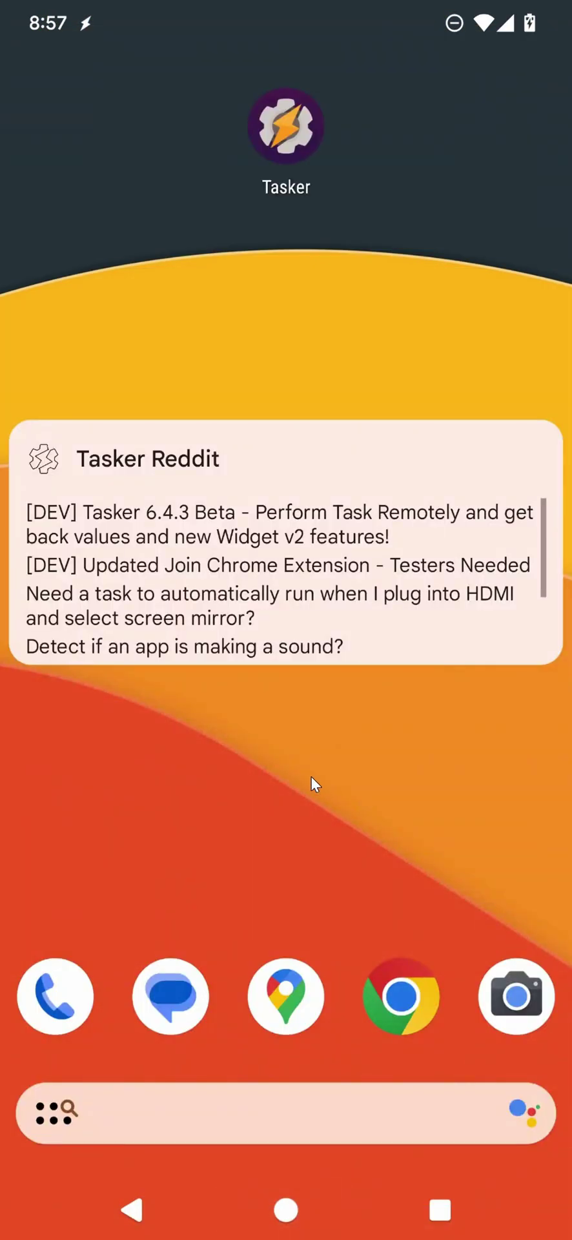
# Check the padded titles in the home-screen widget, then return to Tasker and open the Widget v2 action's Custom Layout in the visual editor
pyautogui.moveTo(271, 607); pyautogui.dragTo(248, 679)
pyautogui.moveTo(257, 583); pyautogui.dragTo(244, 646)
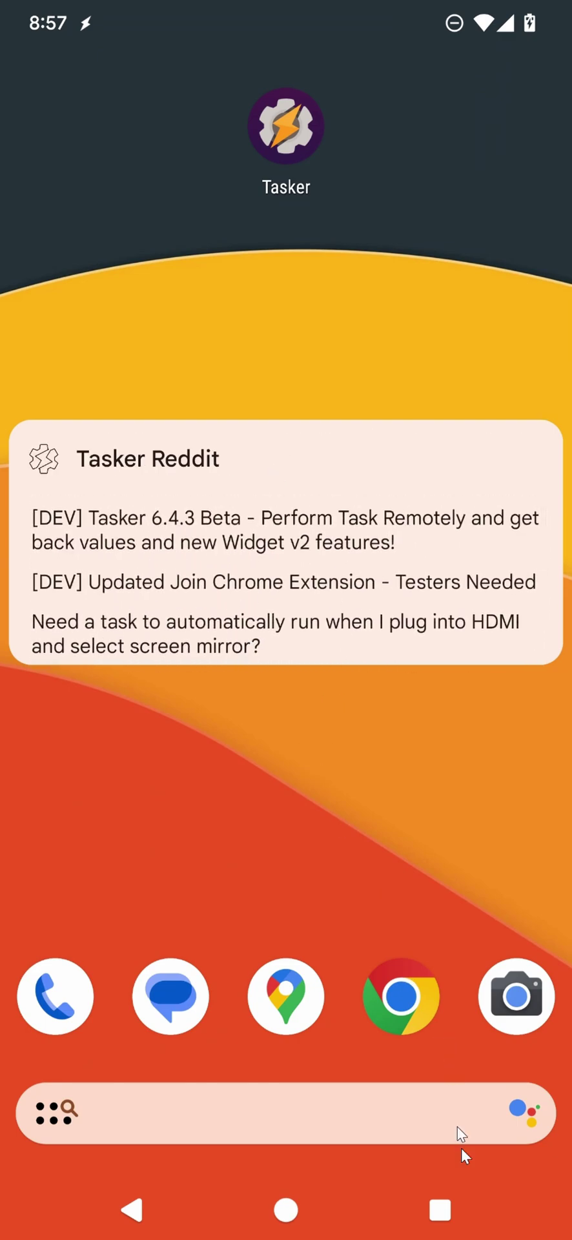
pyautogui.click(433, 1209)
pyautogui.click(362, 804)
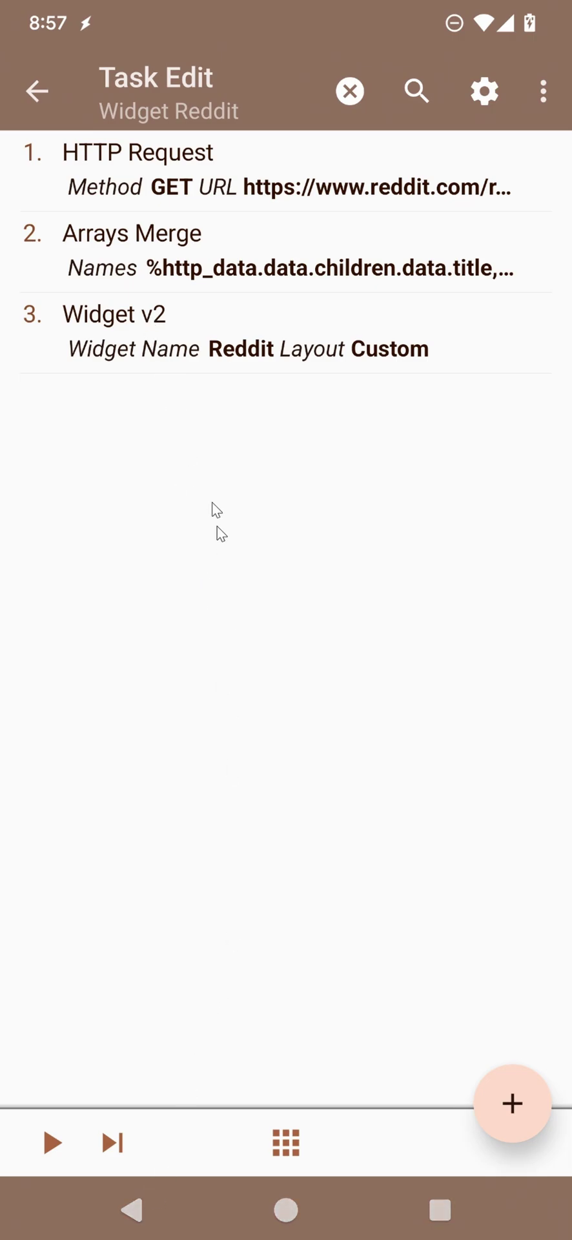
pyautogui.click(201, 356)
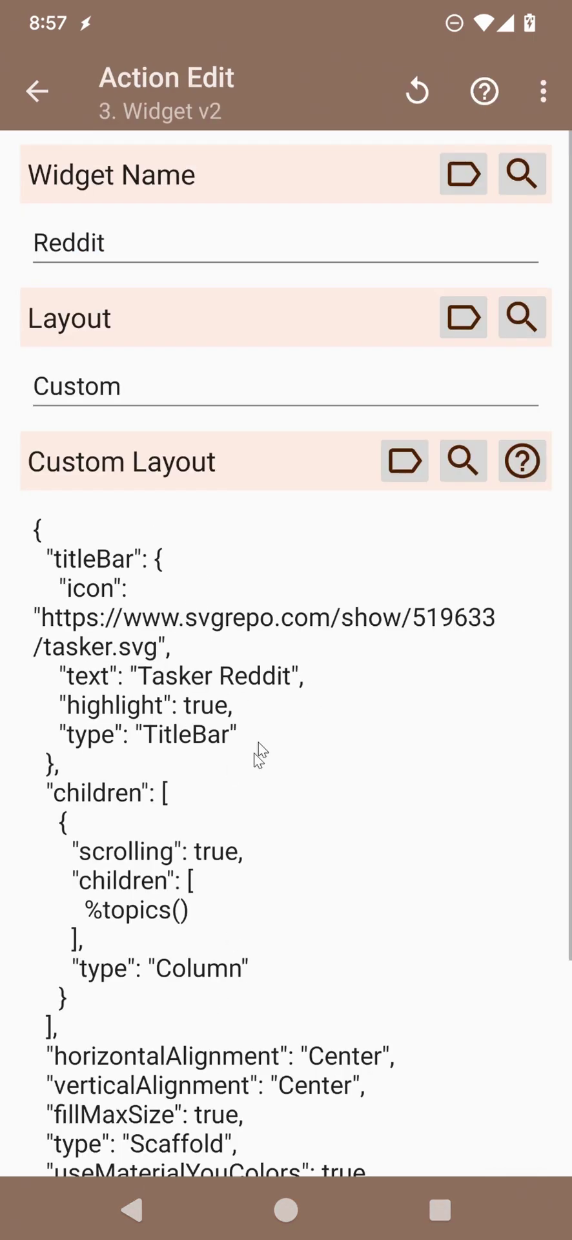
pyautogui.click(446, 471)
pyautogui.click(194, 584)
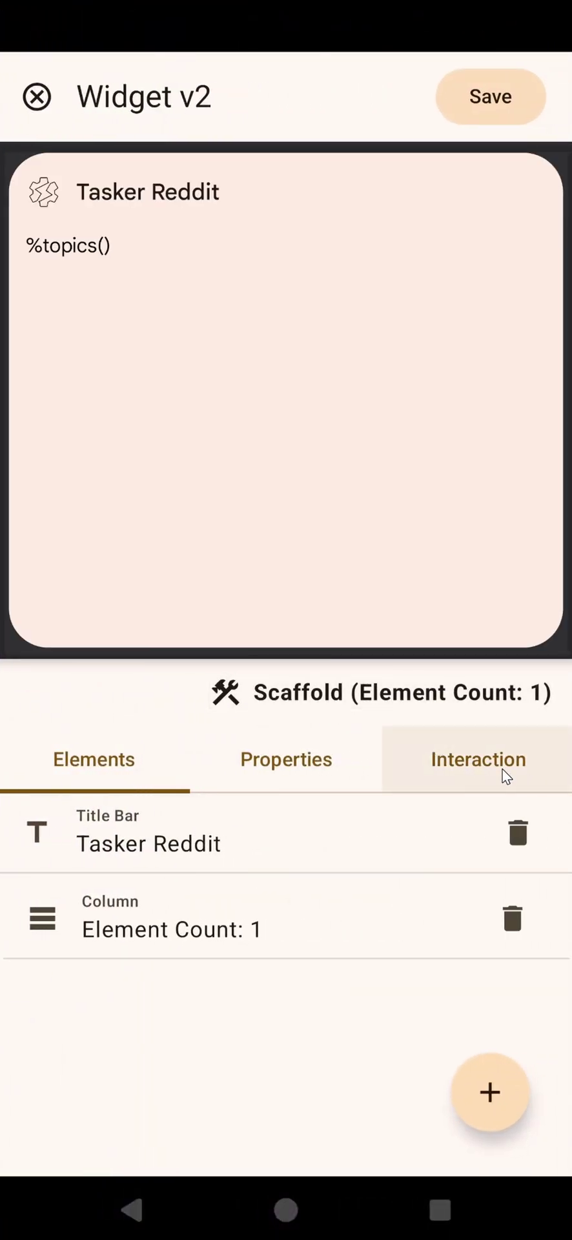
# Set the Scaffold's Command Prefix to launchurl and save the widget layout
pyautogui.click(506, 775)
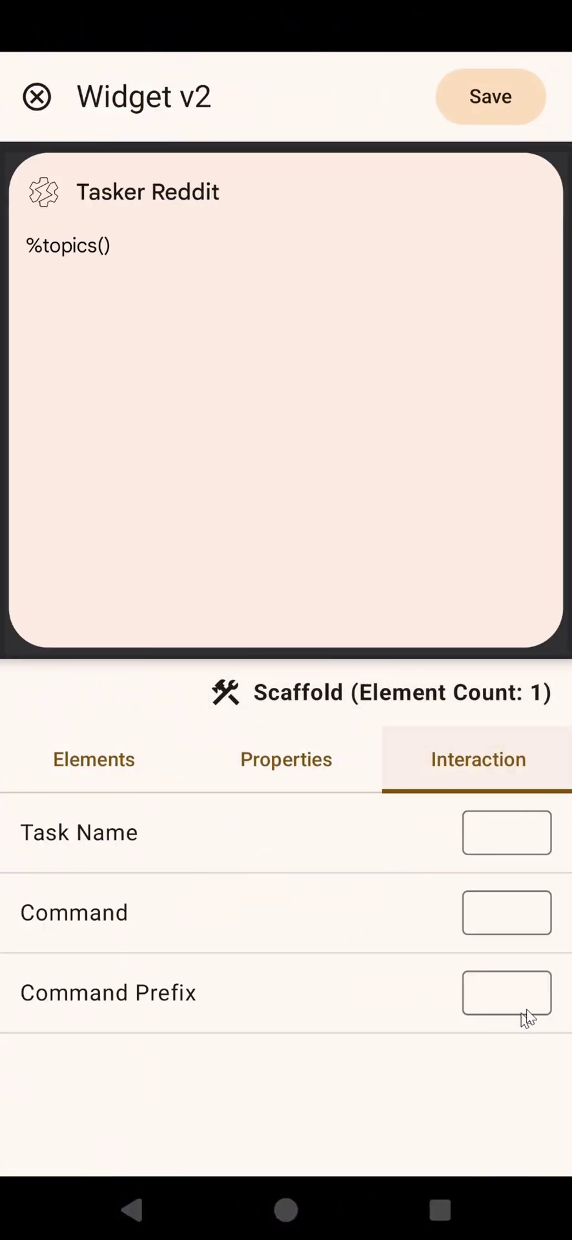
pyautogui.click(534, 990)
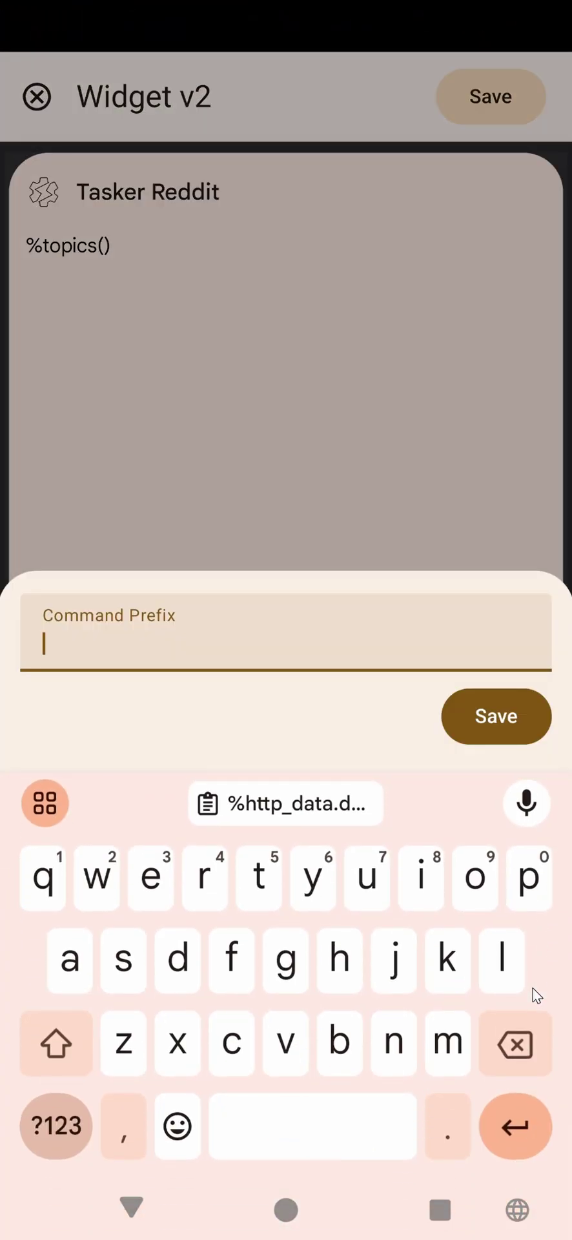
pyautogui.write('launchurl')
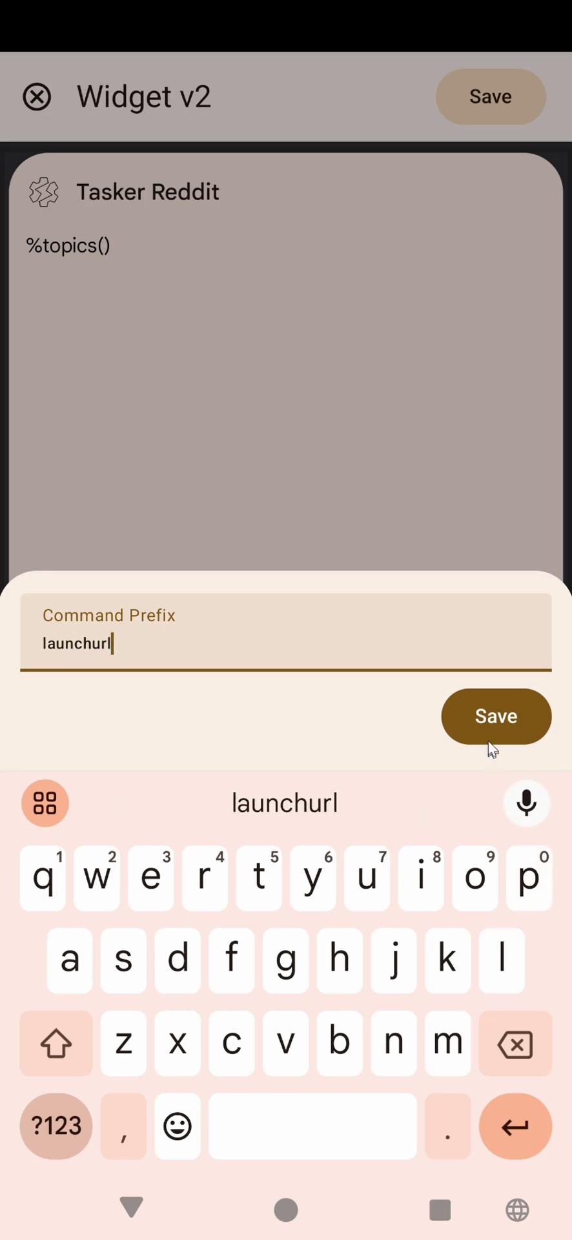
pyautogui.click(487, 737)
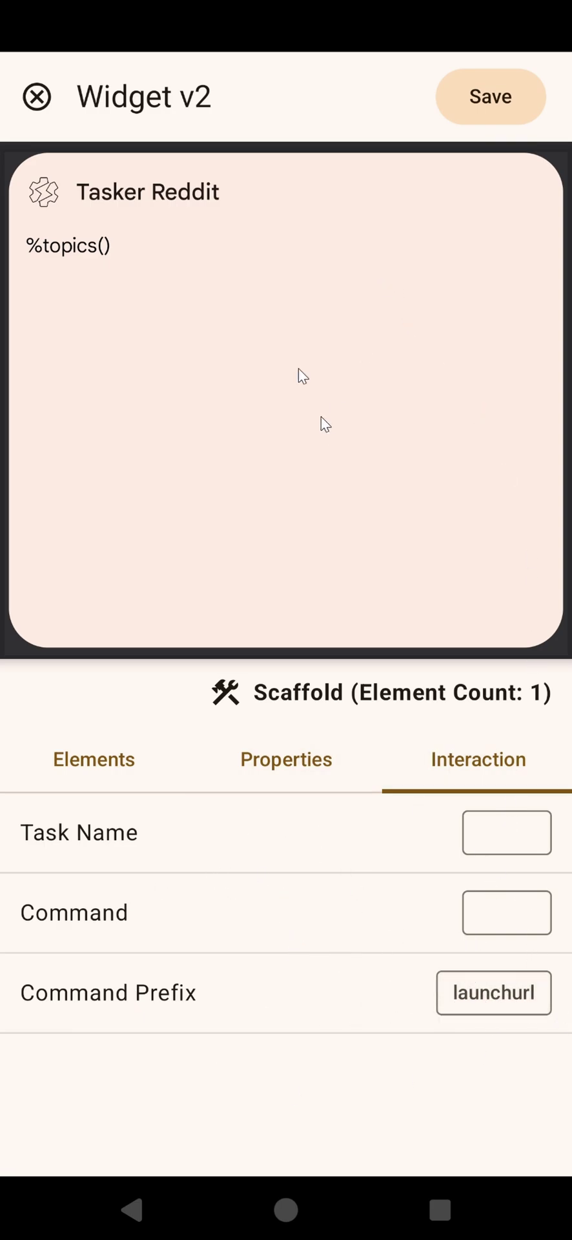
pyautogui.click(458, 104)
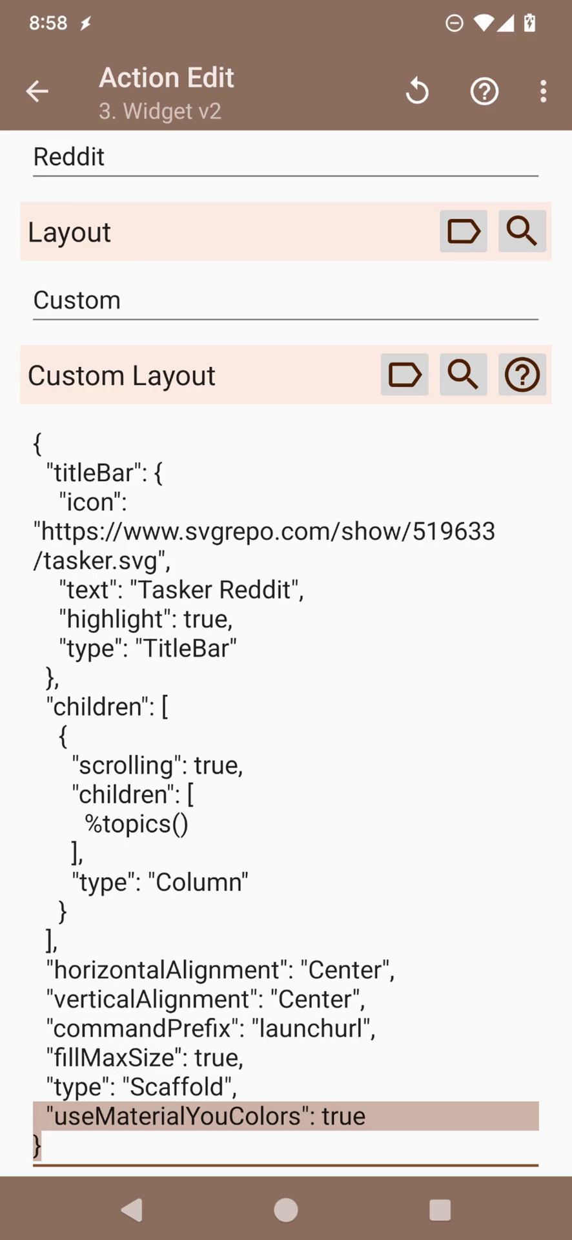
# Leave the Widget Reddit task and create a new profile in the Tutorial project triggered by the Command event
pyautogui.click(128, 1221)
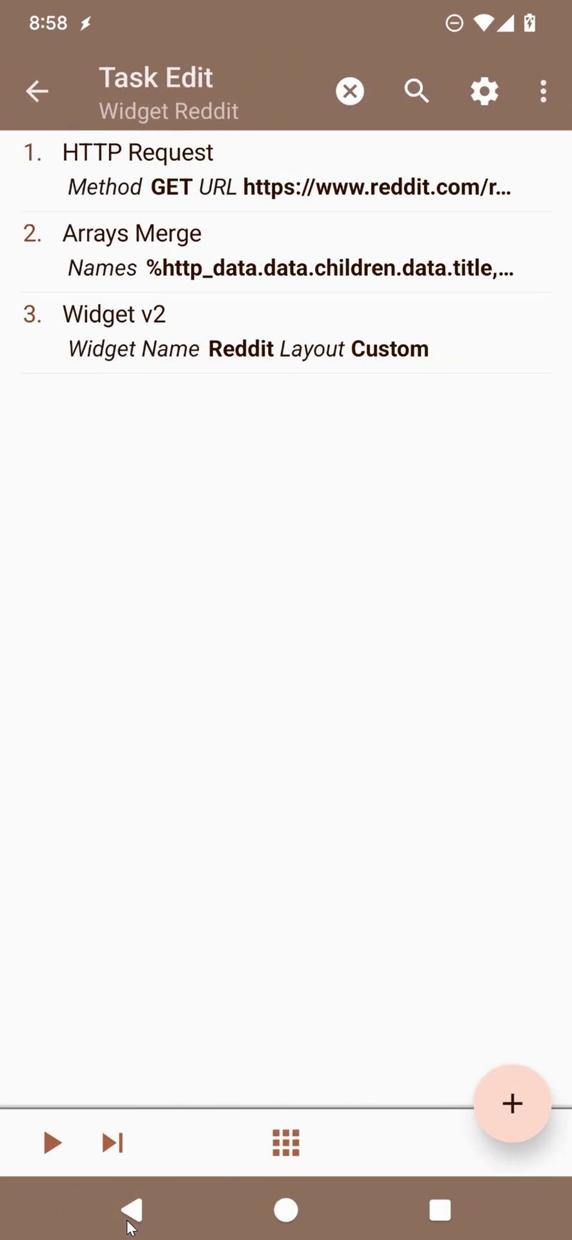
pyautogui.click(127, 1221)
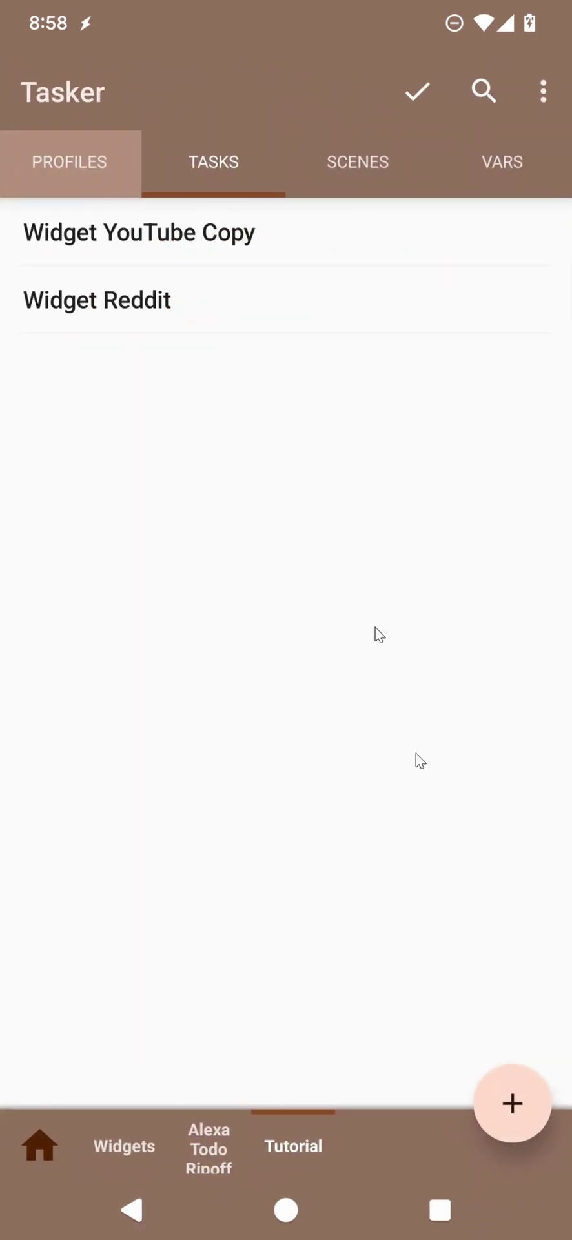
pyautogui.click(109, 168)
pyautogui.click(526, 1099)
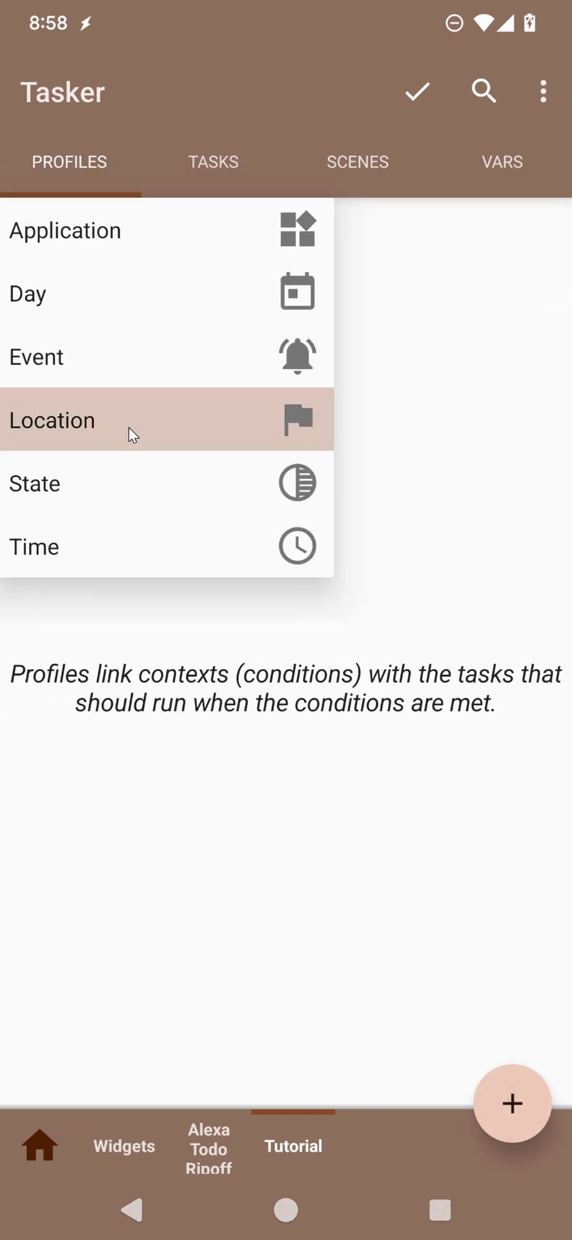
pyautogui.click(135, 352)
pyautogui.click(122, 1088)
pyautogui.write('command')
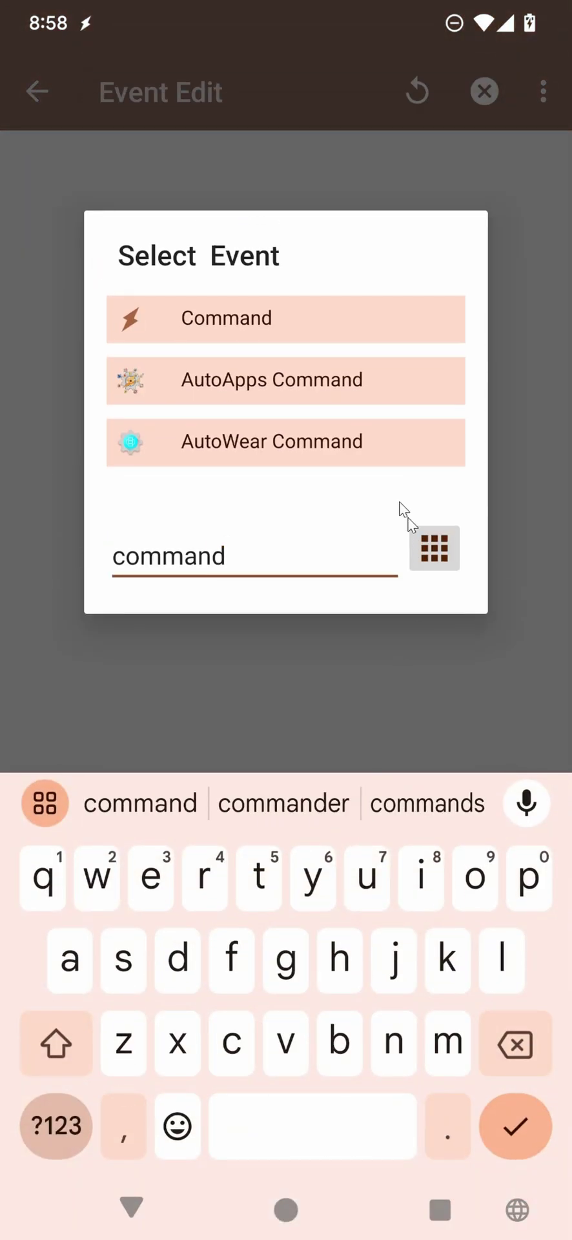
pyautogui.click(310, 320)
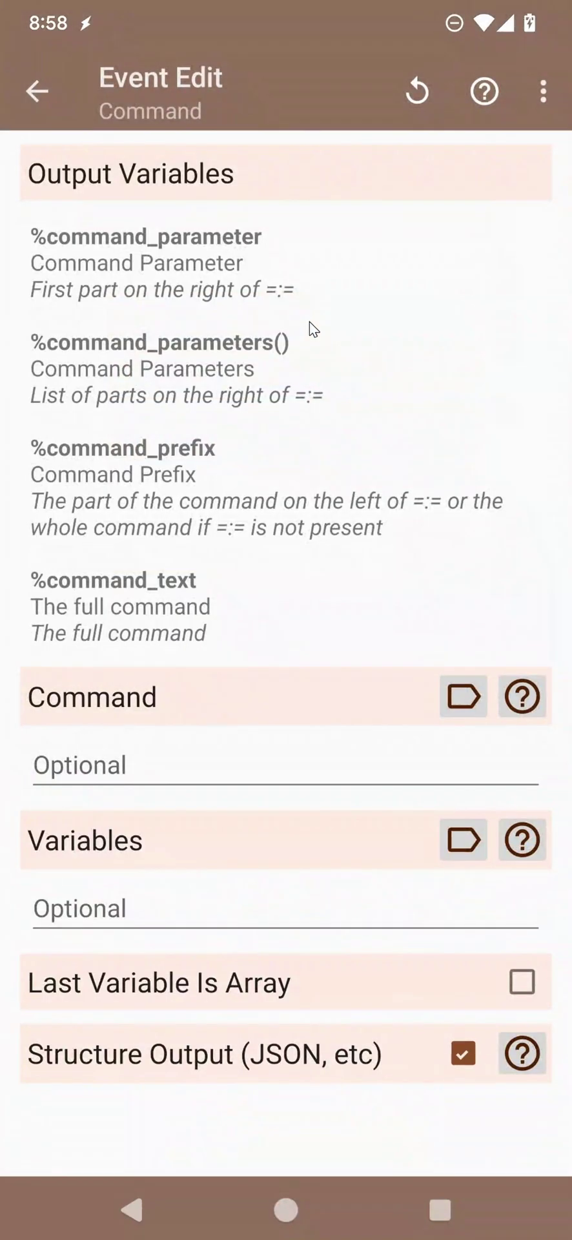
# Set the event's Command filter to launchurl=:=*
pyautogui.click(372, 781)
pyautogui.write('launhc')
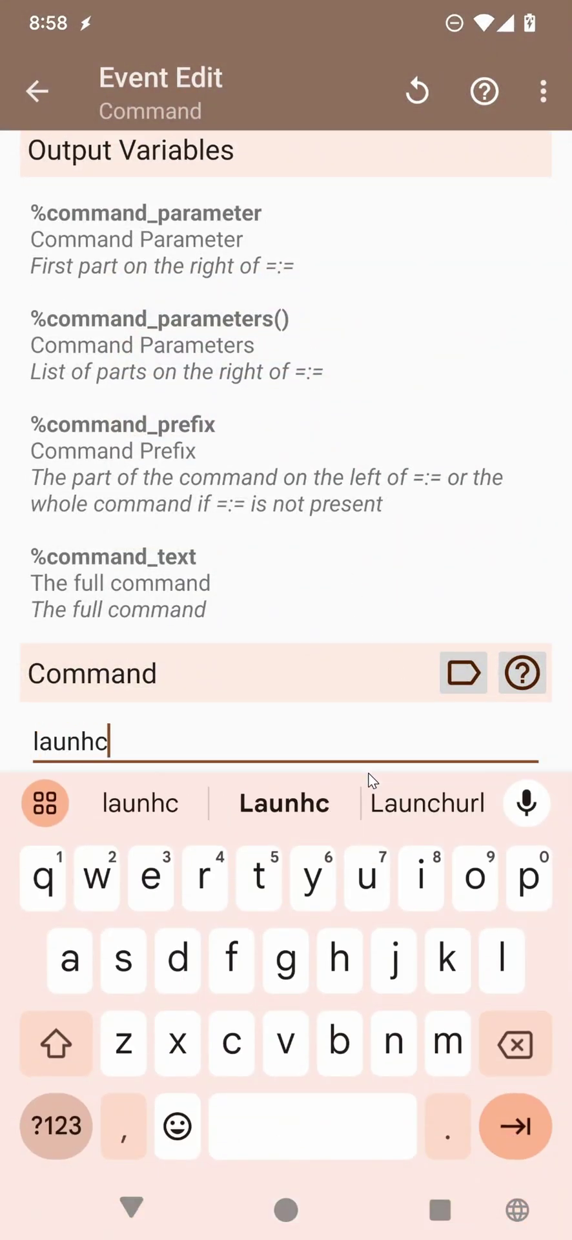
pyautogui.press('BackSpace')
pyautogui.press('BackSpace')
pyautogui.write('cg')
pyautogui.press('BackSpace')
pyautogui.write('hurl=:')
pyautogui.press('Left')
pyautogui.press('Left')
pyautogui.press('Left')
pyautogui.press('shift')
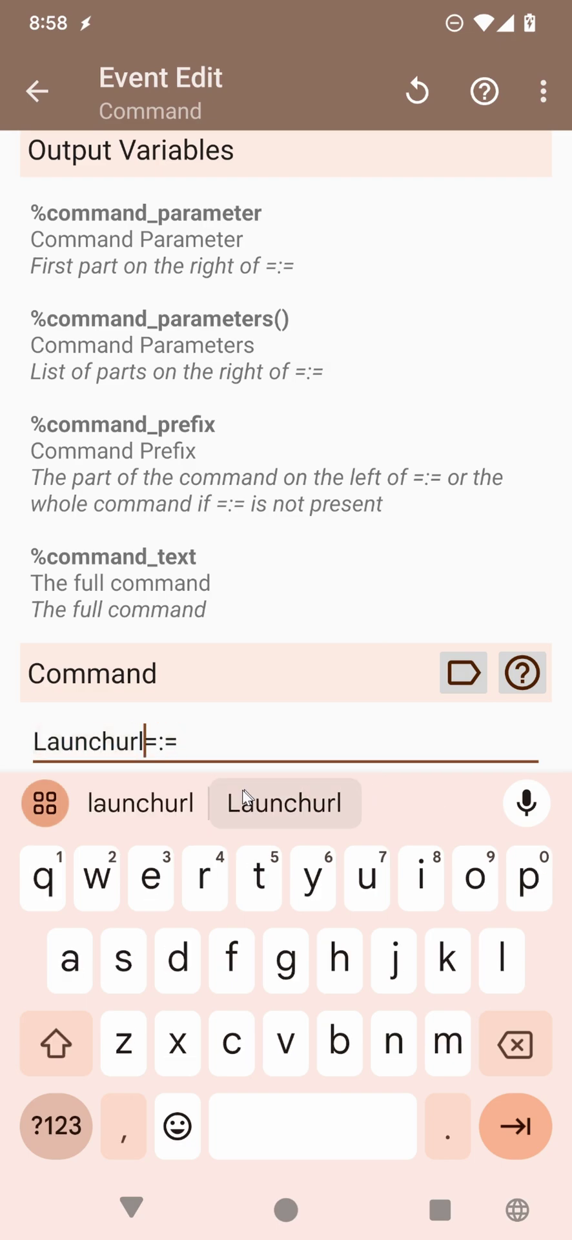
pyautogui.click(195, 803)
pyautogui.click(215, 749)
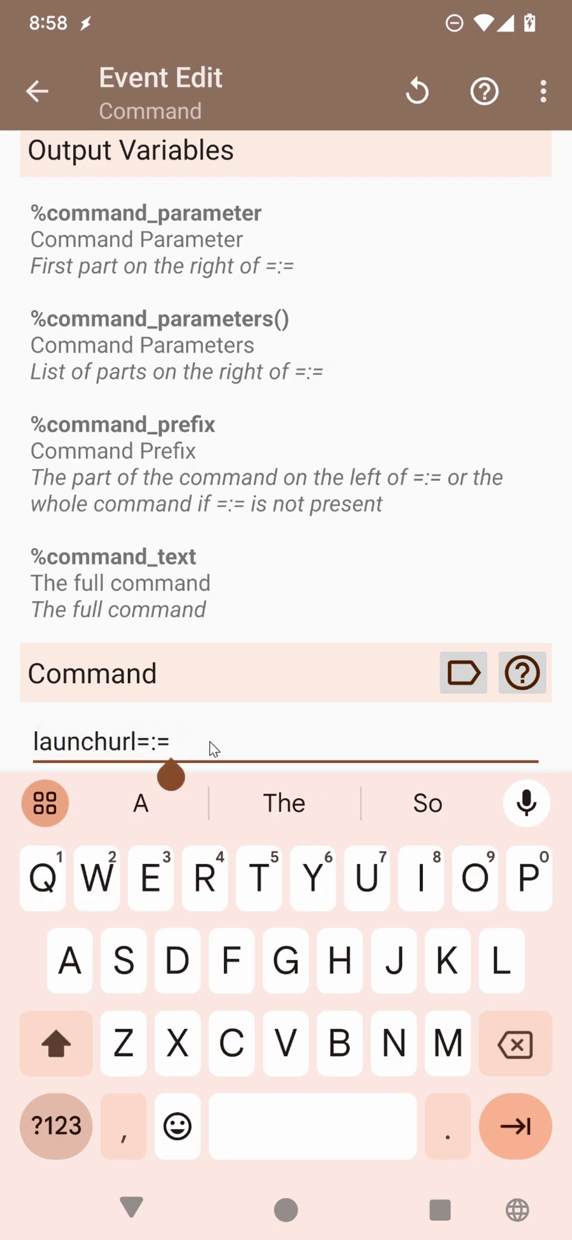
# Set the event's Variables to %url and save the event
pyautogui.moveTo(207, 741); pyautogui.dragTo(249, 469)
pyautogui.click(183, 600)
pyautogui.write('%url')
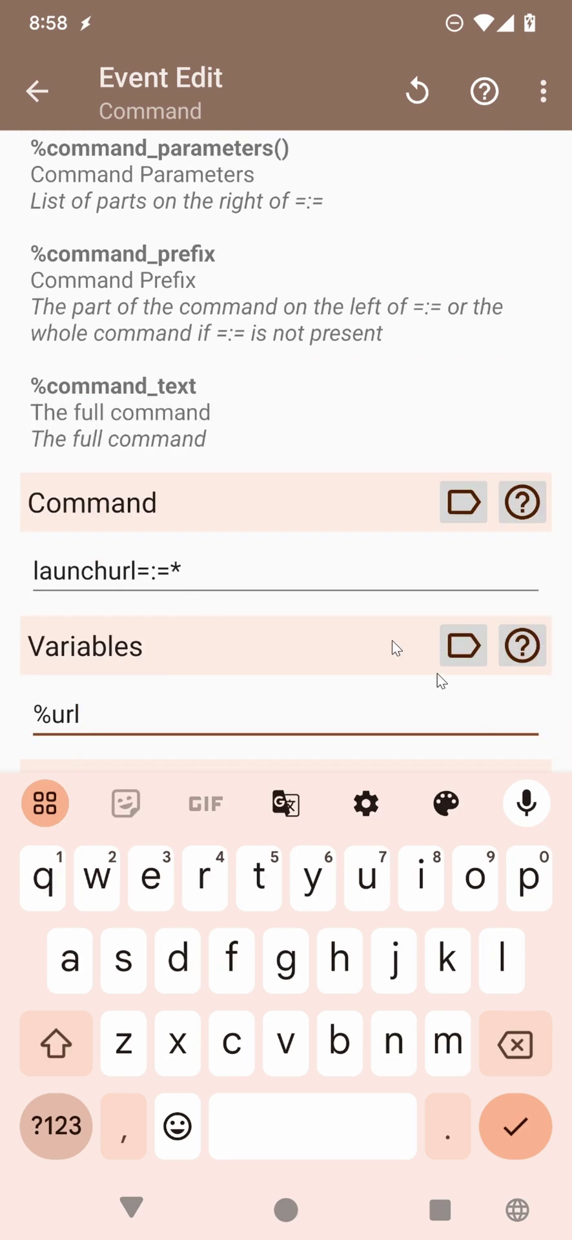
pyautogui.click(37, 92)
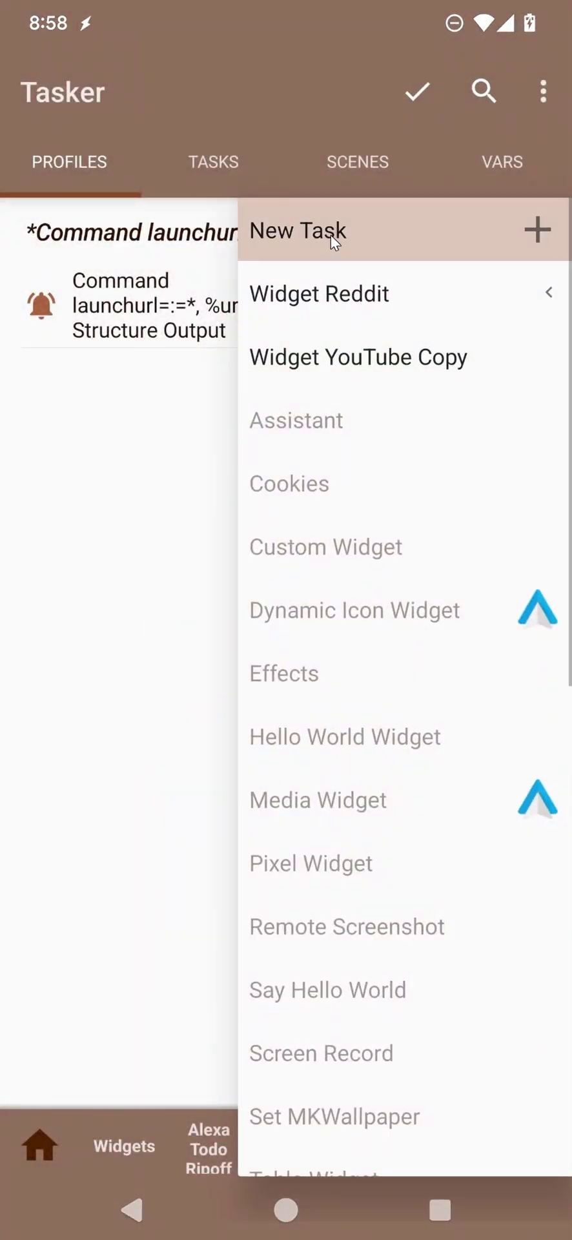
# Link a new unnamed task to the profile, containing a Browse URL action that opens %url
pyautogui.click(331, 235)
pyautogui.click(539, 742)
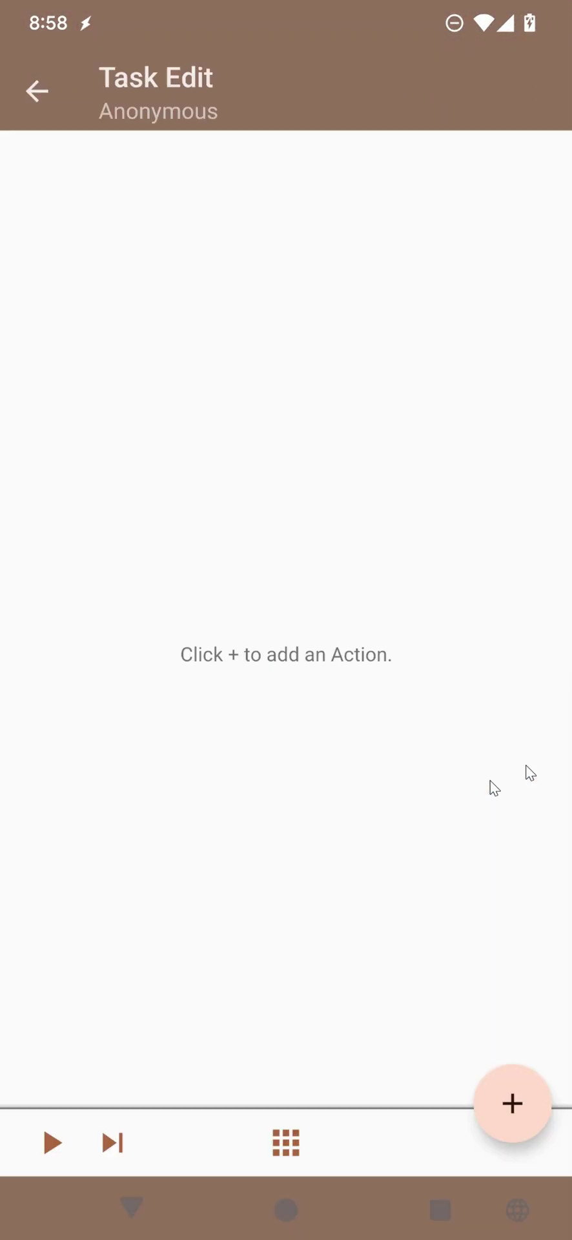
pyautogui.click(513, 1102)
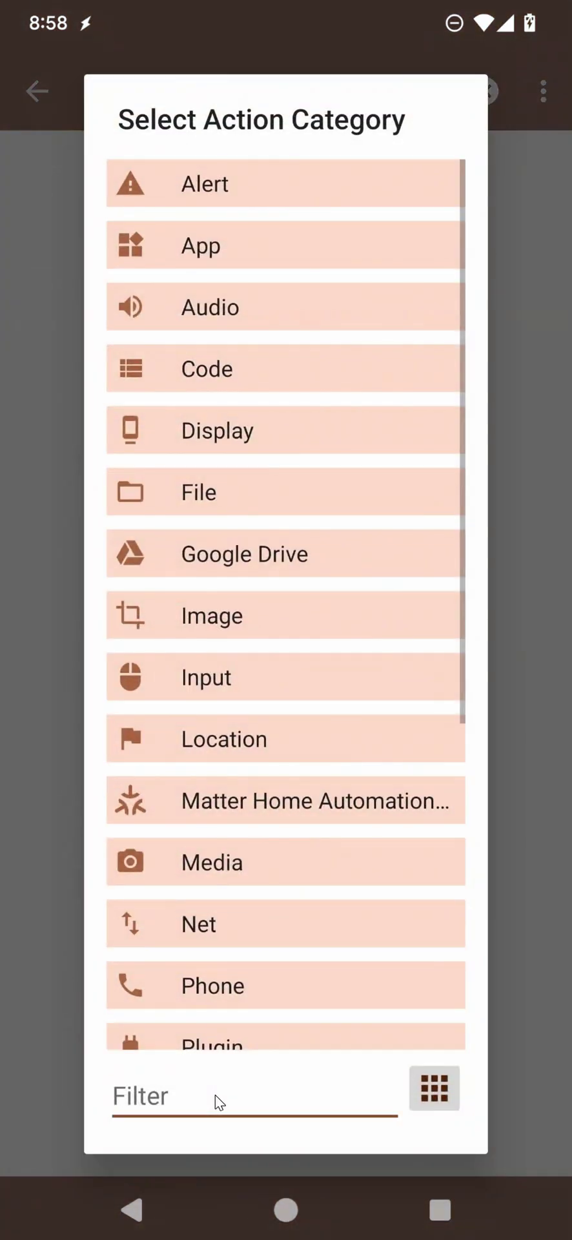
pyautogui.click(215, 1095)
pyautogui.write('brows')
pyautogui.click(247, 327)
pyautogui.click(514, 187)
pyautogui.click(299, 213)
pyautogui.click(37, 91)
pyautogui.click(37, 90)
# Apply the Tasker changes and run the Widget Reddit task to refresh the widget
pyautogui.click(420, 91)
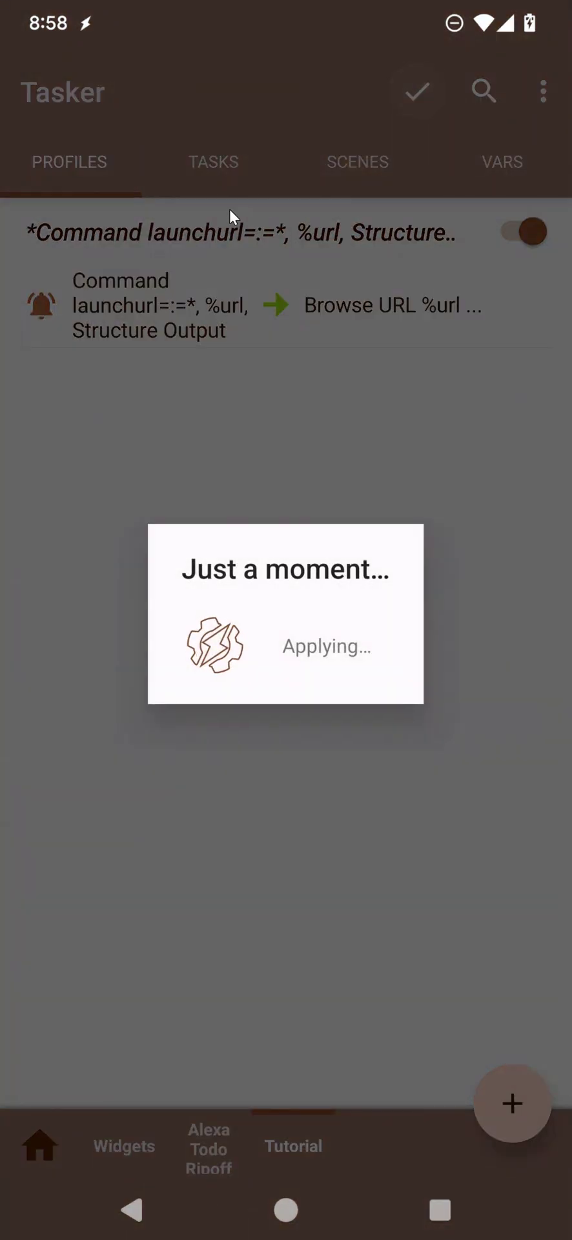
pyautogui.click(230, 181)
pyautogui.click(161, 313)
pyautogui.click(51, 1142)
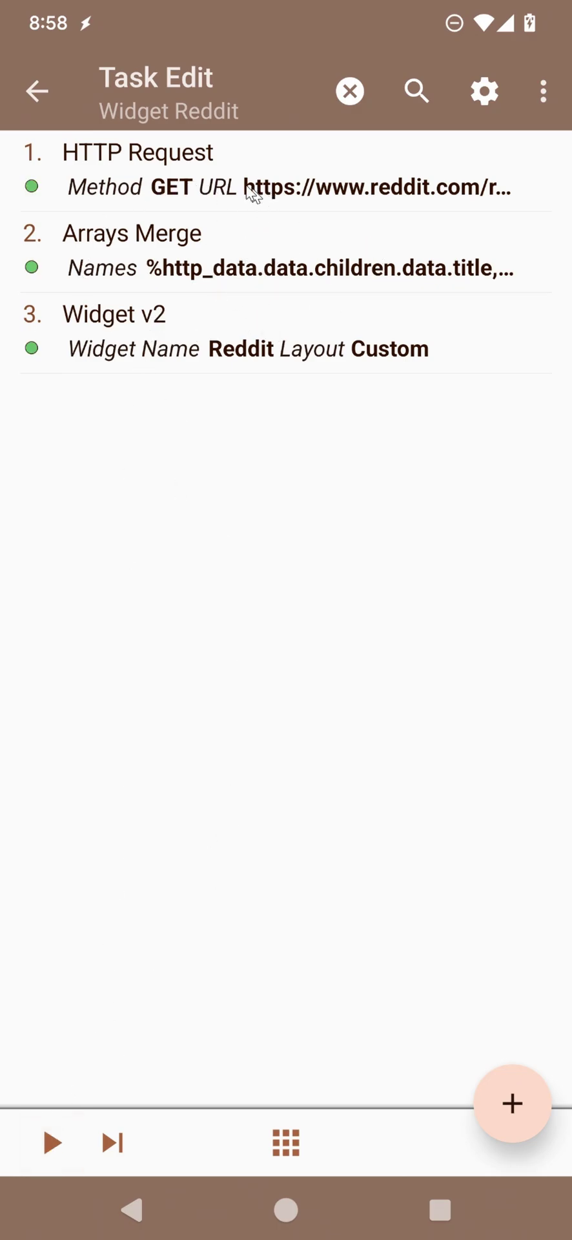
# Test the home-screen widget by opening its first two post titles in the browser, returning home after each
pyautogui.click(286, 1210)
pyautogui.moveTo(317, 640); pyautogui.dragTo(296, 697)
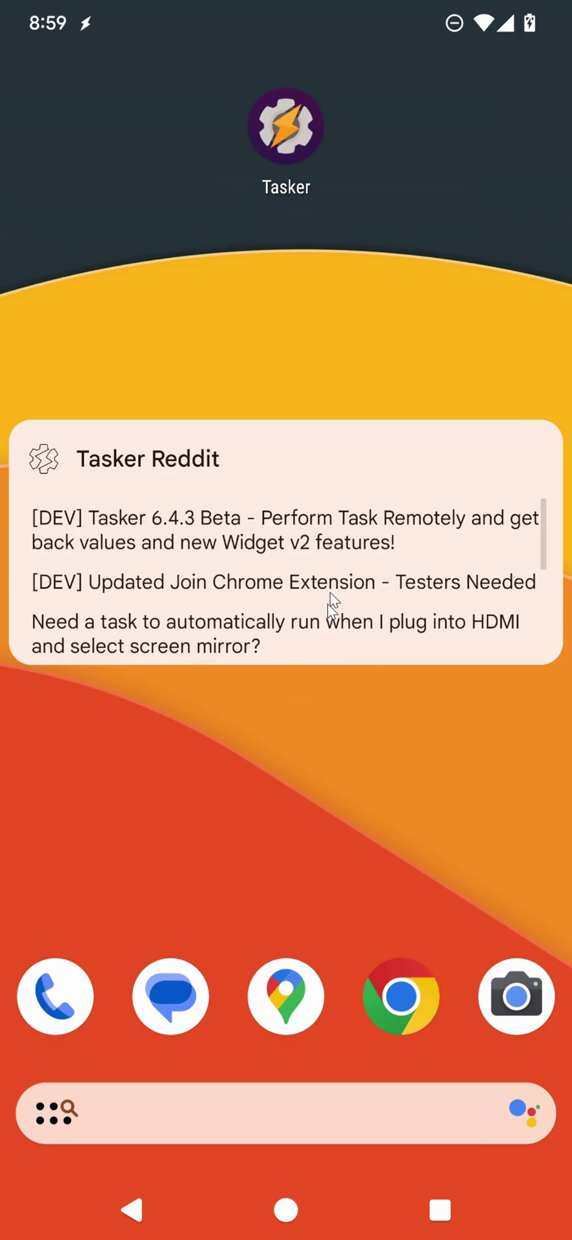
pyautogui.moveTo(354, 522); pyautogui.dragTo(279, 606)
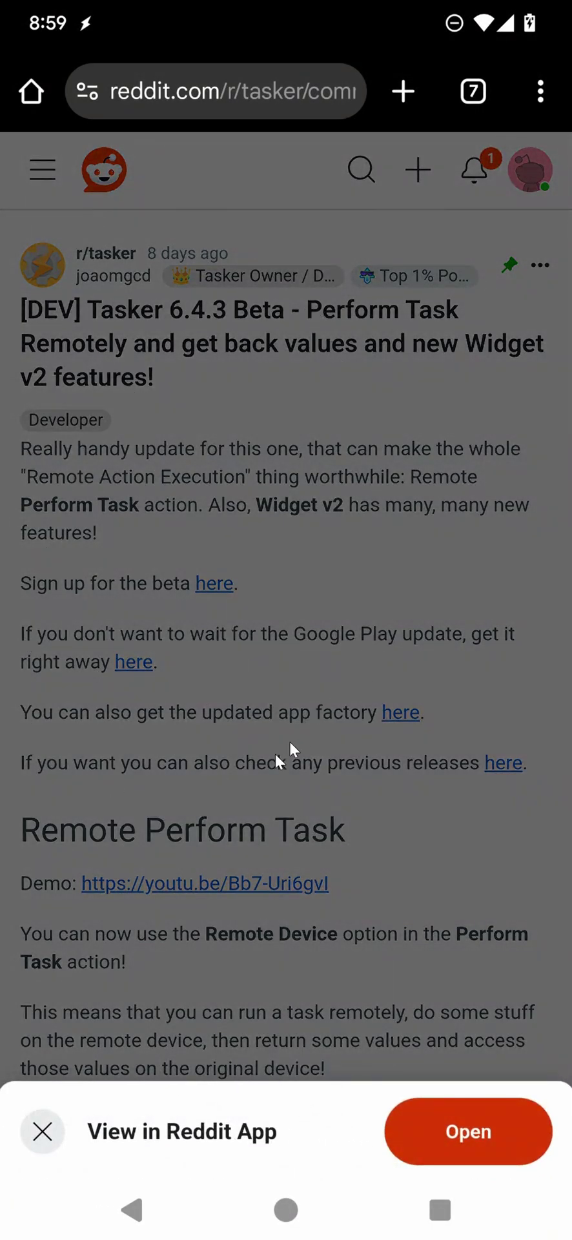
pyautogui.click(279, 1226)
pyautogui.click(274, 593)
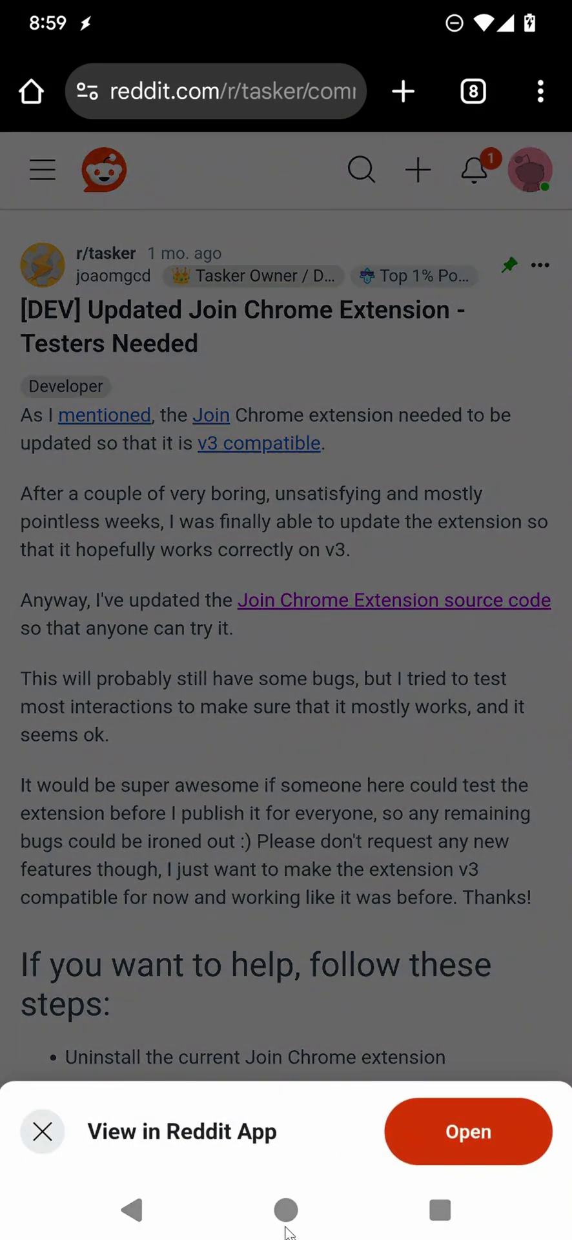
pyautogui.click(285, 1226)
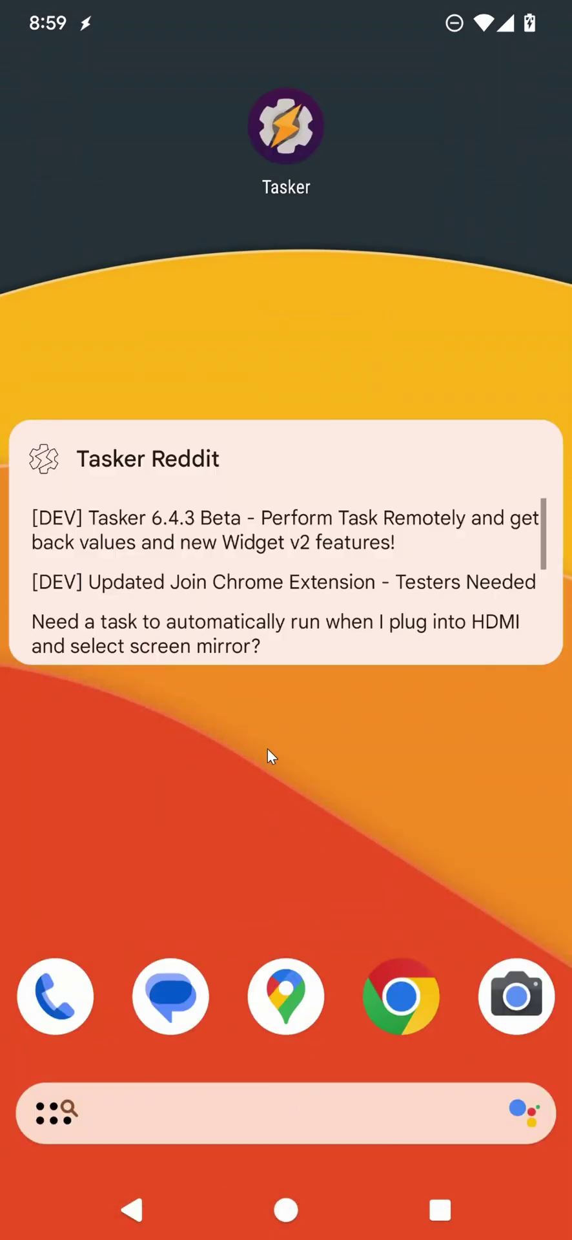
# Return to the Widget Reddit task in Tasker and review the Widget v2 action's Custom Layout, including its command prefix
pyautogui.click(445, 1226)
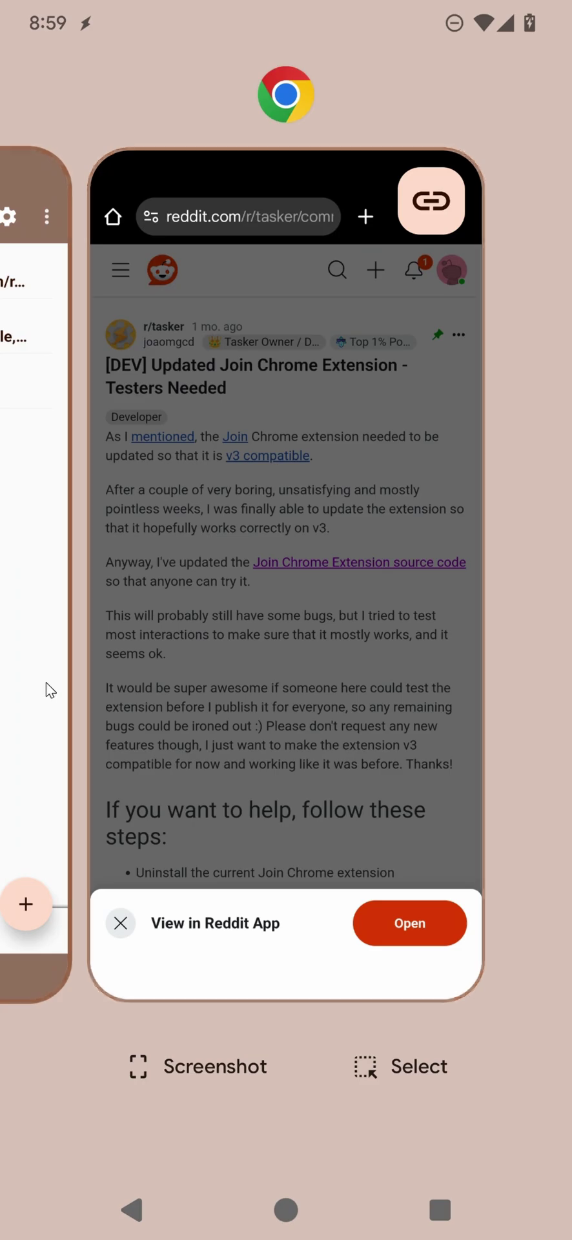
pyautogui.click(45, 682)
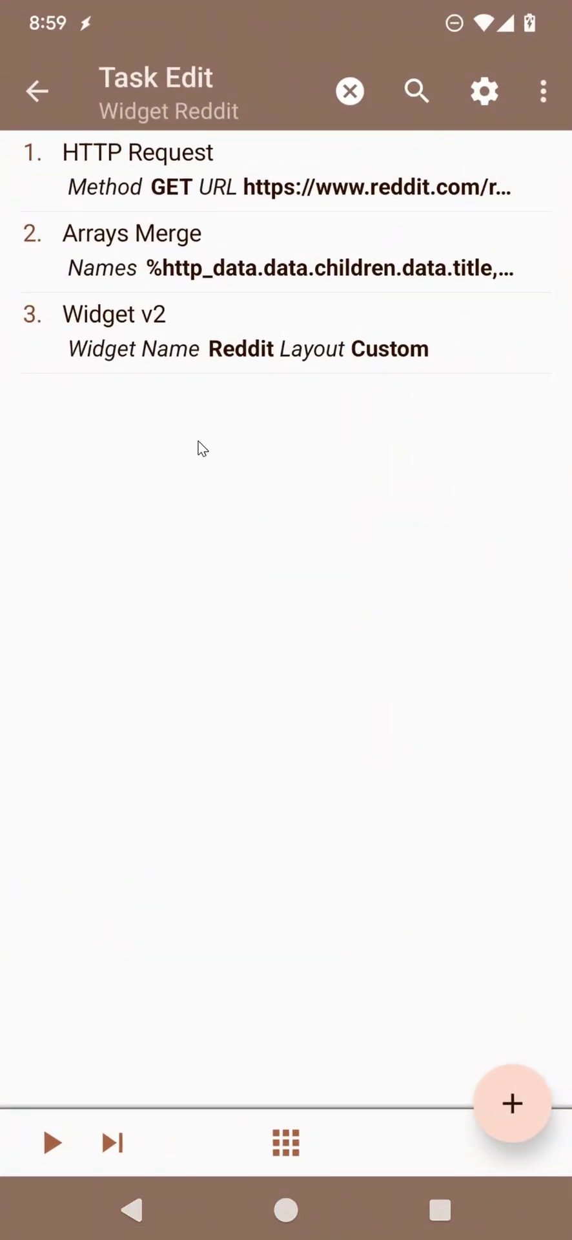
pyautogui.click(65, 355)
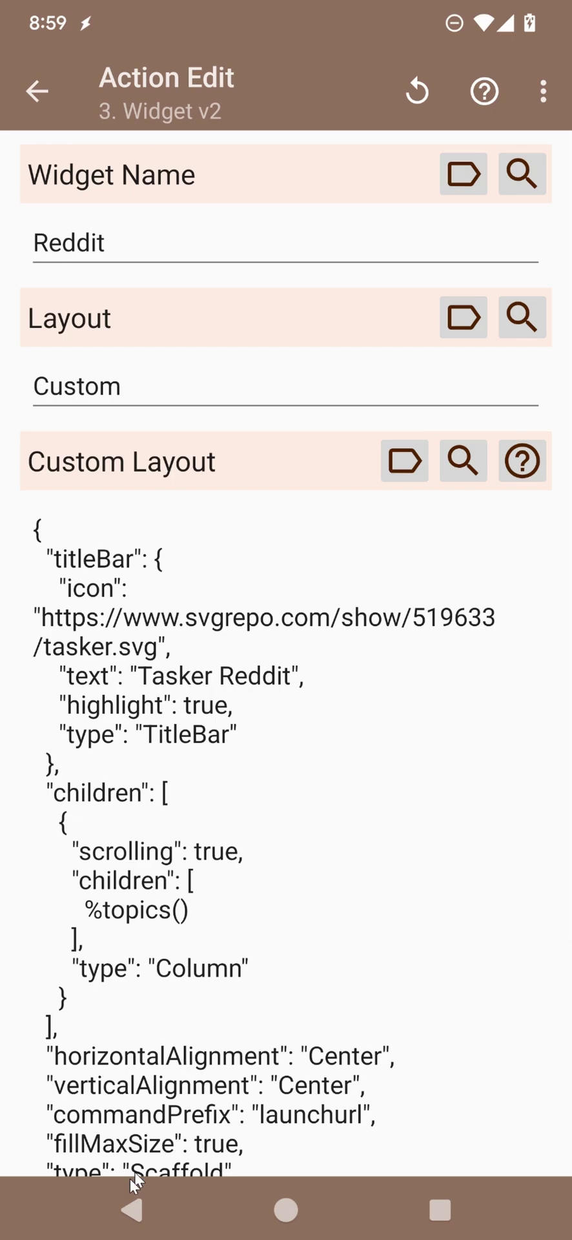
pyautogui.click(132, 1210)
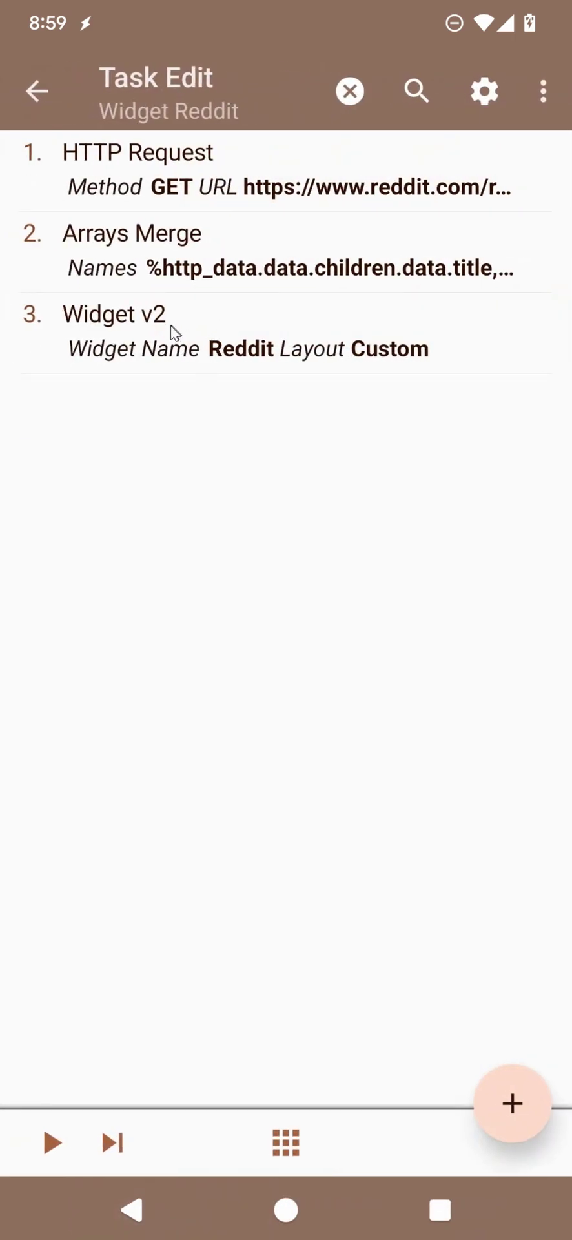
pyautogui.click(184, 331)
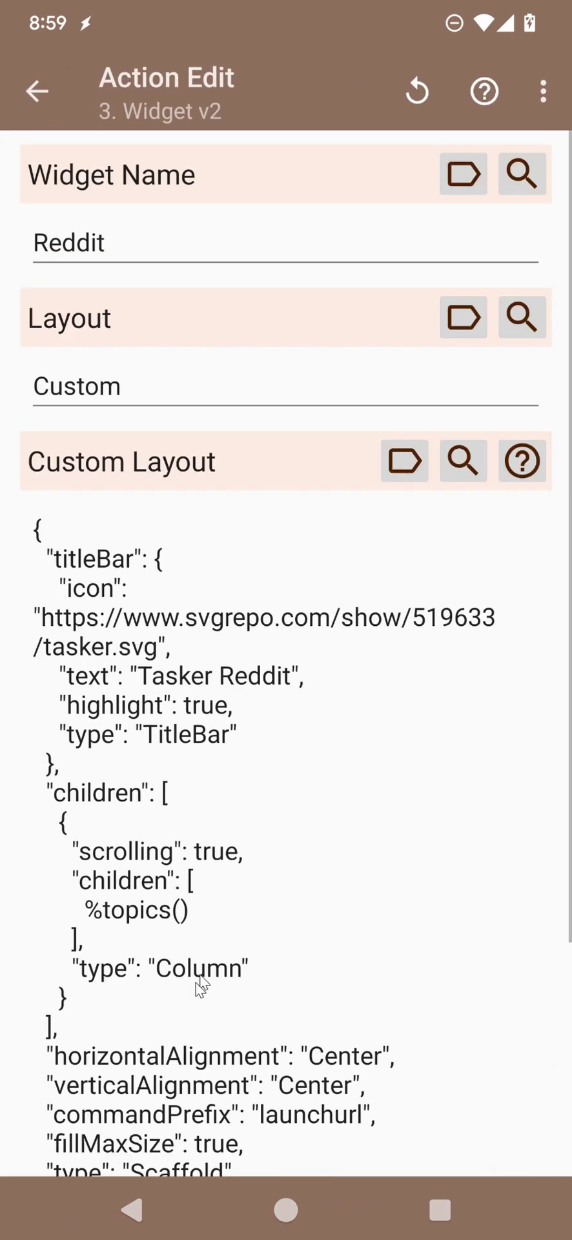
pyautogui.moveTo(196, 982); pyautogui.dragTo(308, 646)
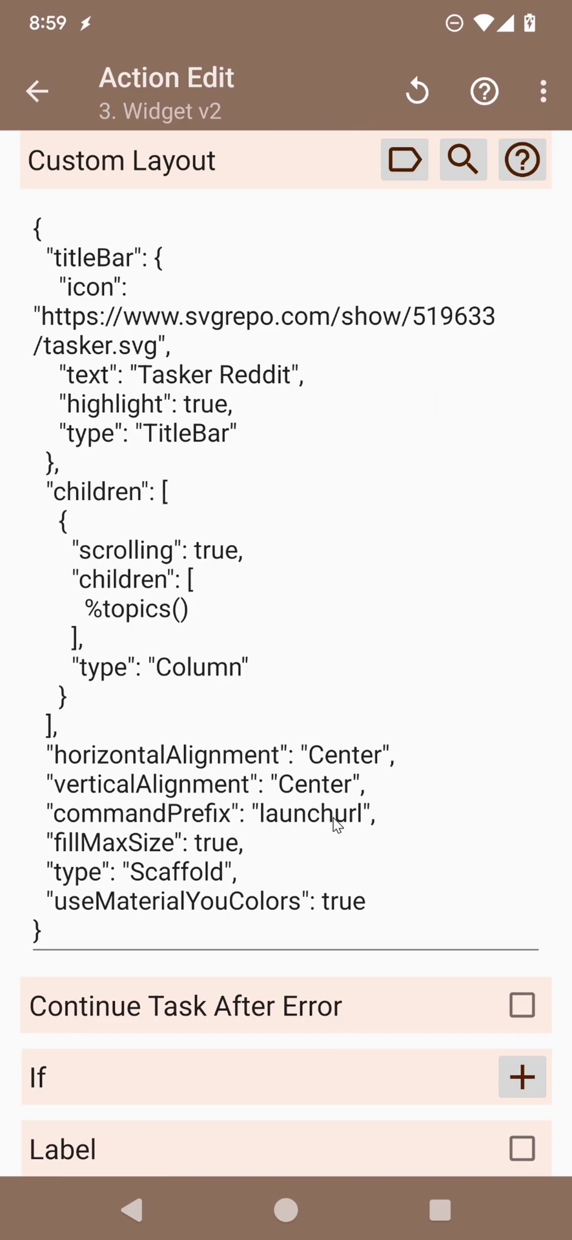
pyautogui.click(132, 1210)
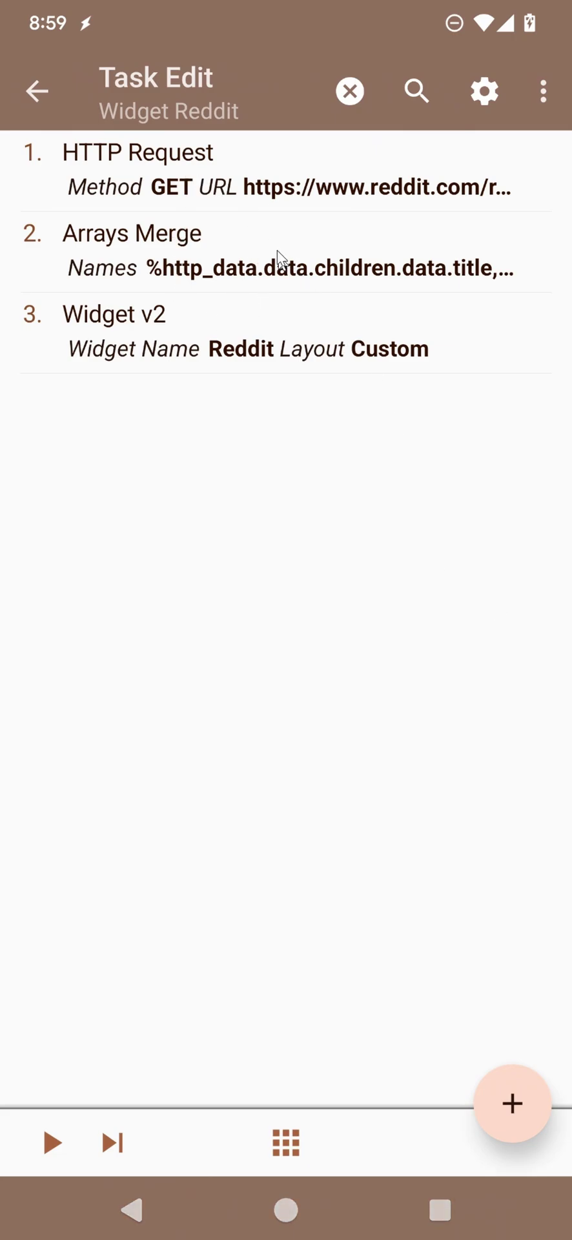
# Review the HTTP Request action's method and URL and the Arrays Merge action's names, format and output, returning to the task each time
pyautogui.click(263, 202)
pyautogui.moveTo(229, 774); pyautogui.dragTo(246, 489)
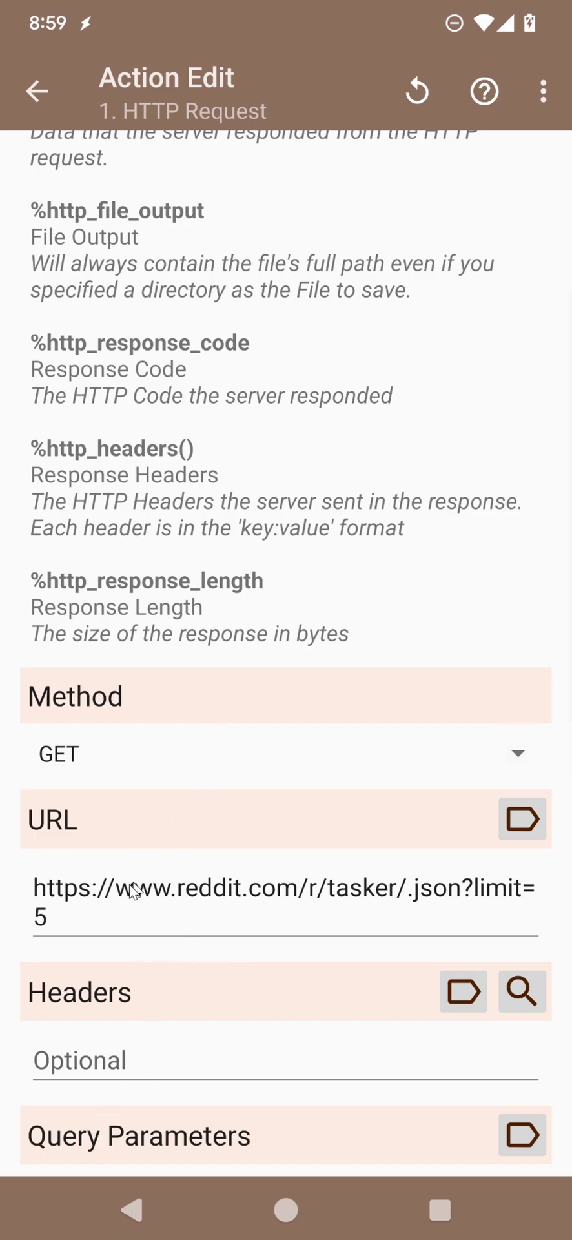
pyautogui.click(110, 923)
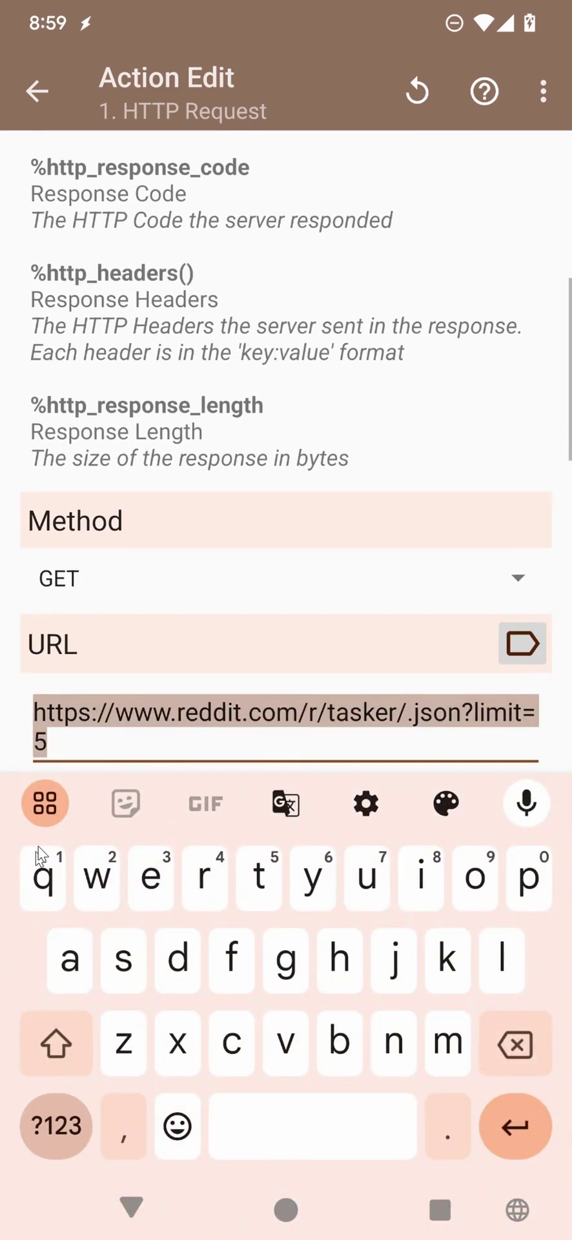
pyautogui.click(196, 684)
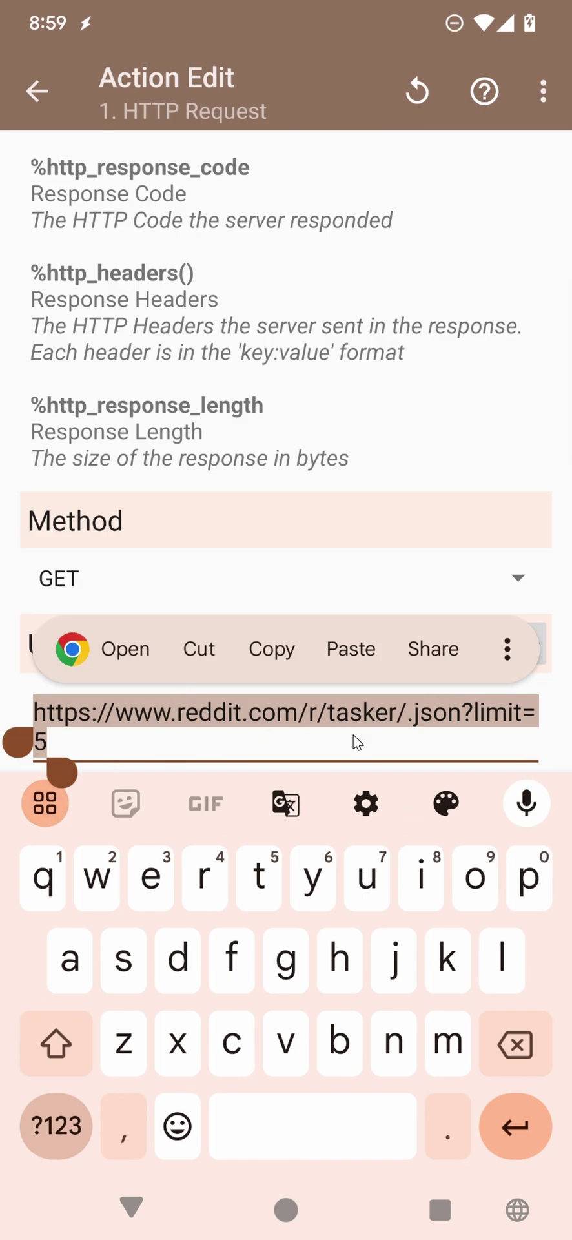
pyautogui.click(134, 1208)
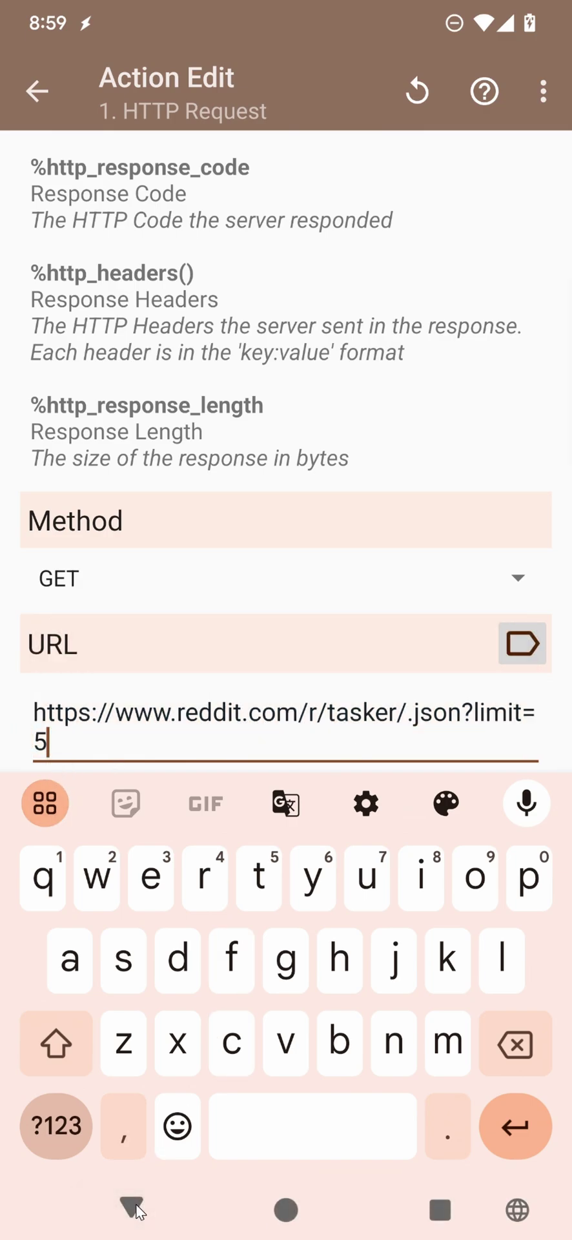
pyautogui.click(134, 1210)
pyautogui.click(135, 1210)
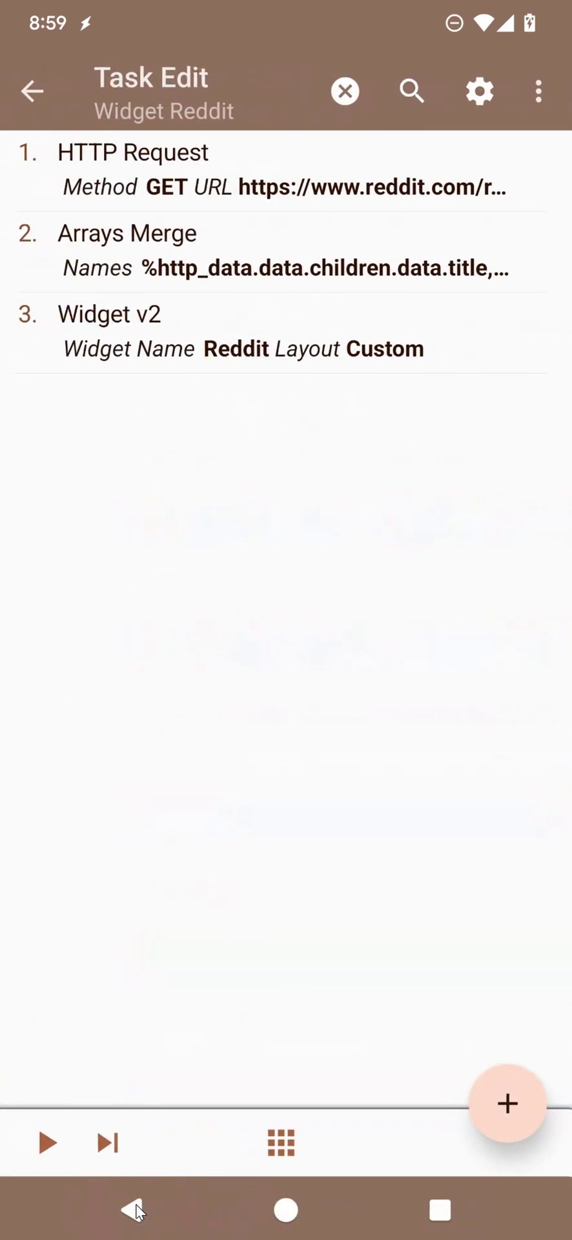
pyautogui.click(201, 268)
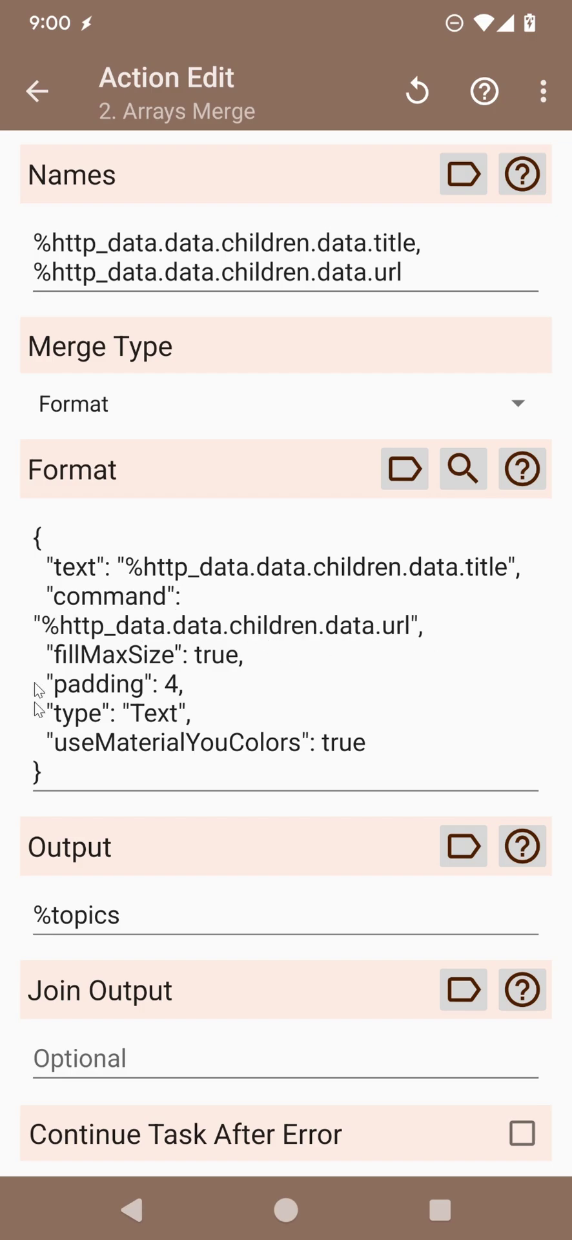
pyautogui.click(152, 1218)
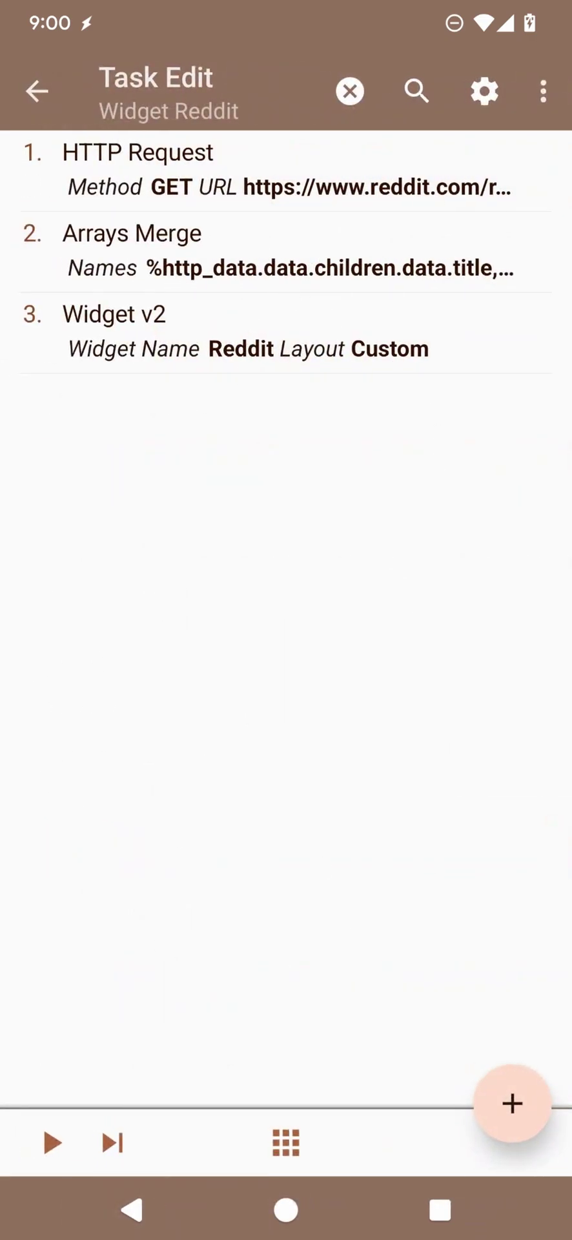
# Review the launchurl profile's Command event, including its command and variables, and its linked Browse URL task
pyautogui.click(123, 1214)
pyautogui.click(51, 156)
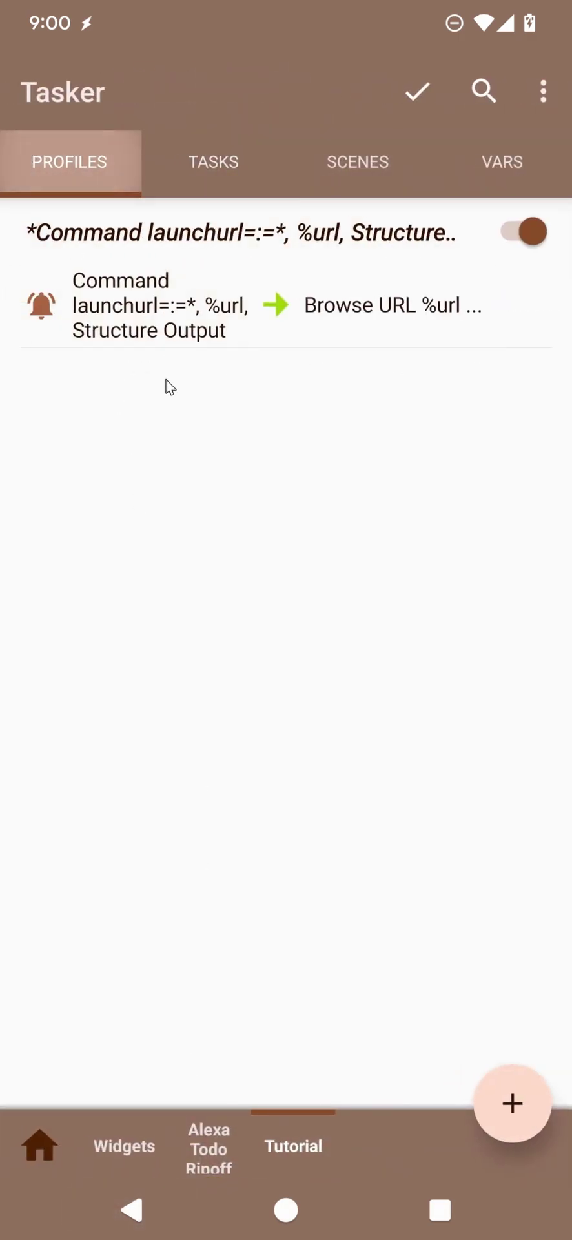
pyautogui.click(149, 304)
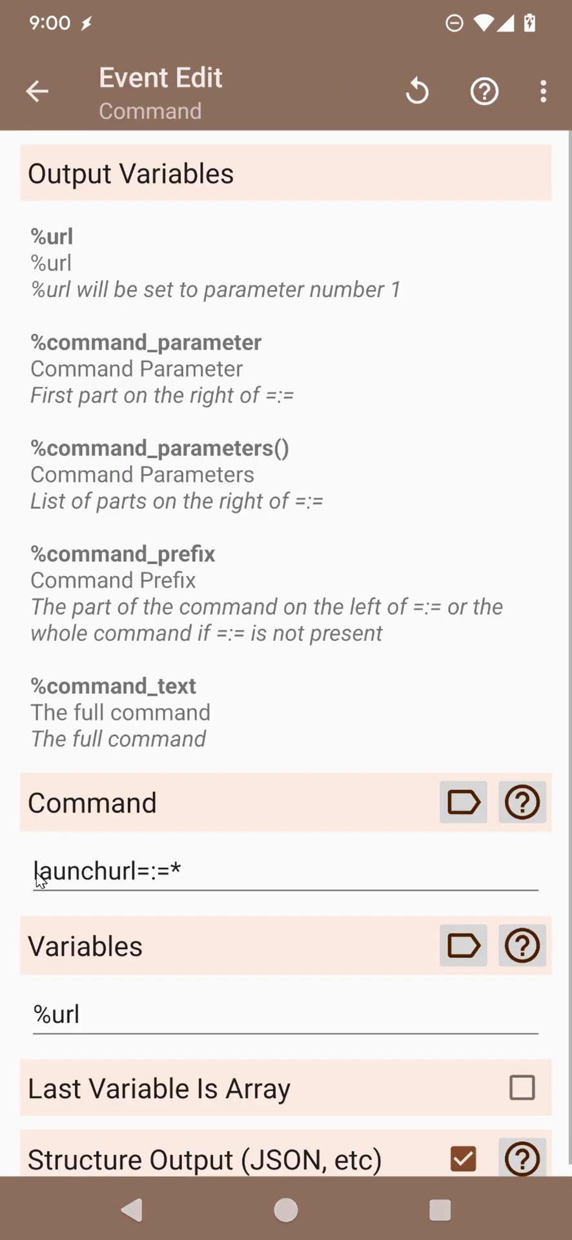
pyautogui.click(134, 879)
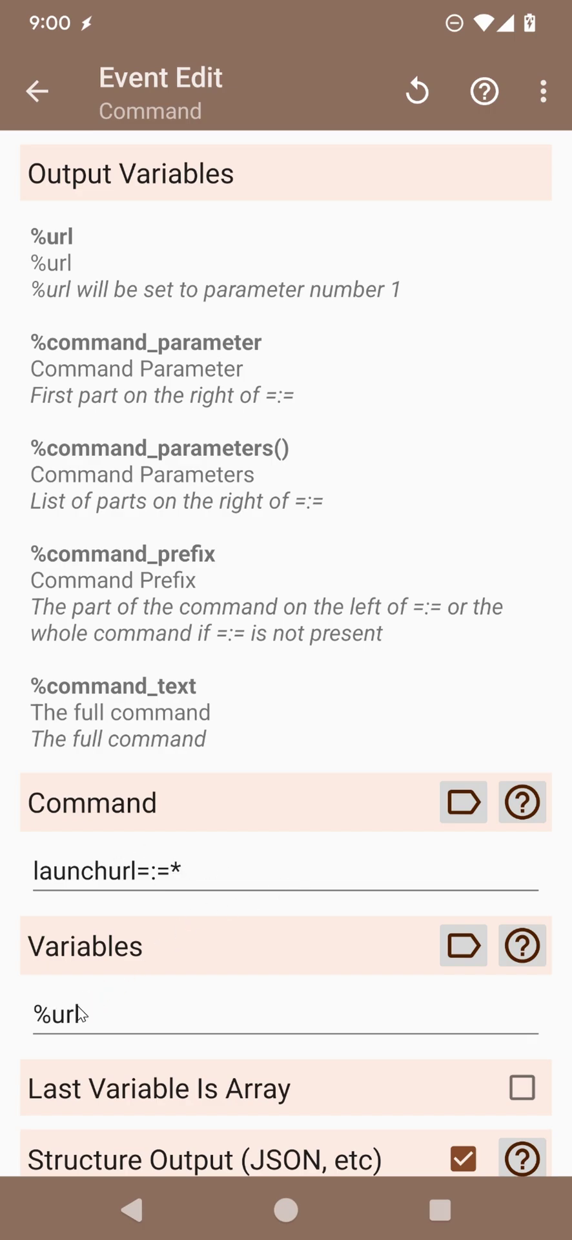
pyautogui.click(131, 1210)
pyautogui.click(326, 336)
pyautogui.click(45, 119)
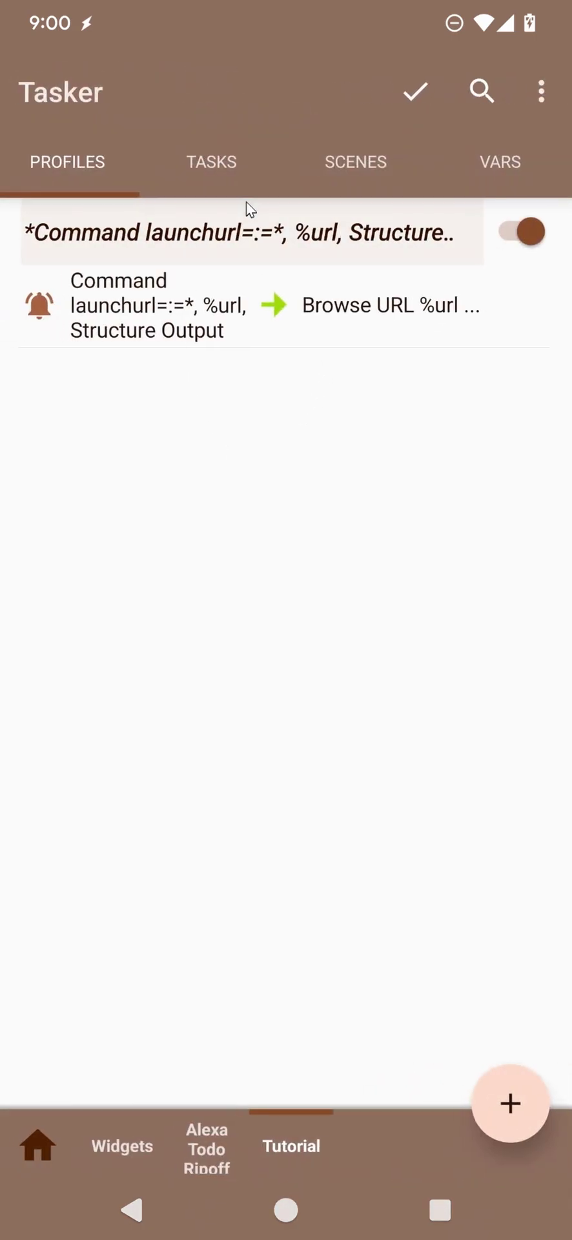
# Apply the Tasker changes, check the project's task list and return to the home screen
pyautogui.click(427, 91)
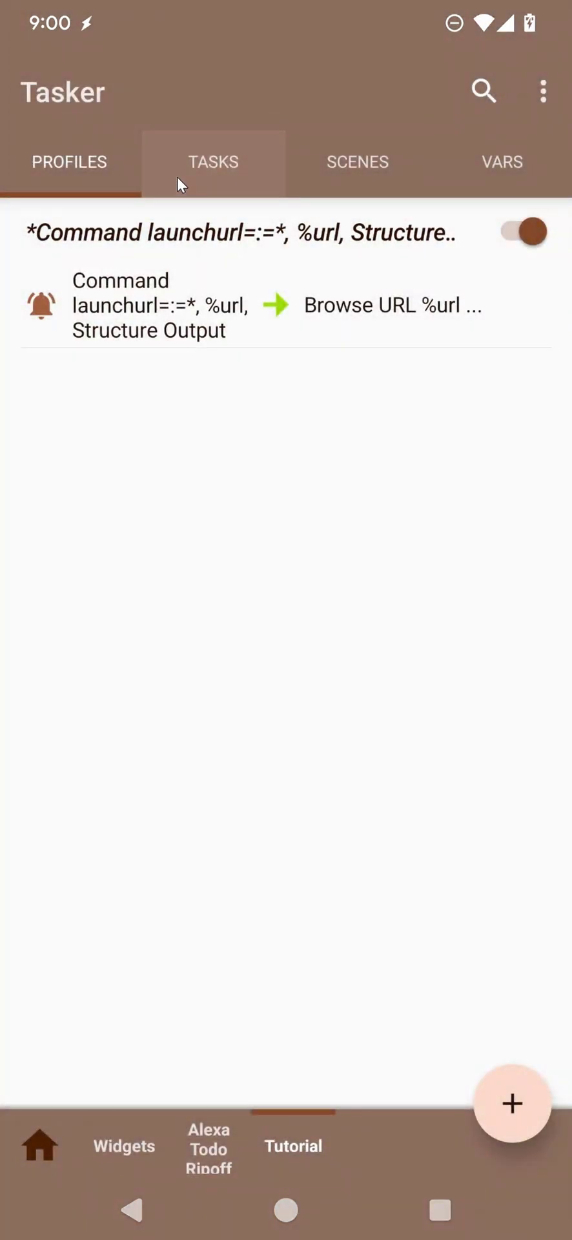
pyautogui.click(177, 175)
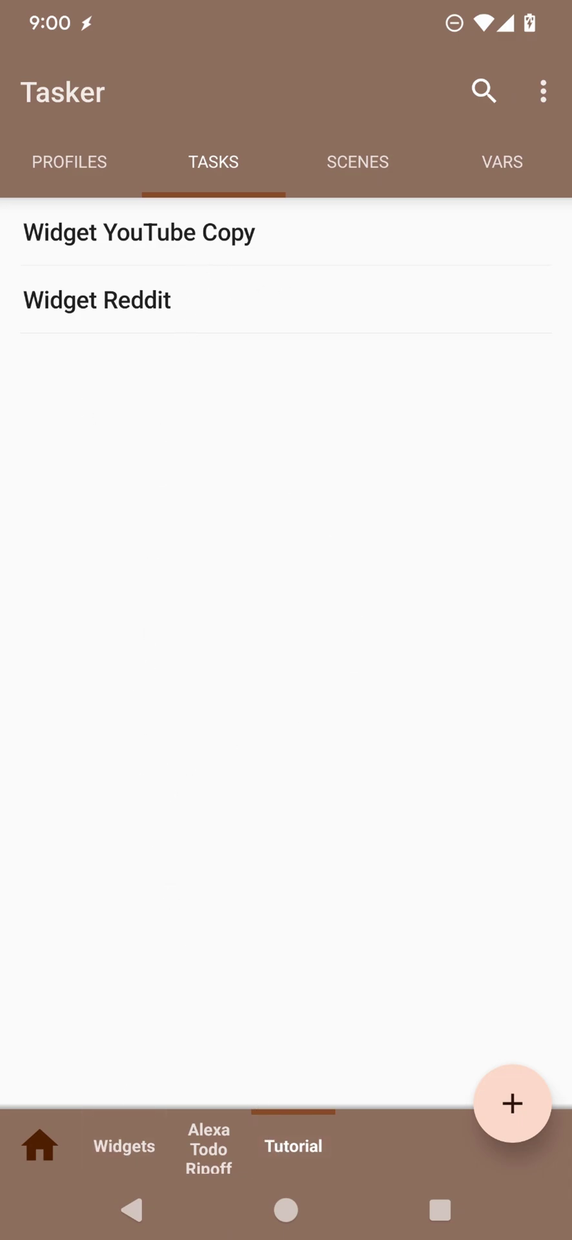
pyautogui.click(286, 1210)
# Scroll through the post titles in the Tasker Reddit home-screen widget to check the list, ending at the first title
pyautogui.scroll(-5, 215, 629)
pyautogui.scroll(5, 192, 603)
pyautogui.scroll(-3, 257, 566)
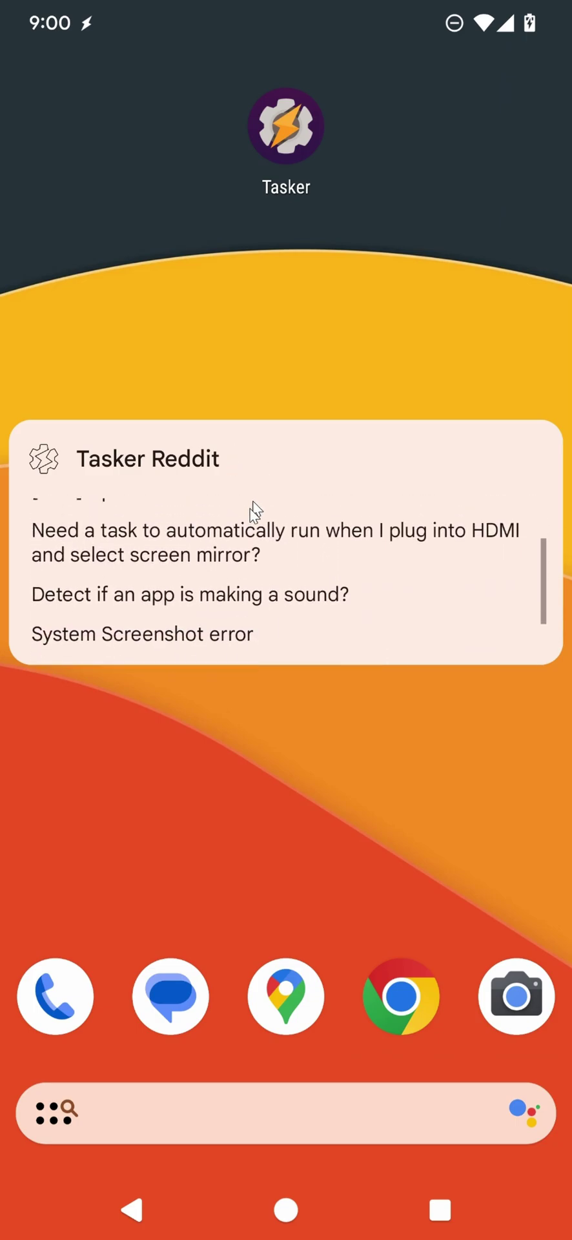
pyautogui.scroll(3, 249, 512)
pyautogui.scroll(-3, 214, 614)
pyautogui.scroll(3, 193, 501)
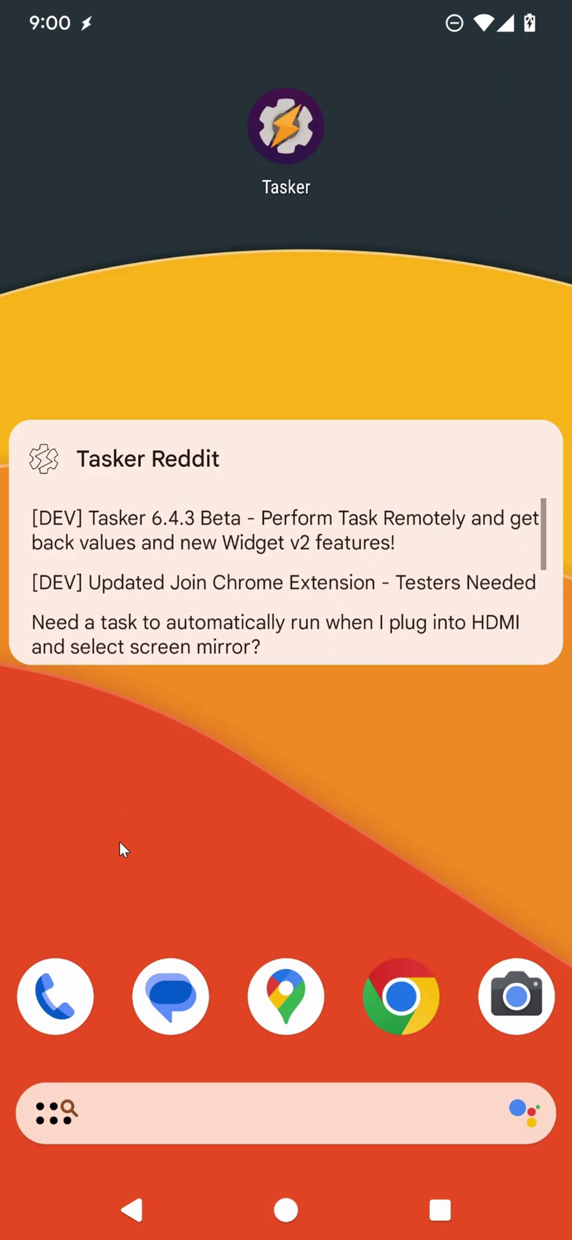